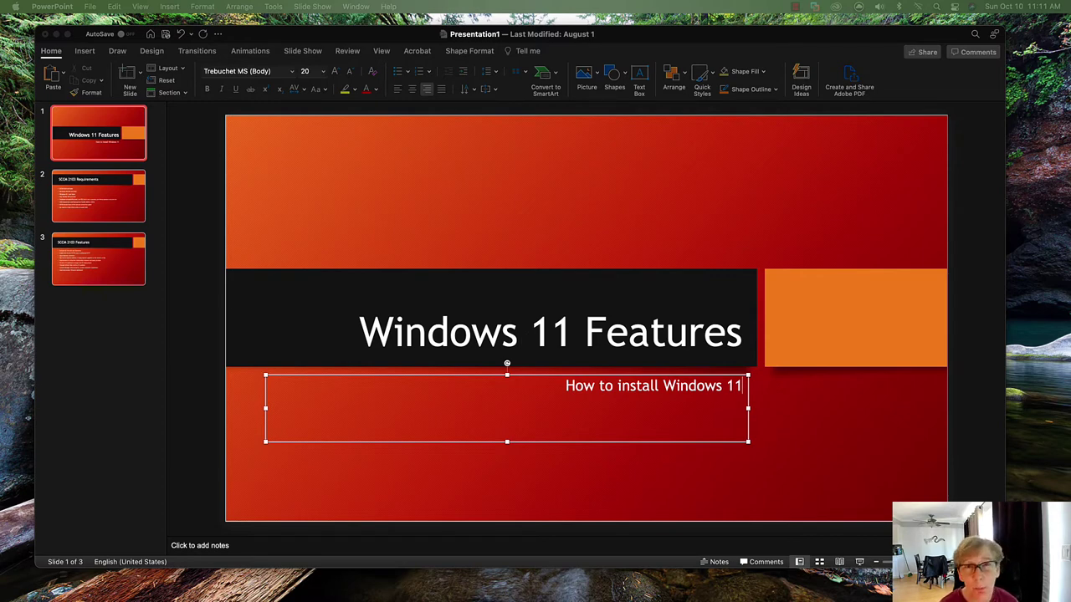
# Step: Minimize PowerPoint and scroll Safari's Download Windows 11 page to the Disk Image (ISO) section
pyautogui.click(56, 36)
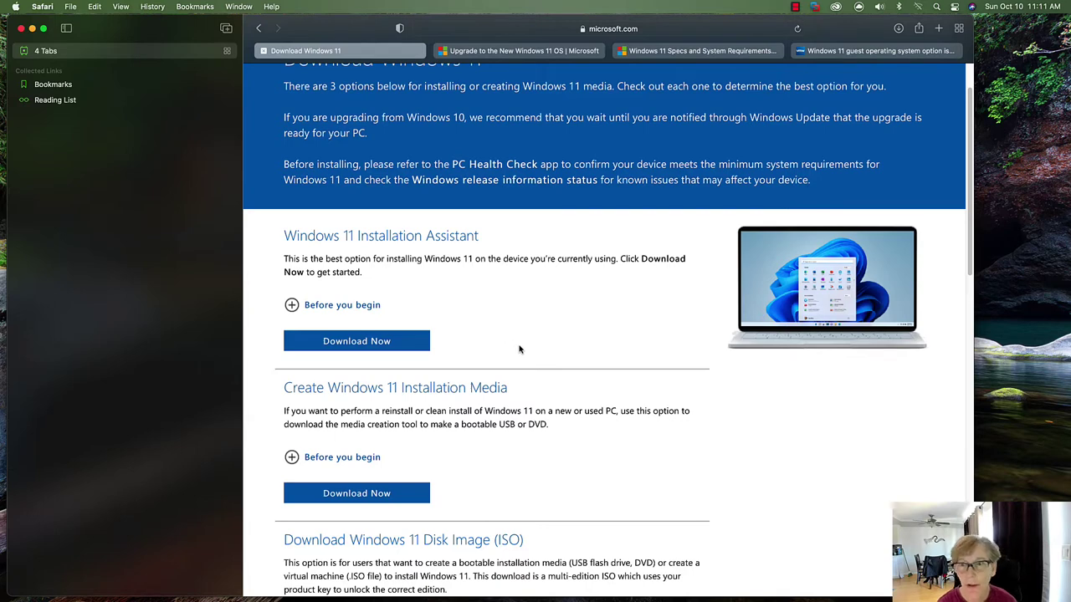
pyautogui.scroll(2, 519, 350)
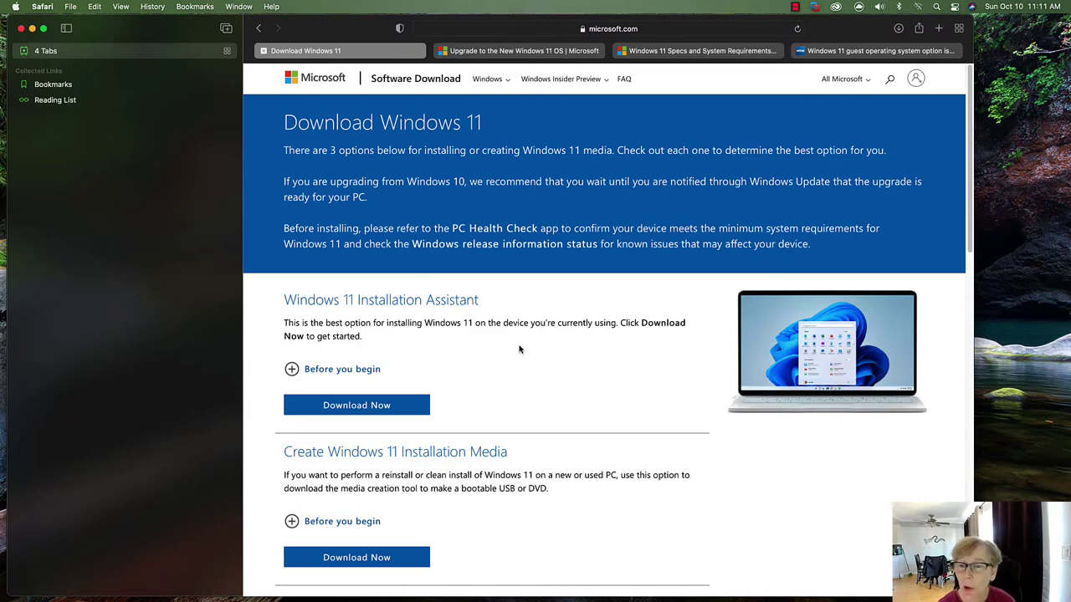
pyautogui.scroll(-1, 518, 350)
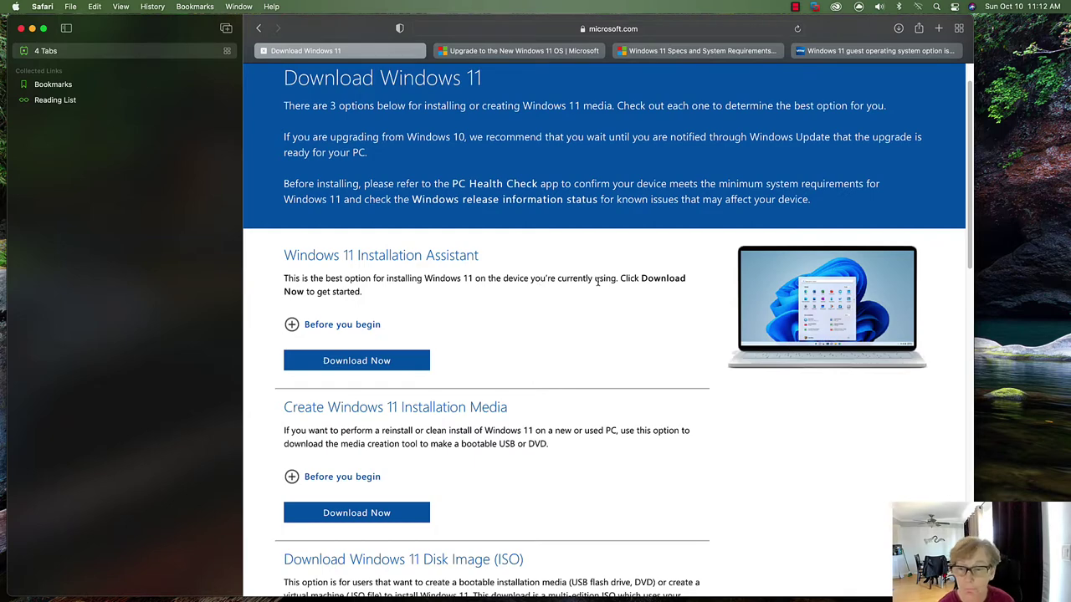
pyautogui.scroll(-3, 597, 282)
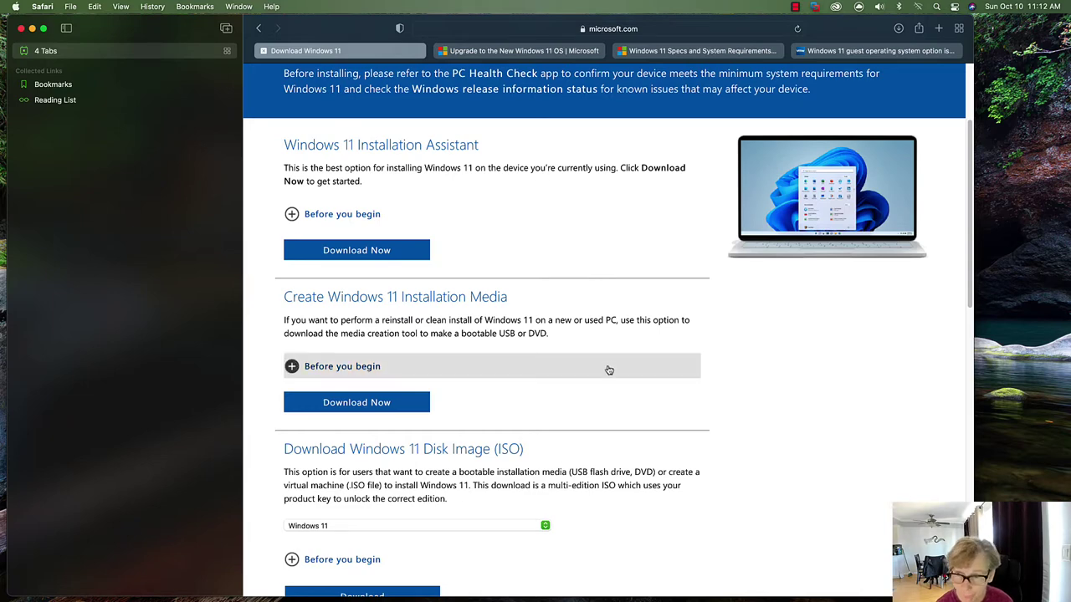
pyautogui.scroll(-5, 608, 371)
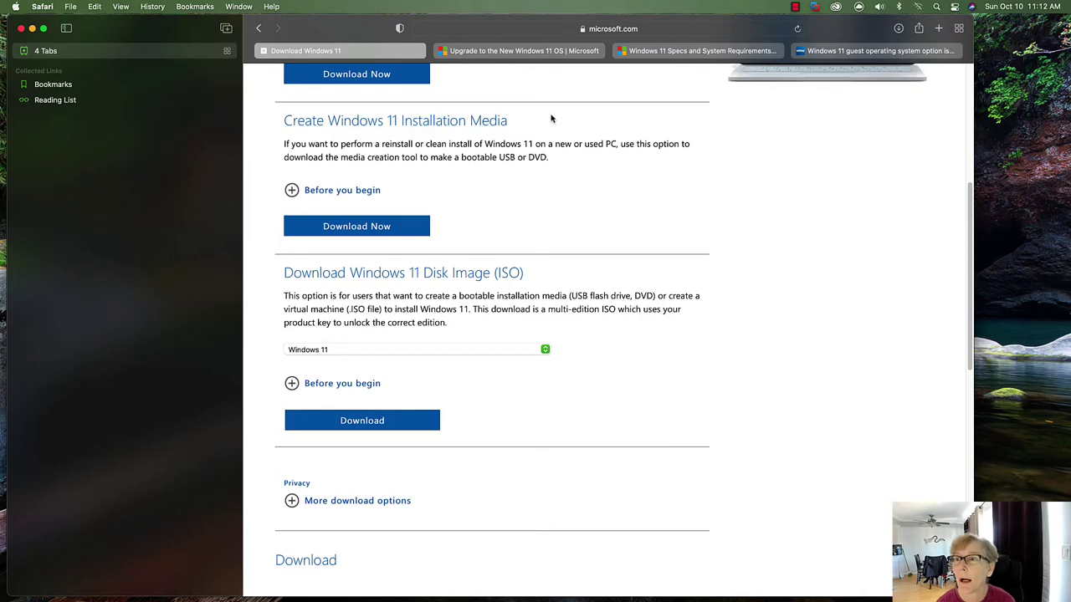
pyautogui.click(537, 52)
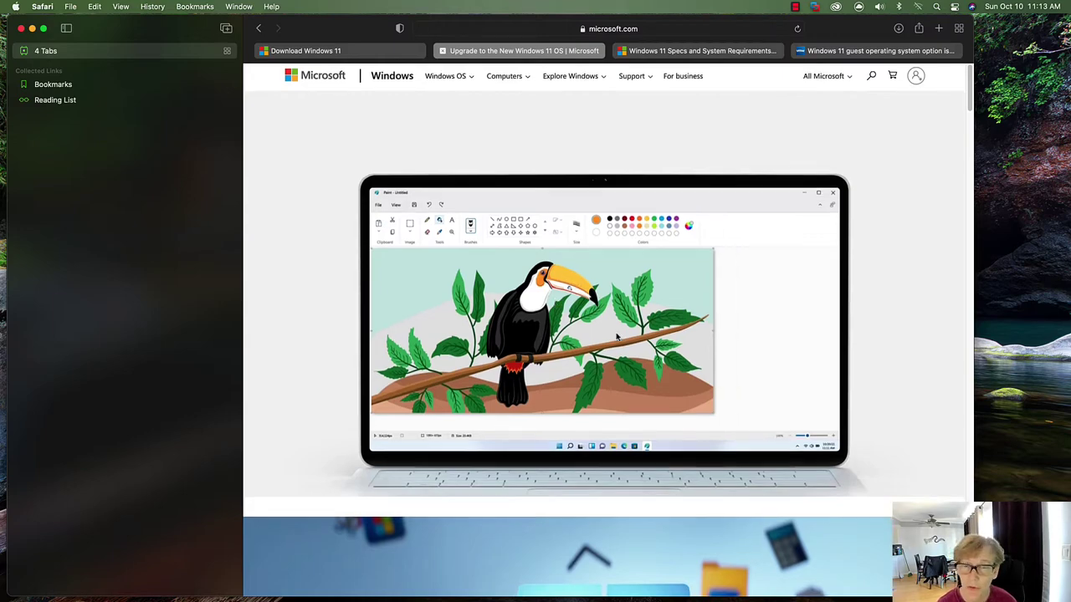
# Step: Scroll the upgrade page past the Teams chat features to the Refocus your workflow and PC gaming sections
pyautogui.scroll(-10, 616, 337)
pyautogui.scroll(-5, 617, 337)
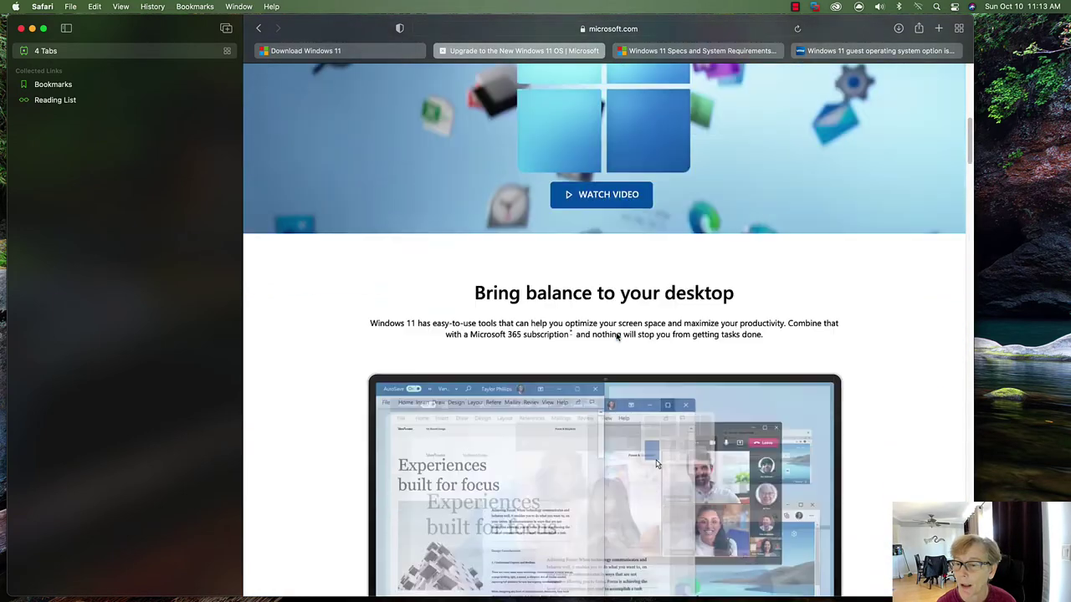
pyautogui.scroll(2, 617, 337)
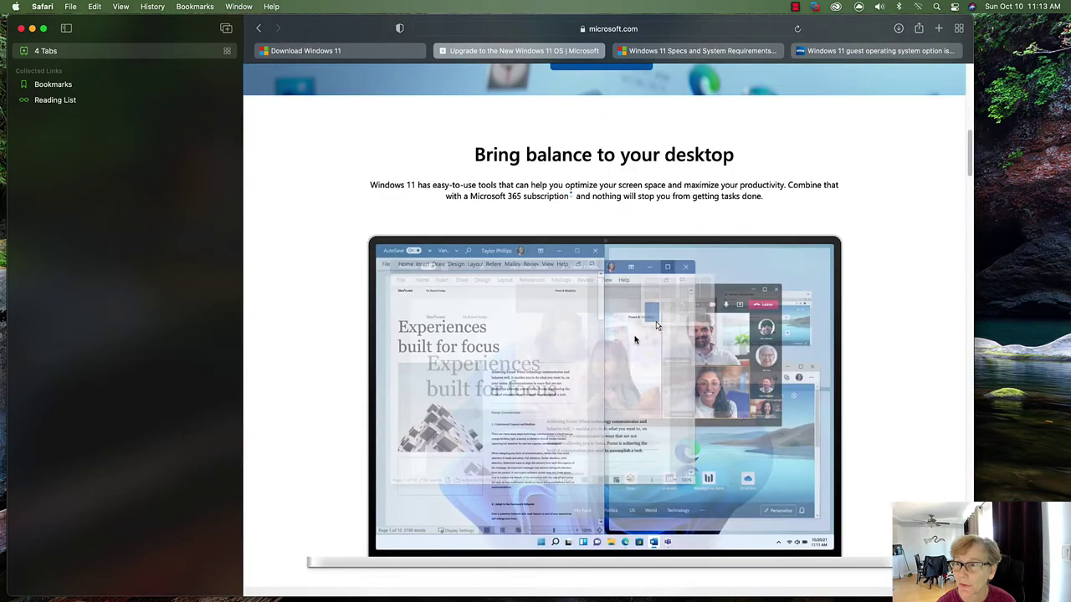
pyautogui.scroll(-1, 623, 338)
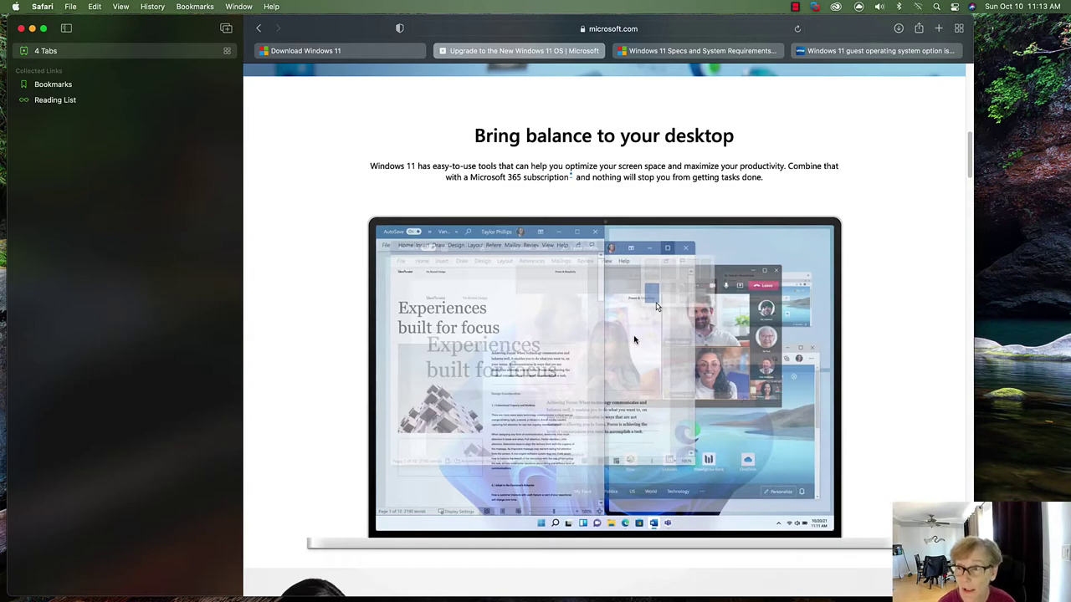
pyautogui.scroll(-10, 640, 347)
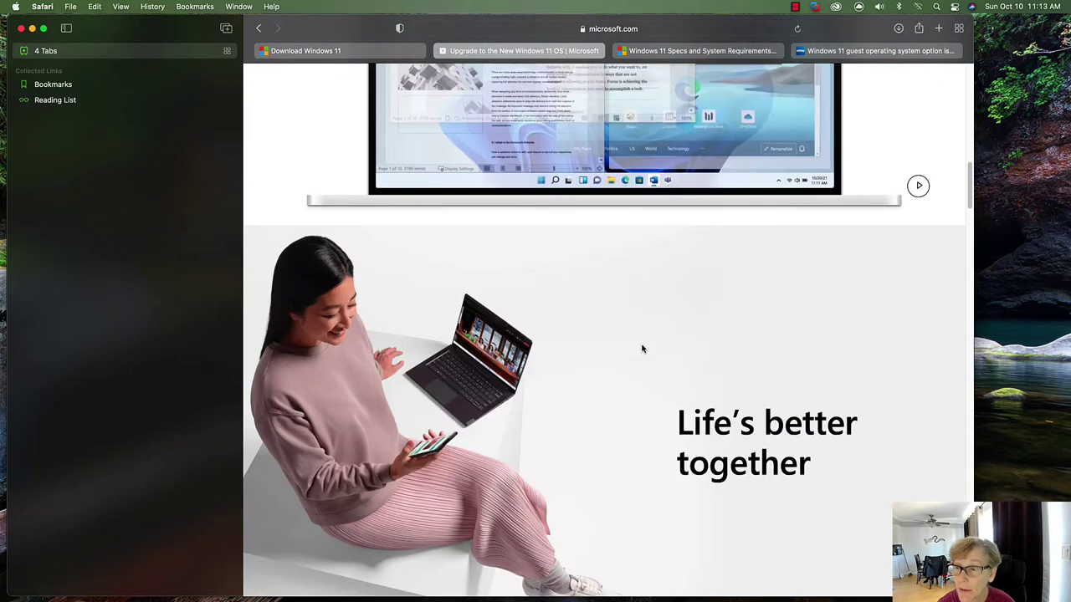
pyautogui.scroll(-10, 642, 349)
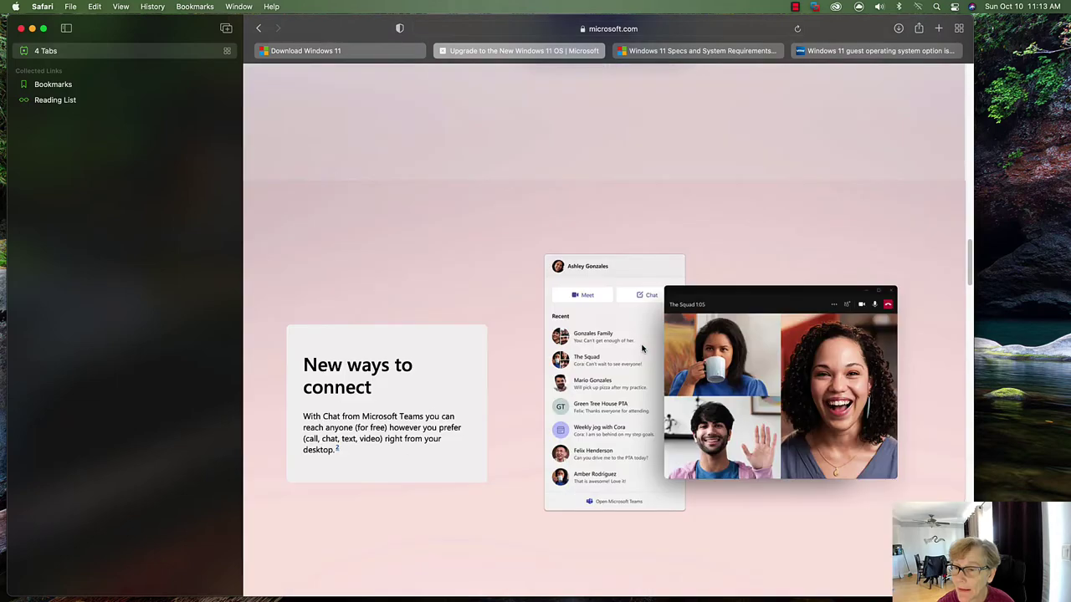
pyautogui.scroll(-8, 643, 349)
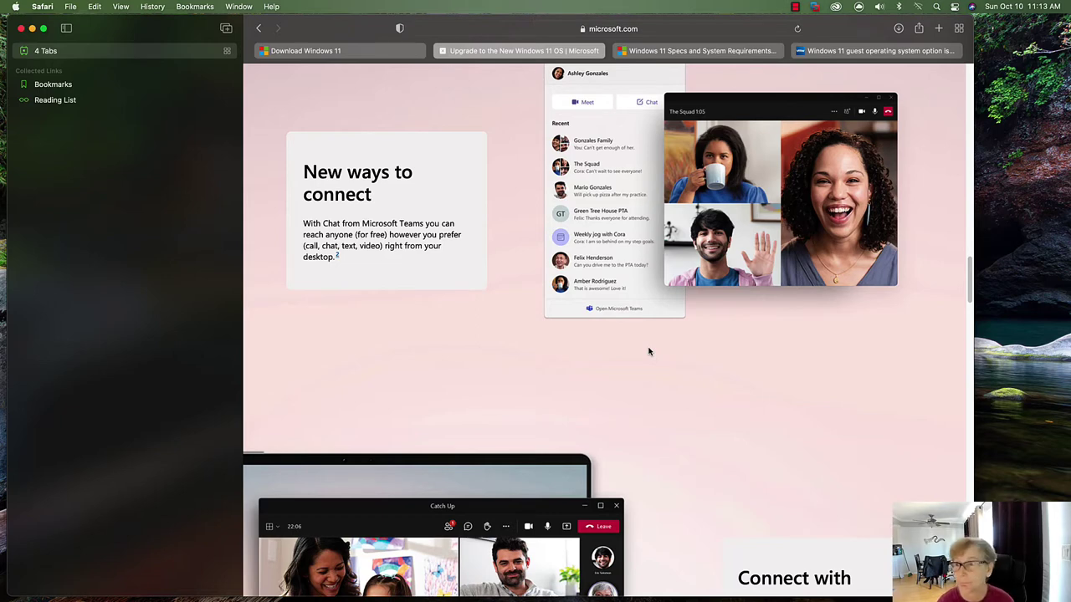
pyautogui.scroll(-3, 657, 360)
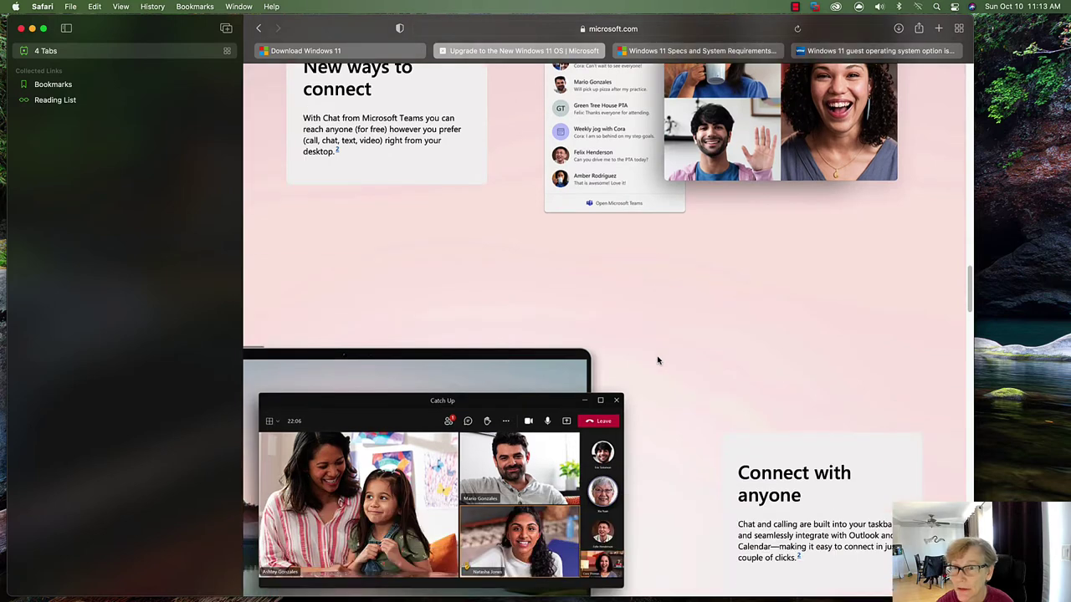
pyautogui.scroll(-6, 689, 358)
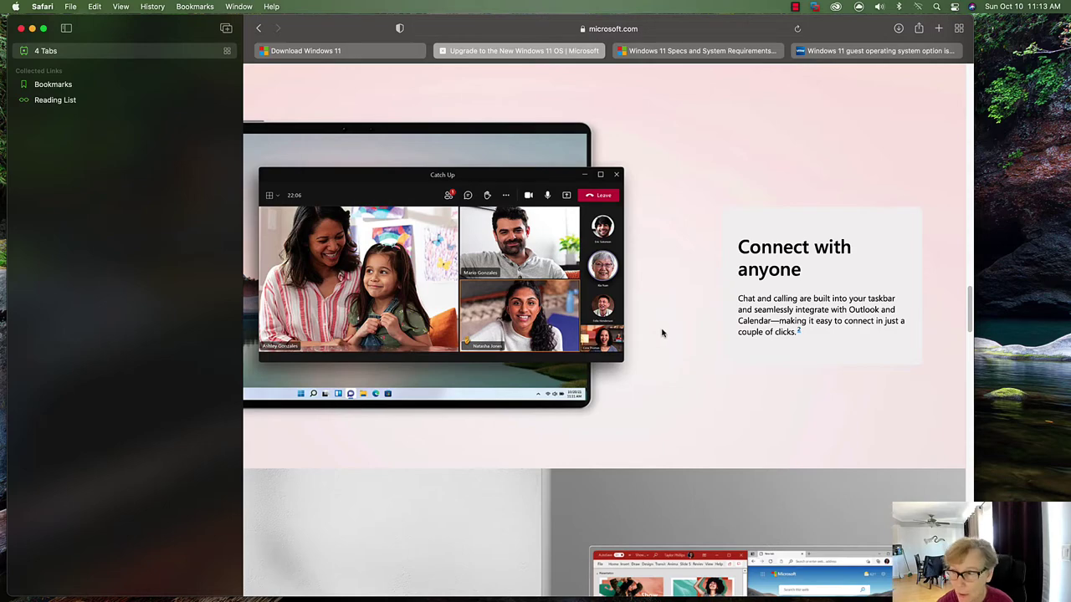
pyautogui.scroll(-5, 662, 332)
pyautogui.scroll(-4, 662, 333)
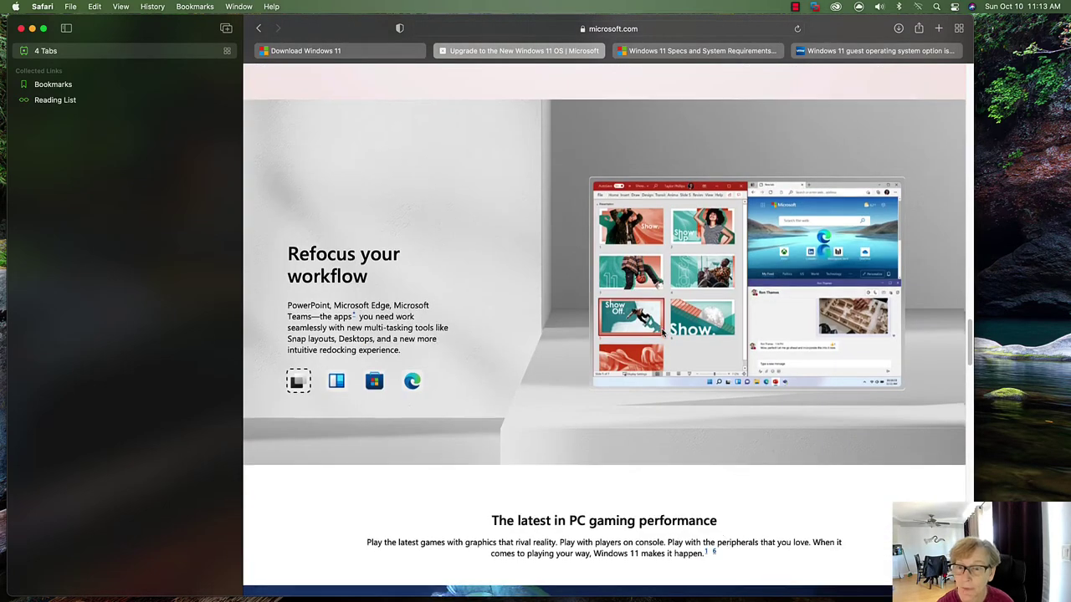
# Step: Scroll to the bottom of the upgrade page, then switch to the Windows 11 Specs and System Requirements tab
pyautogui.scroll(-2, 661, 333)
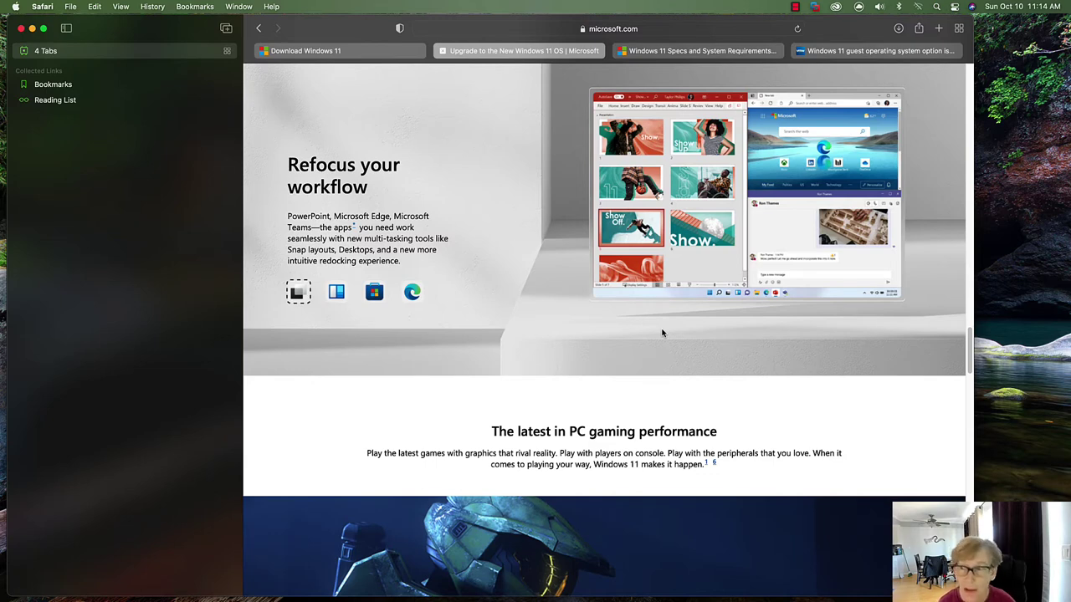
pyautogui.scroll(-5, 673, 347)
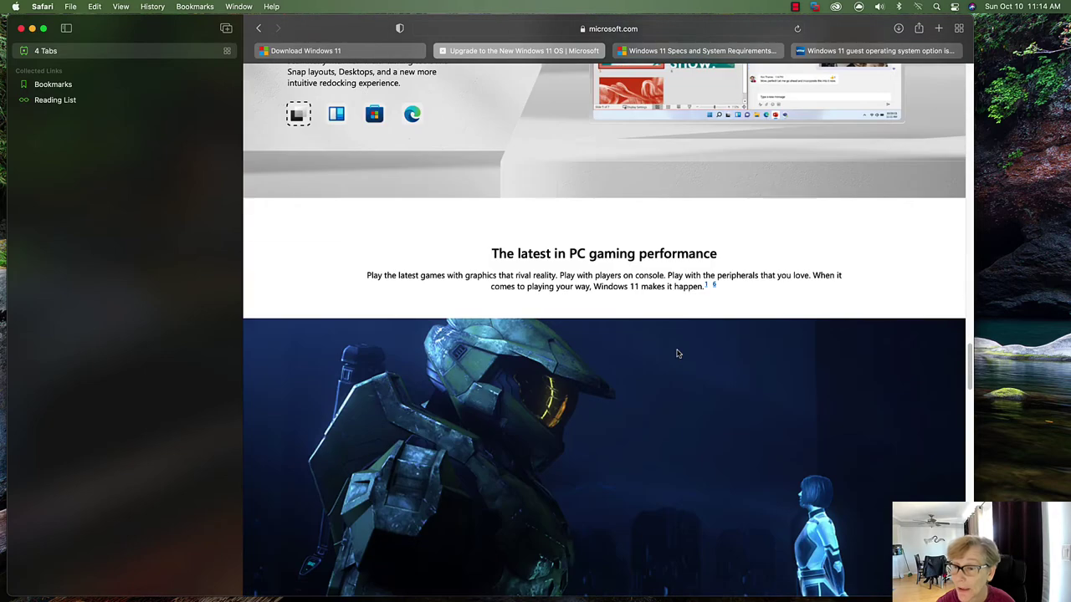
pyautogui.scroll(-4, 677, 353)
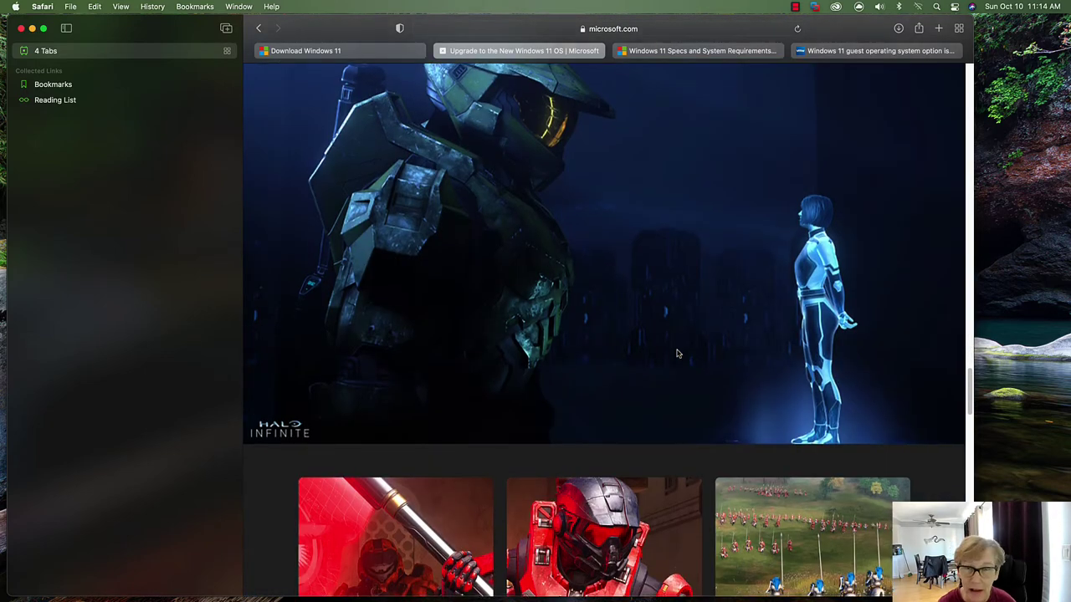
pyautogui.scroll(-8, 678, 353)
pyautogui.scroll(-10, 678, 353)
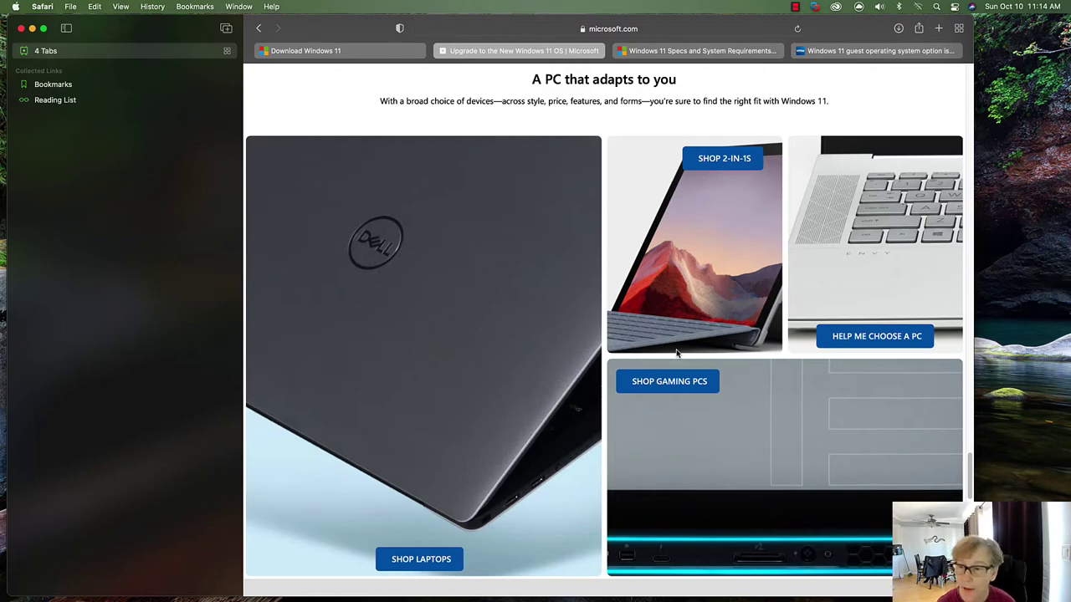
pyautogui.scroll(-12, 678, 353)
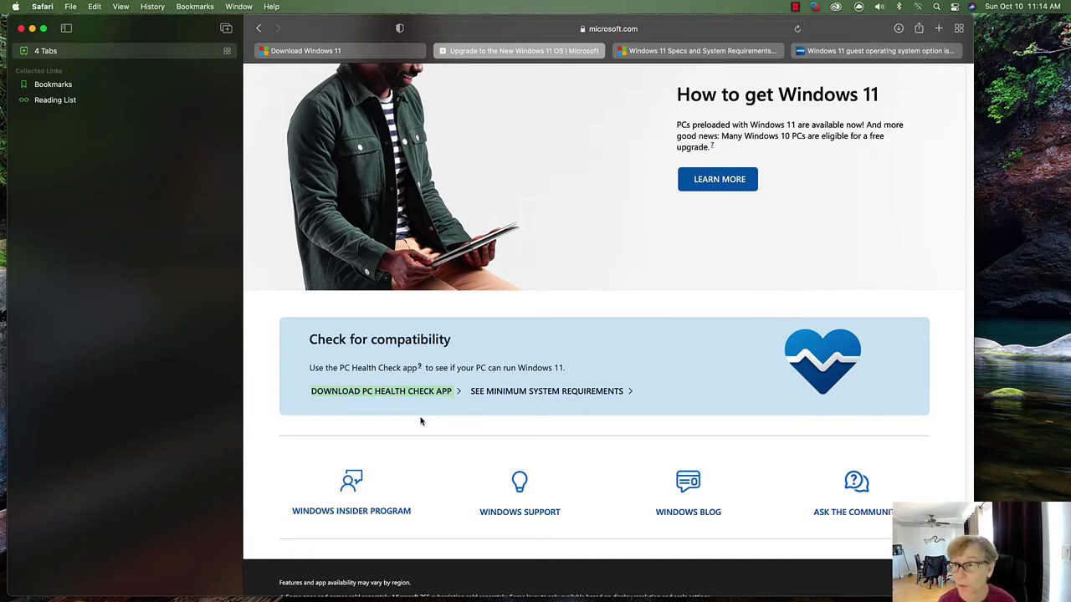
pyautogui.click(698, 51)
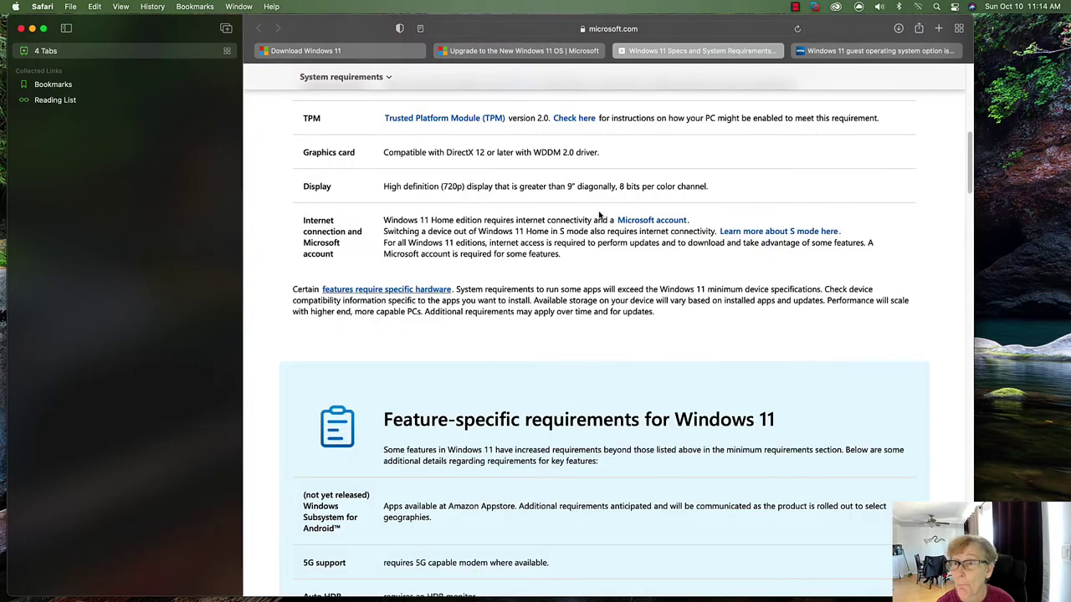
# Step: Scroll the specs page through the minimums: 1 GHz processor, 4 GB RAM, 64 GB storage, TPM 2.0
pyautogui.scroll(-3, 640, 282)
pyautogui.scroll(6, 640, 282)
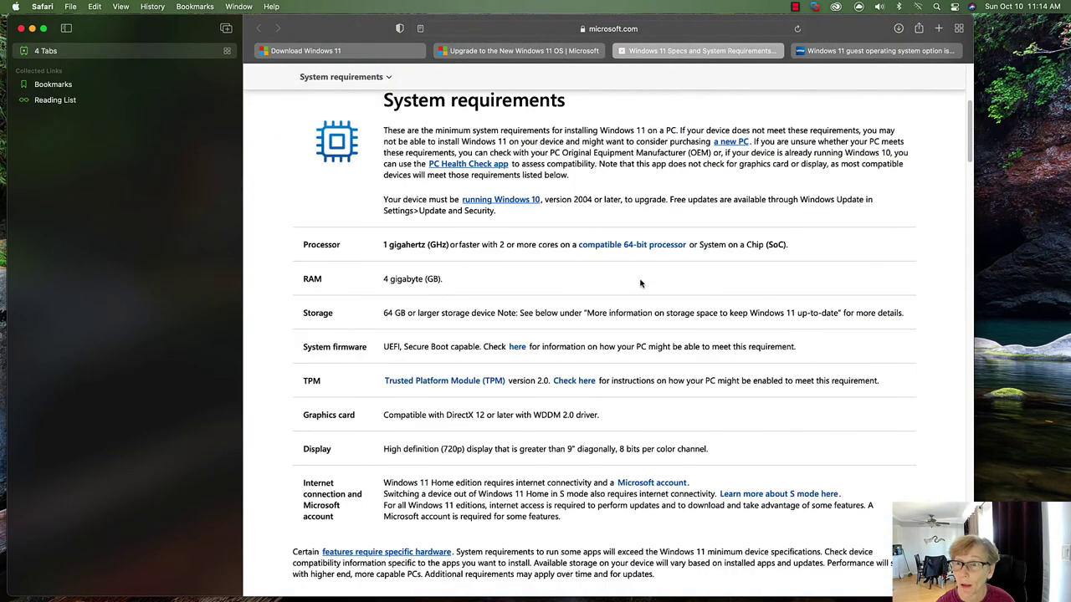
pyautogui.scroll(-1, 641, 283)
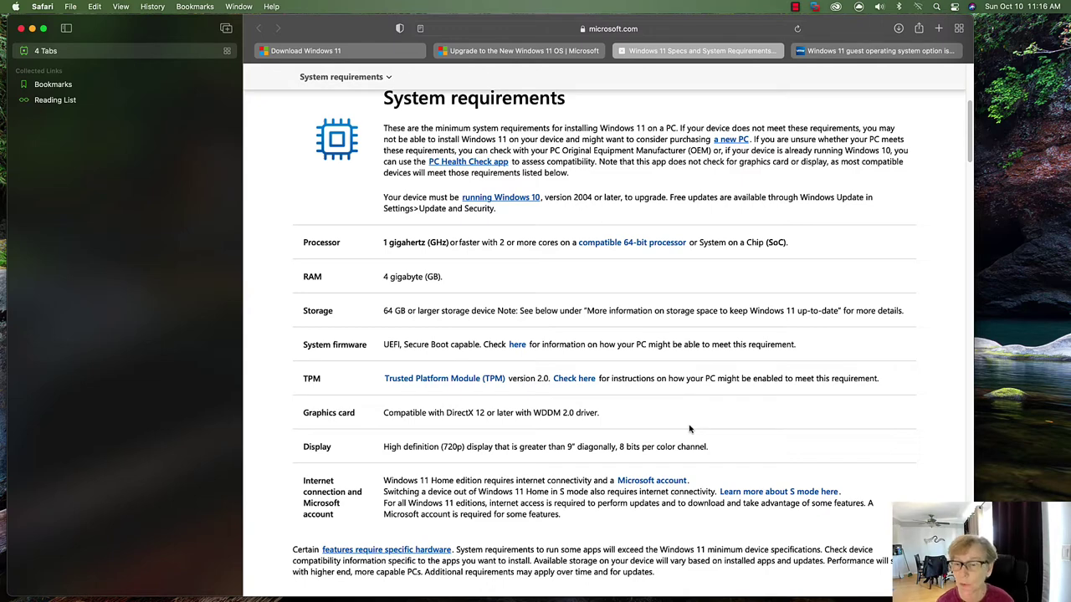
pyautogui.scroll(-1, 689, 428)
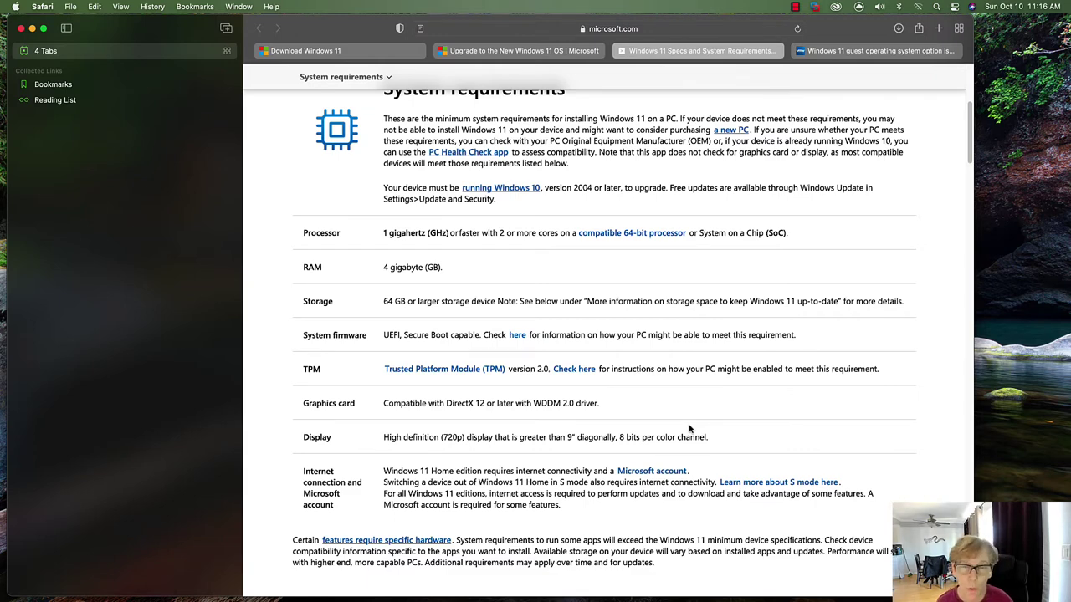
pyautogui.scroll(-15, 689, 429)
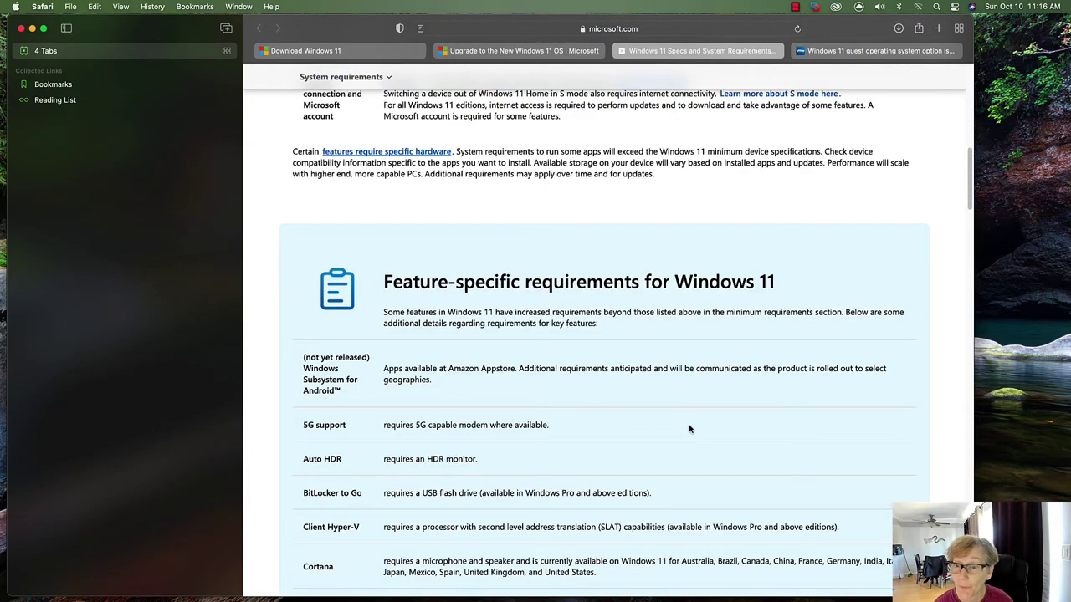
# Step: Scroll through the Feature-specific requirements table from 5G support down to its last row, Xbox (app)
pyautogui.scroll(2, 690, 429)
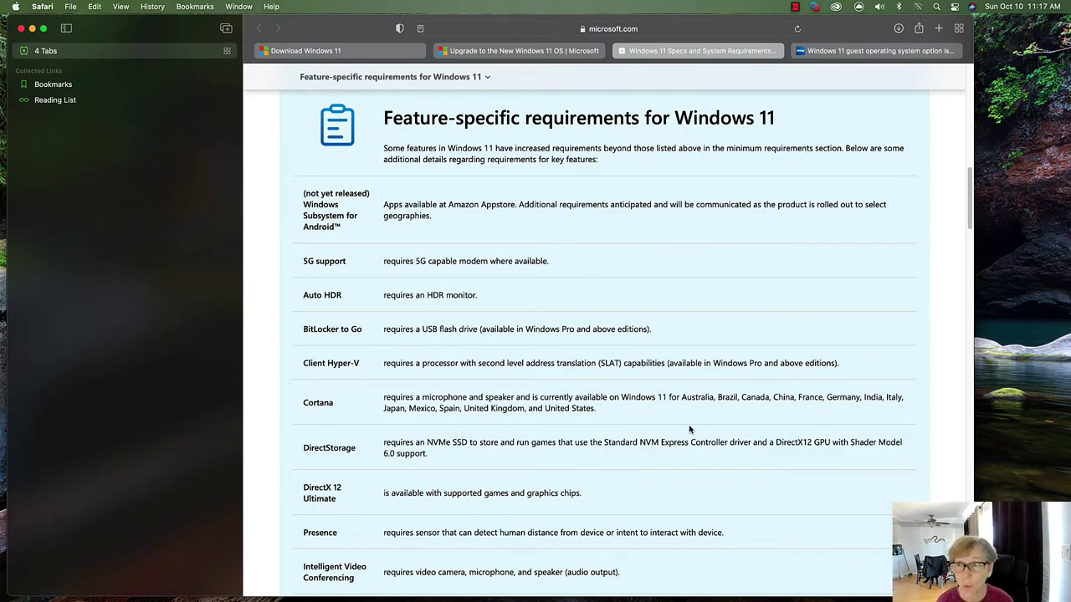
pyautogui.scroll(-1, 689, 429)
pyautogui.scroll(-1, 691, 430)
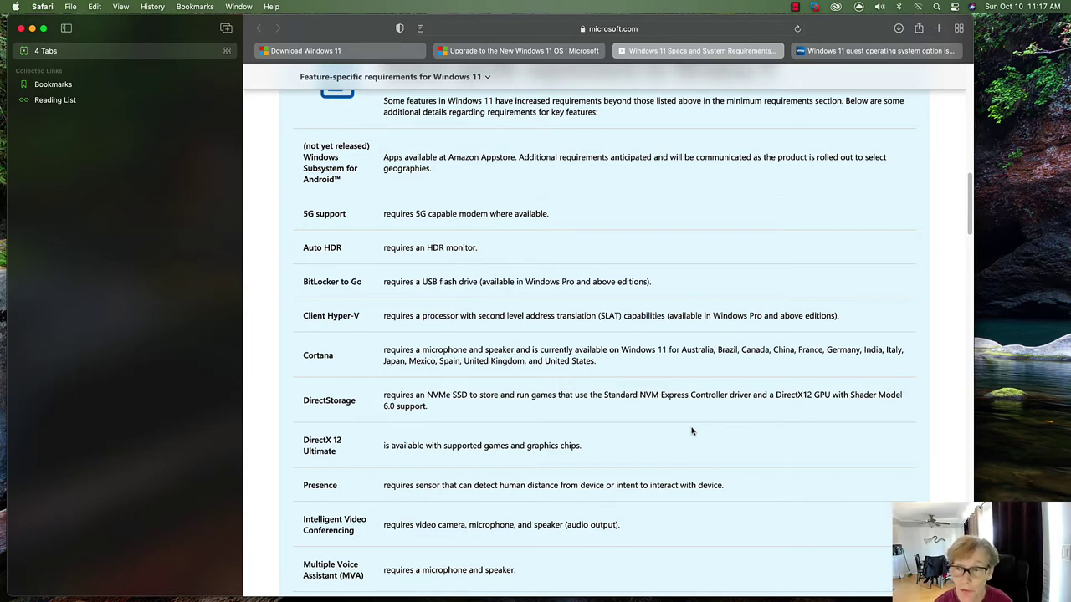
pyautogui.scroll(-2, 691, 429)
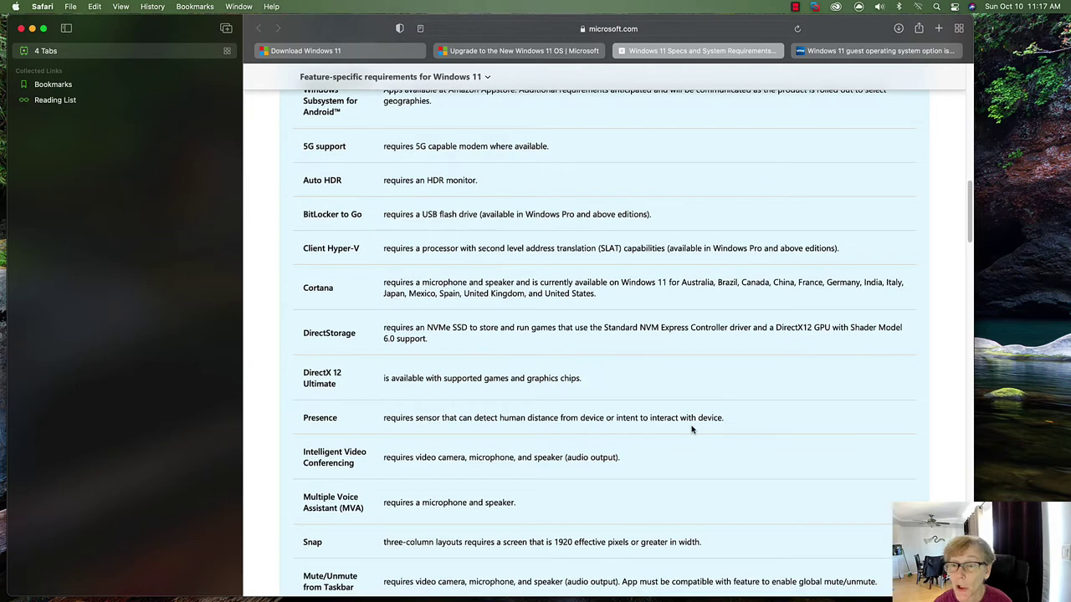
pyautogui.scroll(-1, 691, 428)
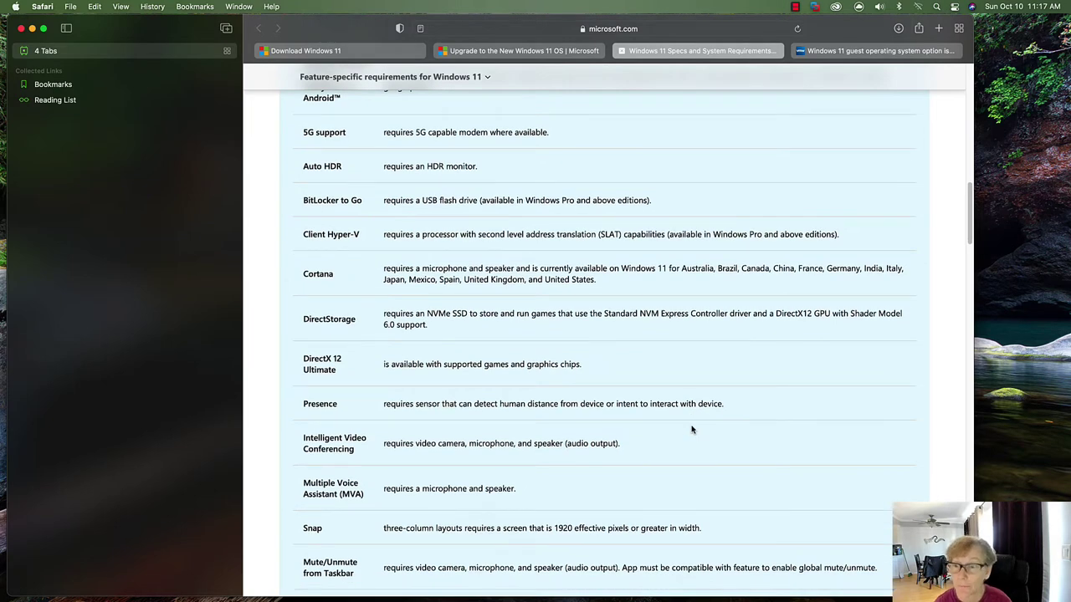
pyautogui.scroll(-1, 691, 429)
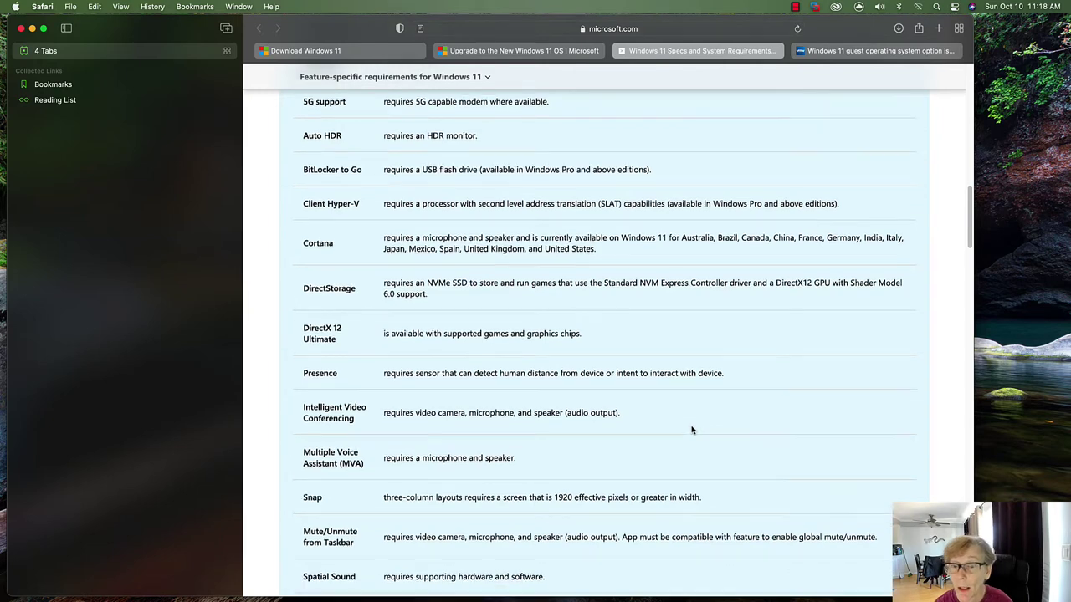
pyautogui.scroll(-2, 691, 430)
pyautogui.scroll(-1, 691, 430)
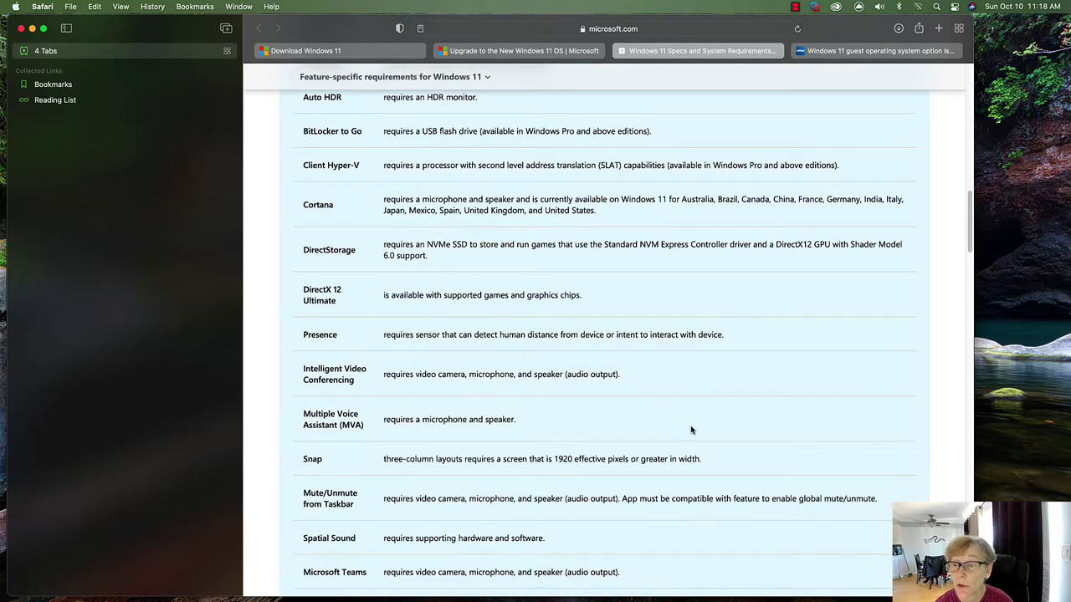
pyautogui.scroll(-3, 691, 430)
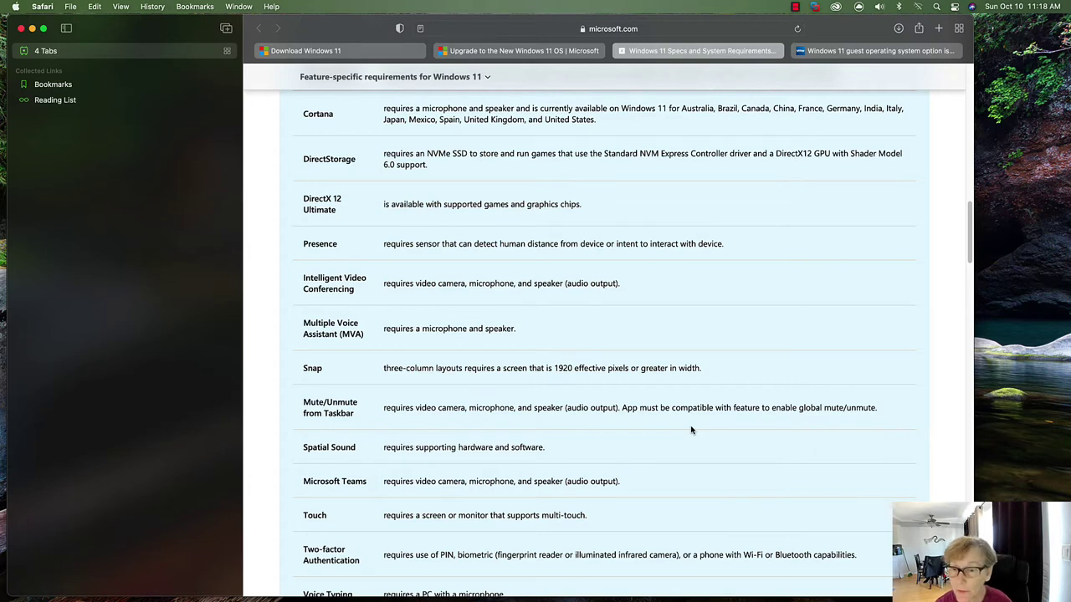
pyautogui.scroll(-4, 691, 430)
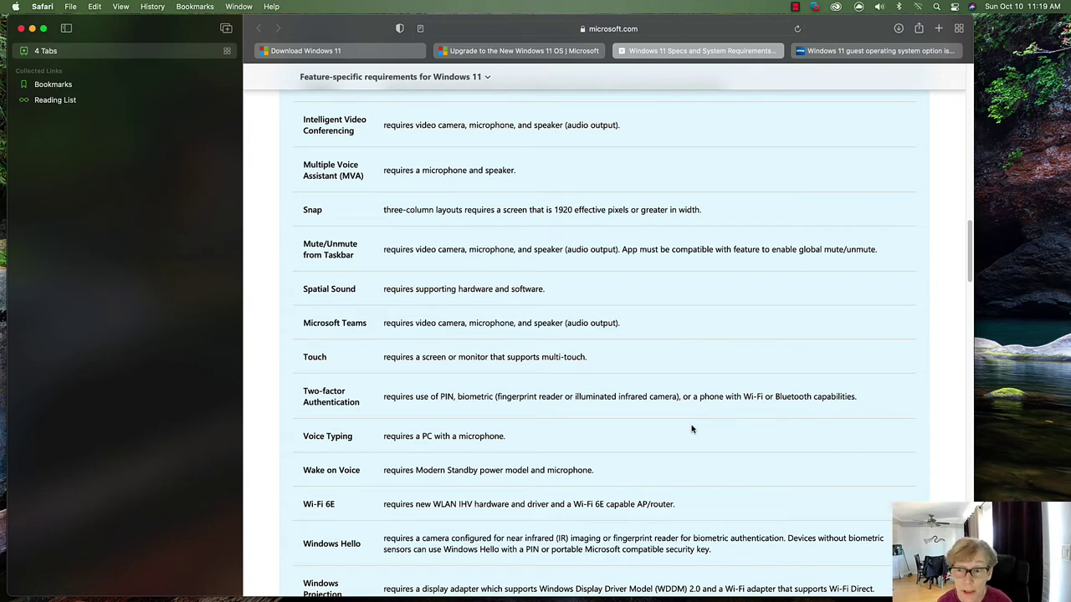
pyautogui.scroll(-3, 691, 429)
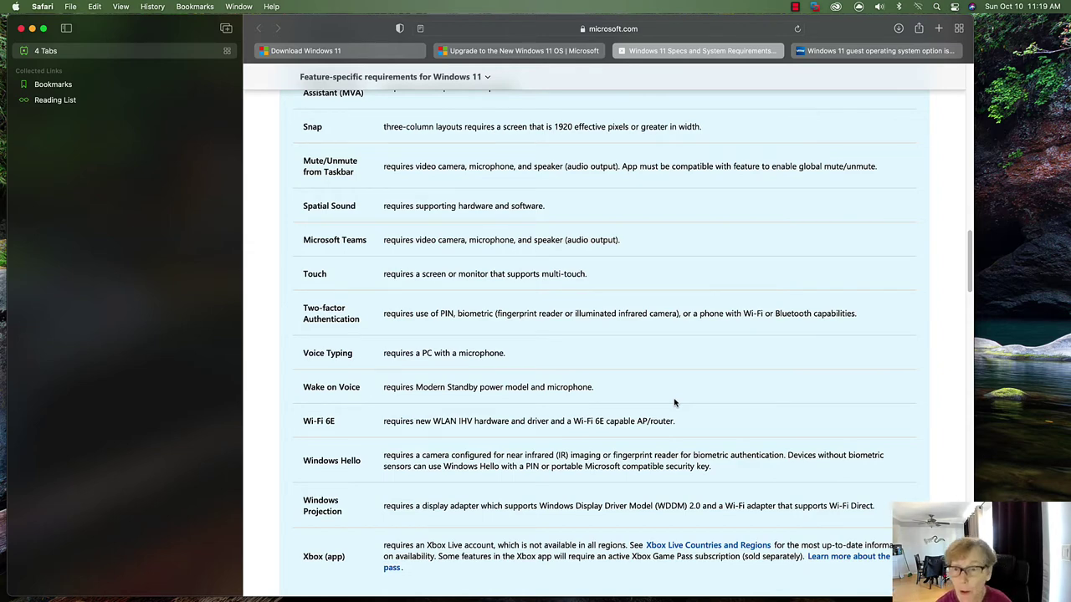
pyautogui.scroll(-2, 675, 402)
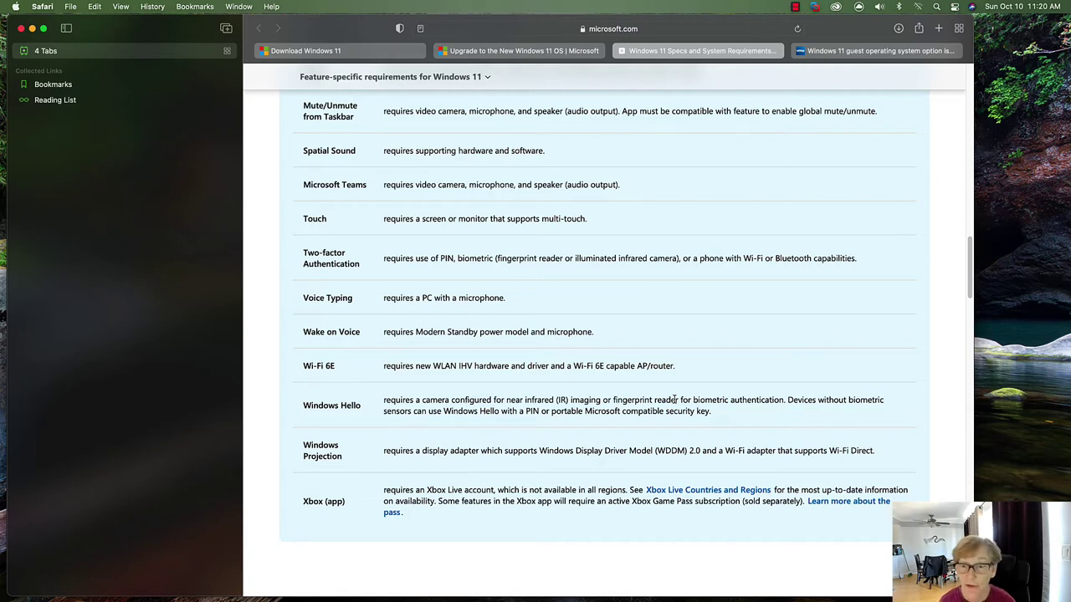
pyautogui.scroll(-3, 675, 399)
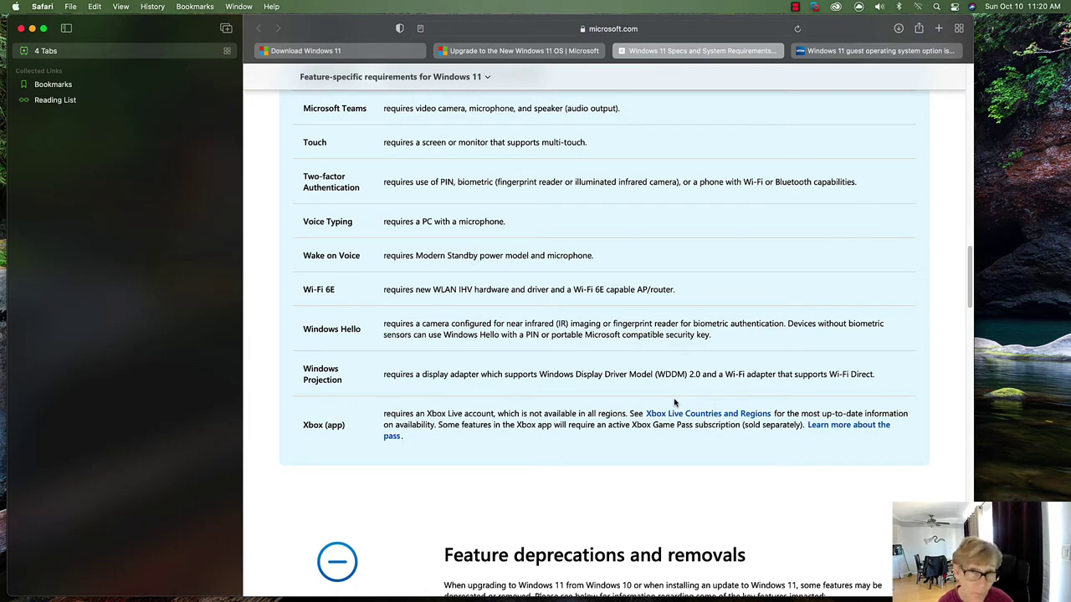
# Step: Scroll down until the deprecations list covering Cortana, Desktop wallpaper and Internet Explorer is in view
pyautogui.scroll(-2, 674, 402)
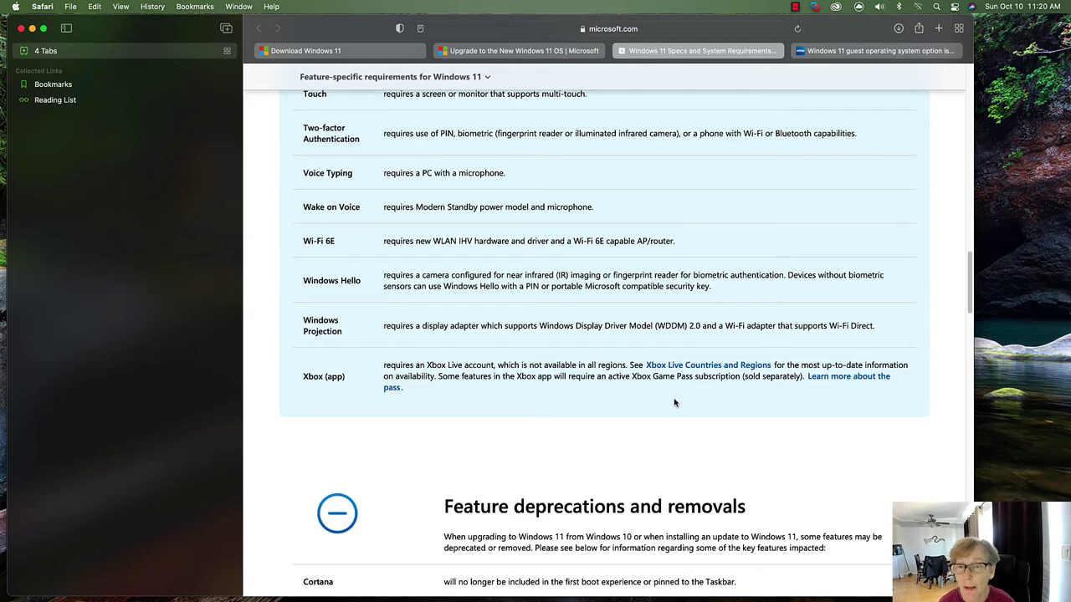
pyautogui.scroll(-3, 674, 402)
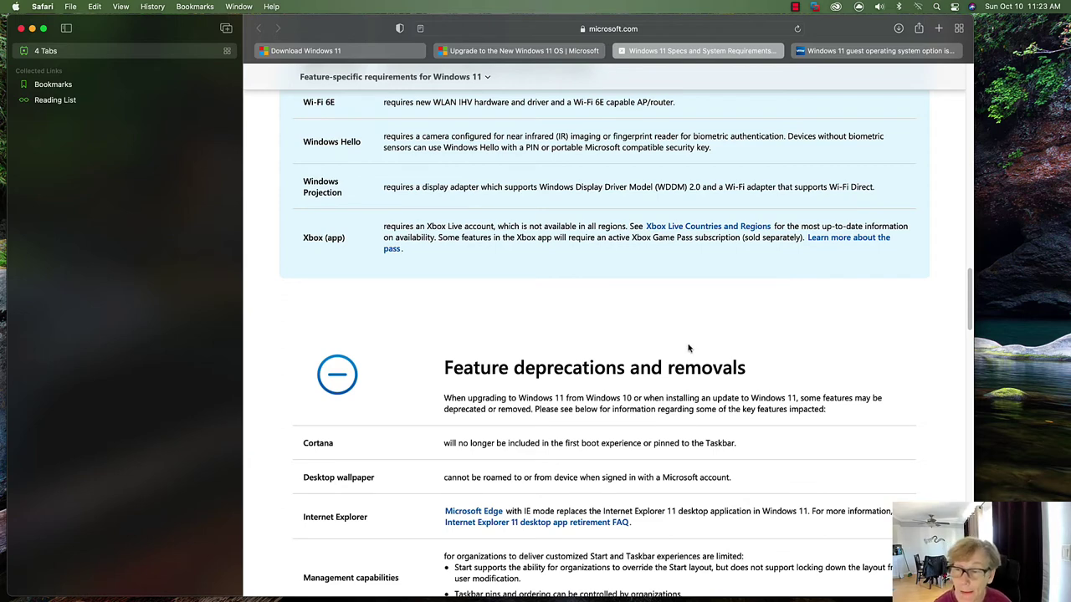
pyautogui.scroll(-5, 692, 348)
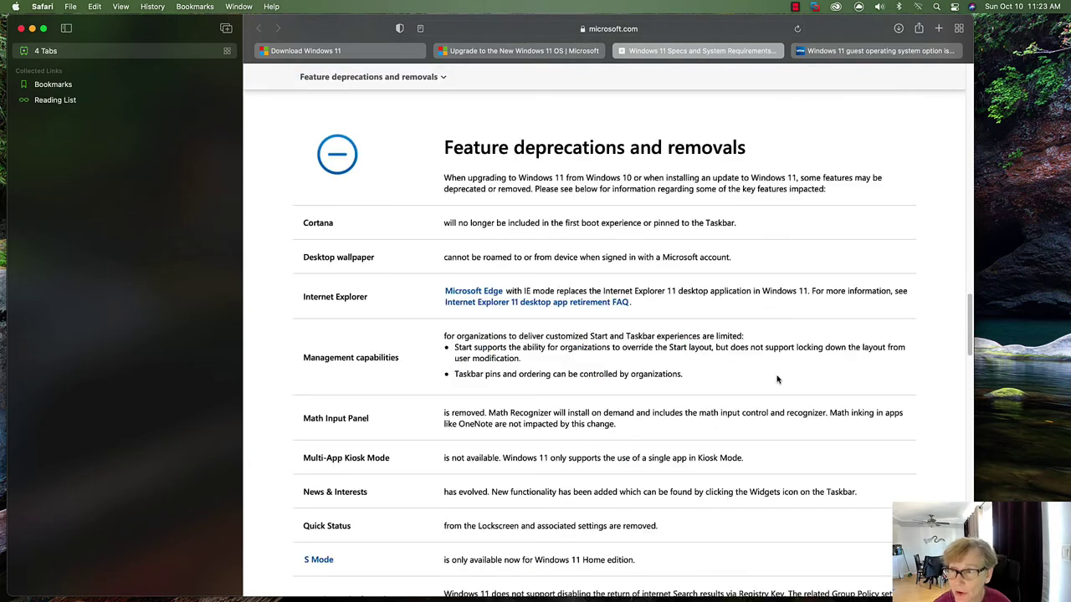
# Step: Scroll the deprecations table from Management capabilities and Math Input Panel down to S Mode, Snipping Tool and Start
pyautogui.scroll(-1, 774, 376)
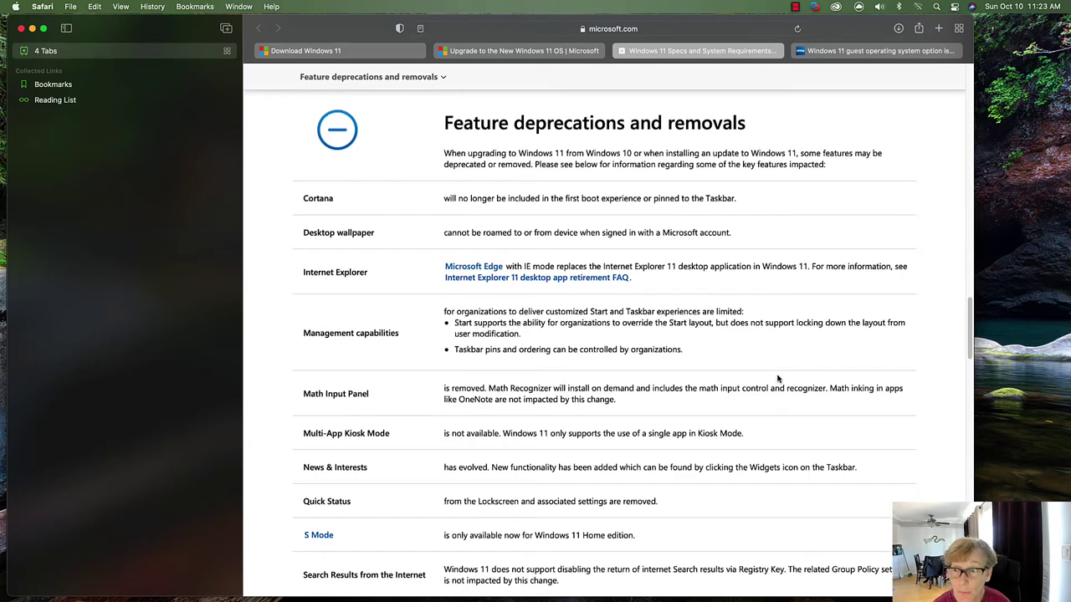
pyautogui.scroll(-2, 777, 379)
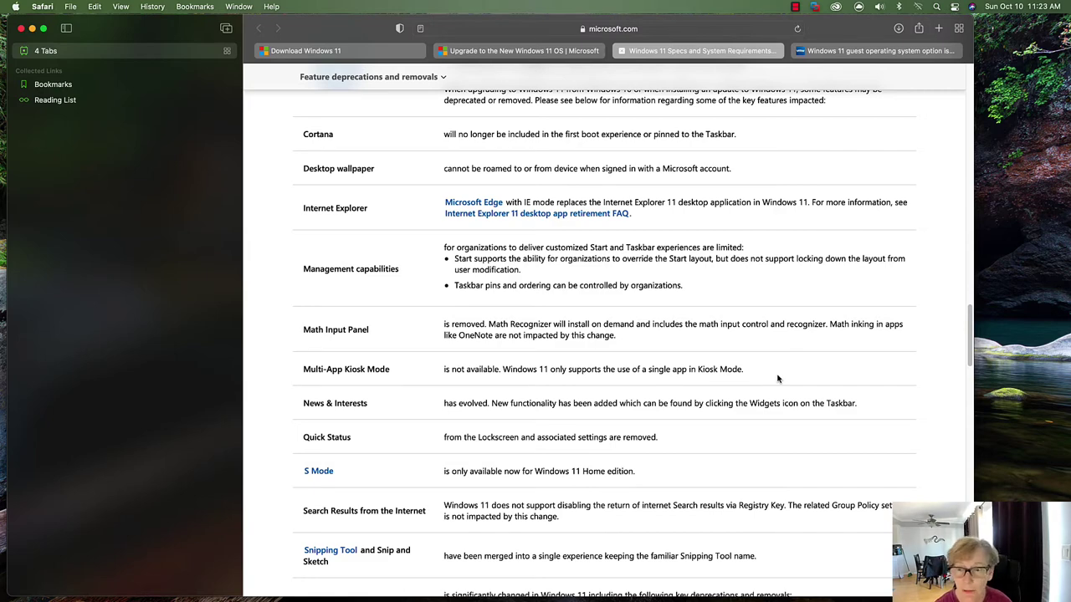
pyautogui.scroll(-1, 777, 379)
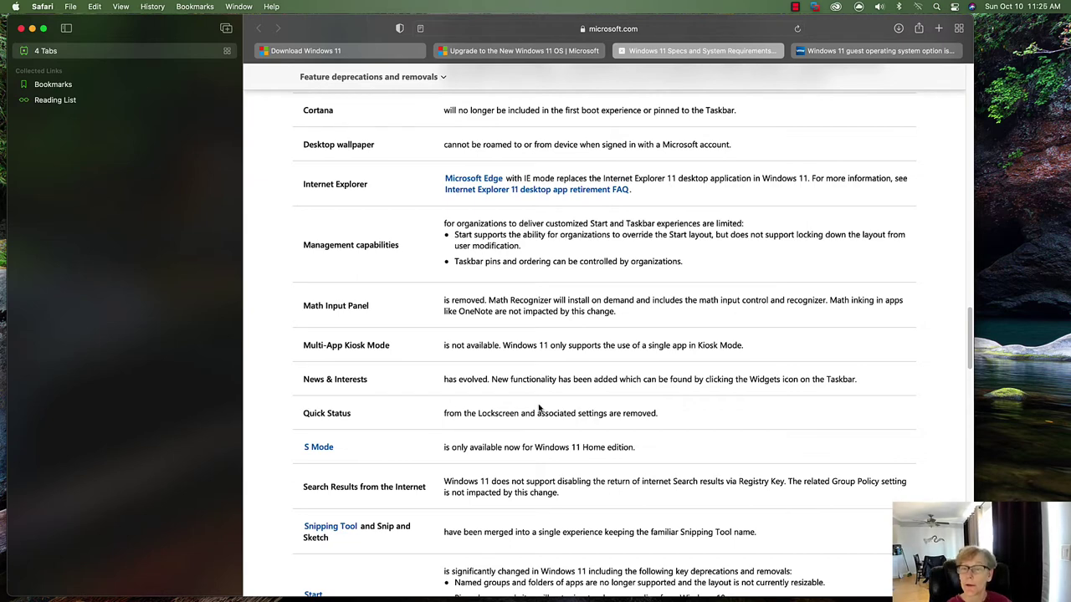
pyautogui.scroll(-5, 539, 408)
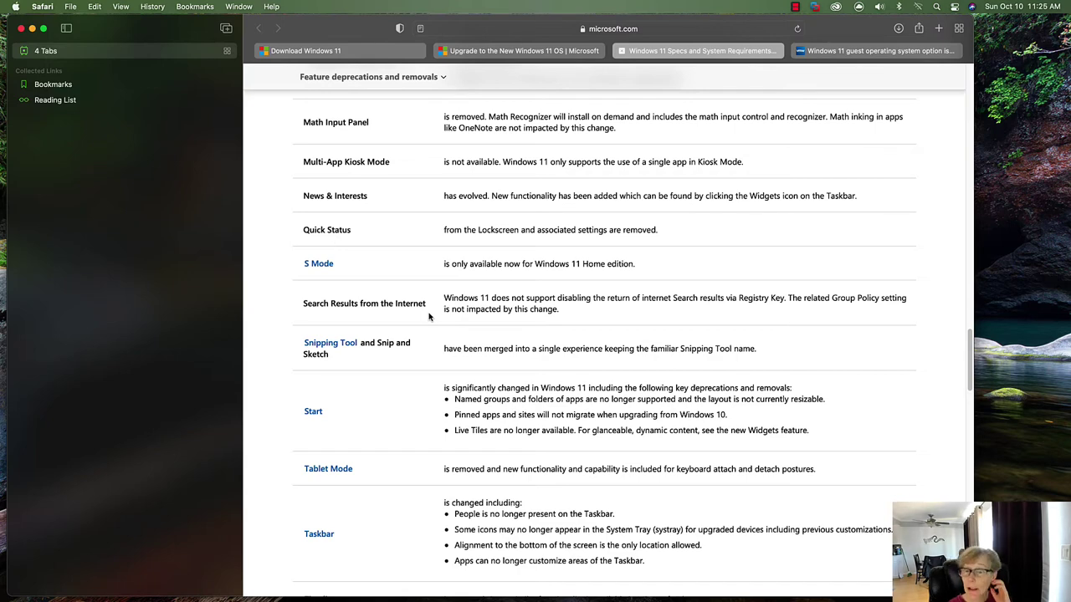
pyautogui.scroll(-3, 560, 466)
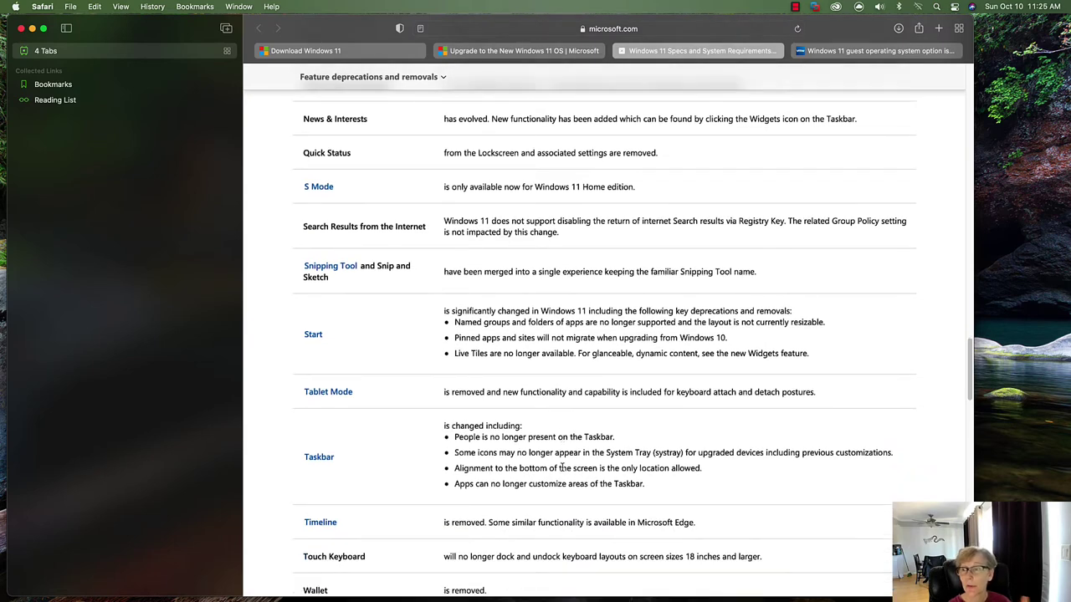
pyautogui.scroll(-2, 560, 466)
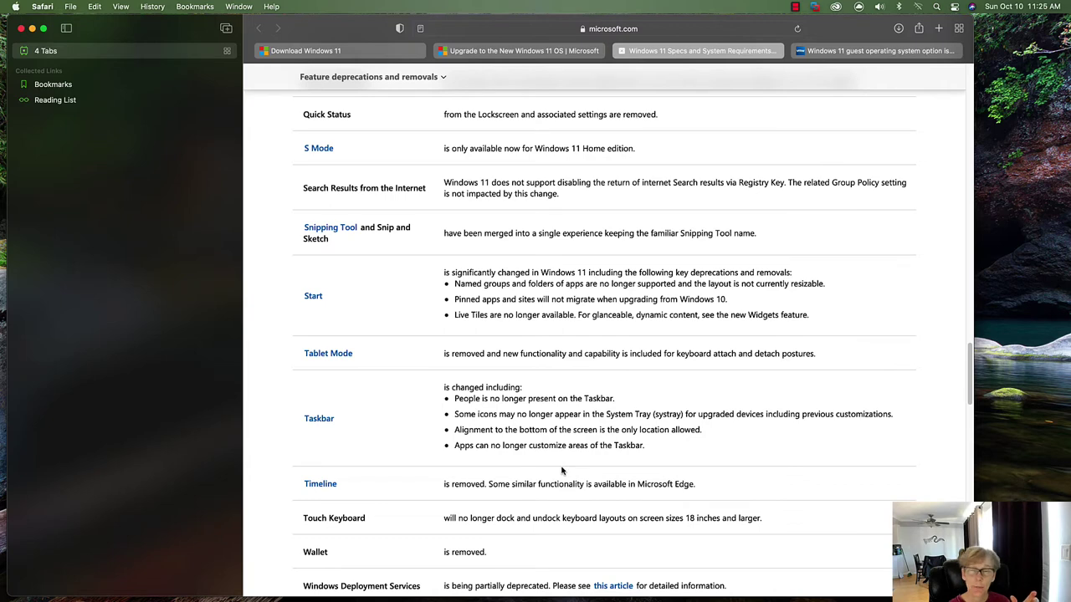
pyautogui.scroll(-5, 561, 471)
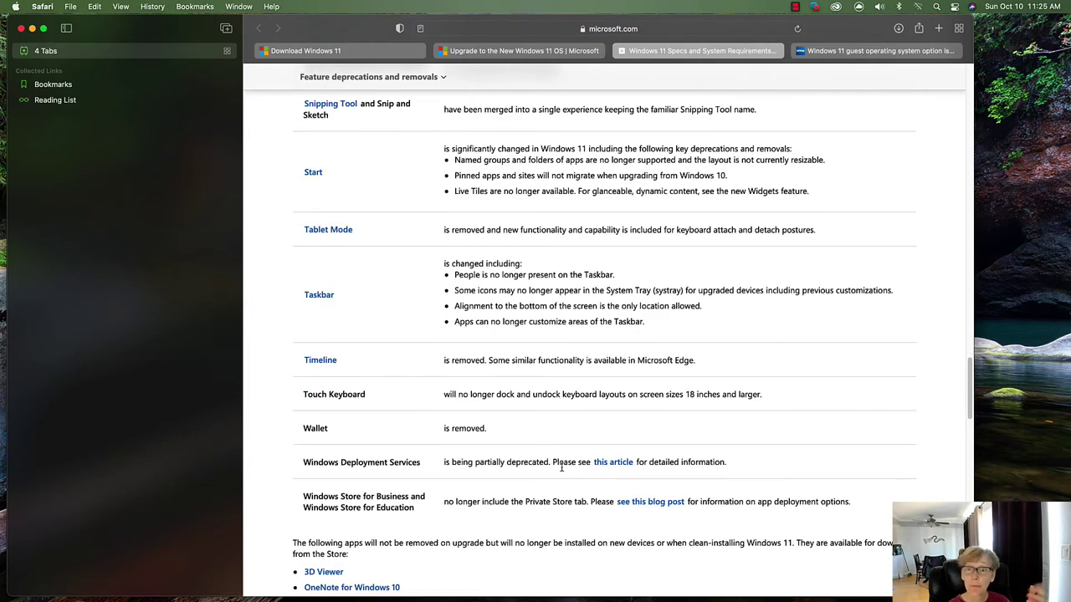
pyautogui.scroll(-2, 561, 469)
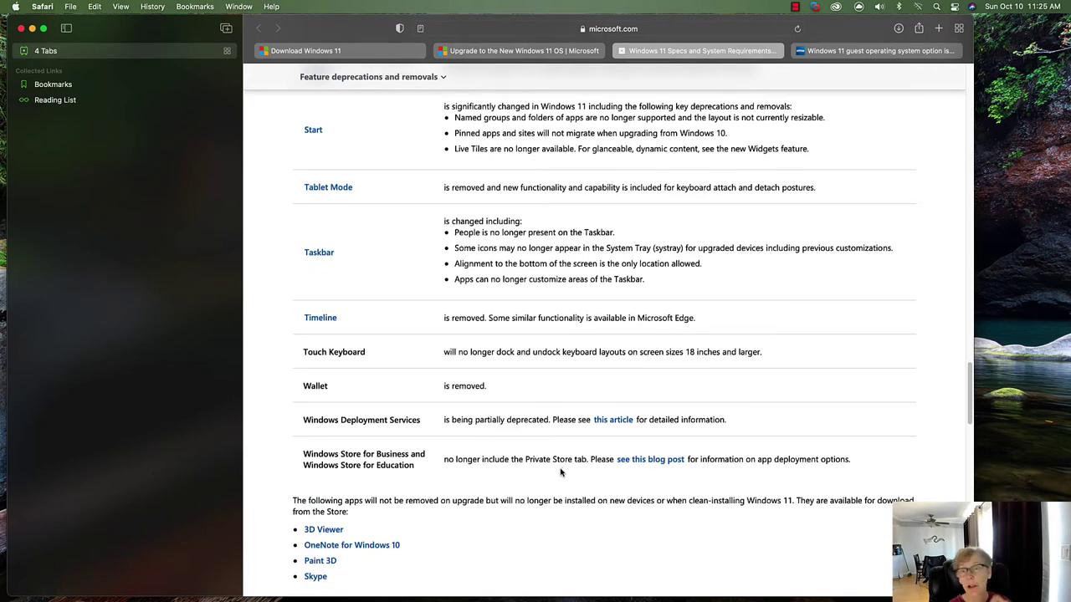
pyautogui.scroll(-3, 561, 471)
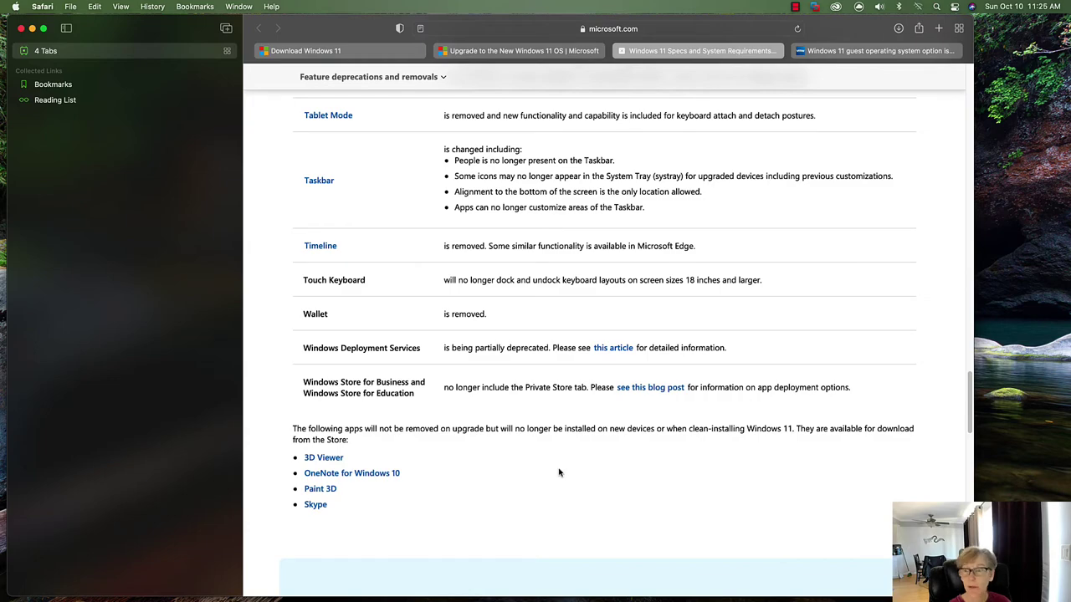
pyautogui.scroll(10, 560, 473)
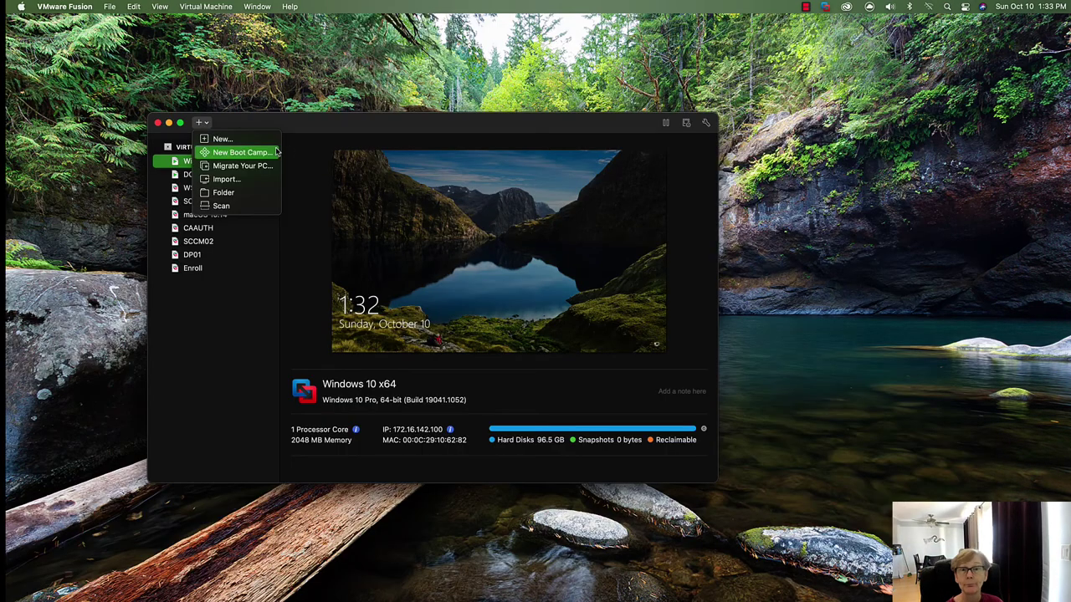
pyautogui.click(255, 140)
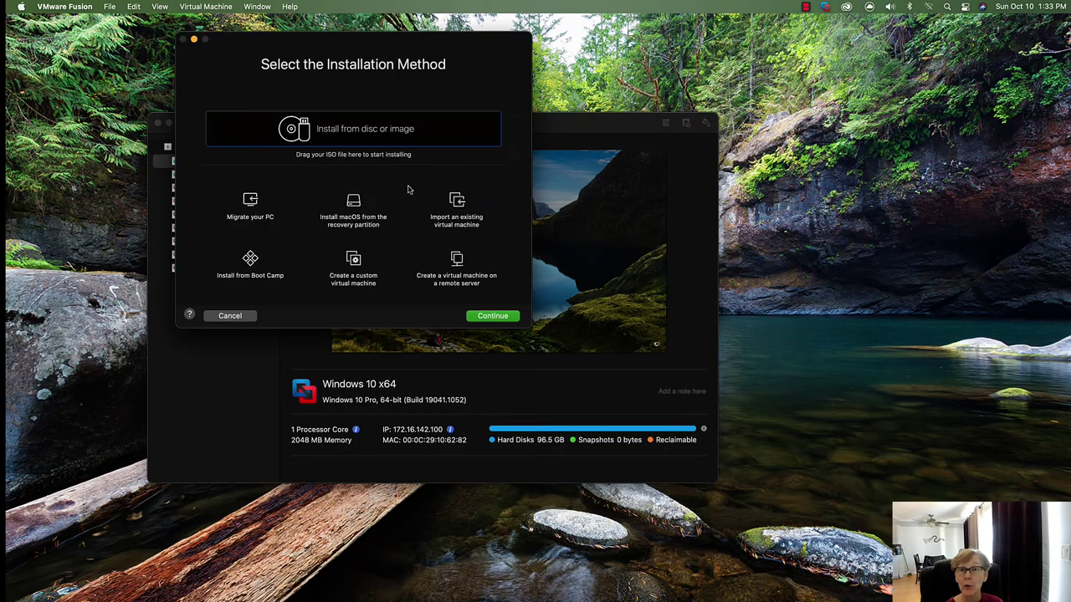
# Step: Start a new VM from Win11_English_x64.iso with Windows 10 x64 as guest OS and UEFI firmware
pyautogui.click(477, 317)
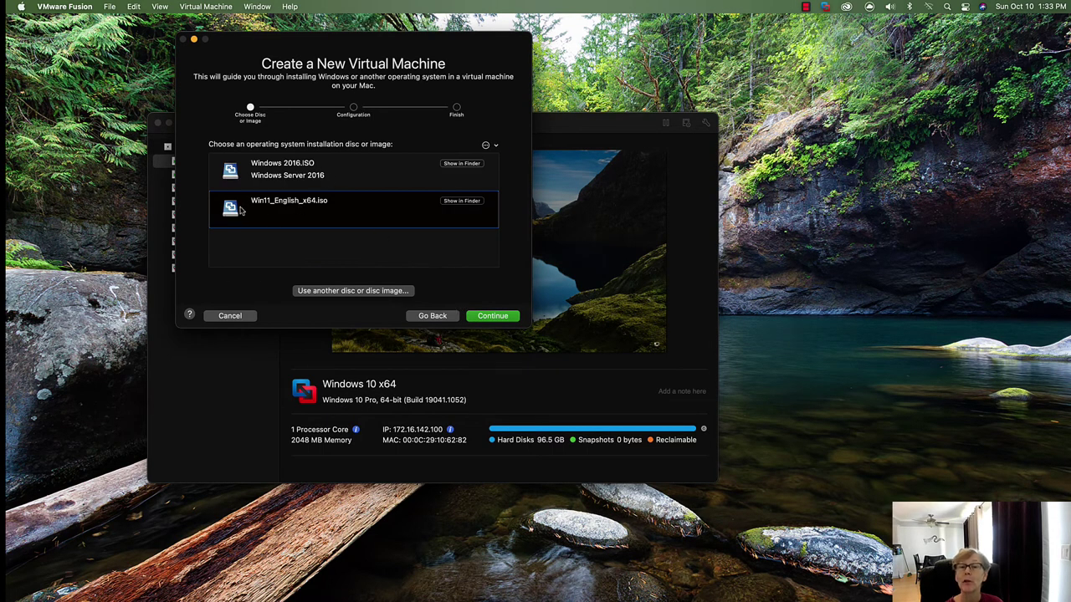
pyautogui.click(482, 316)
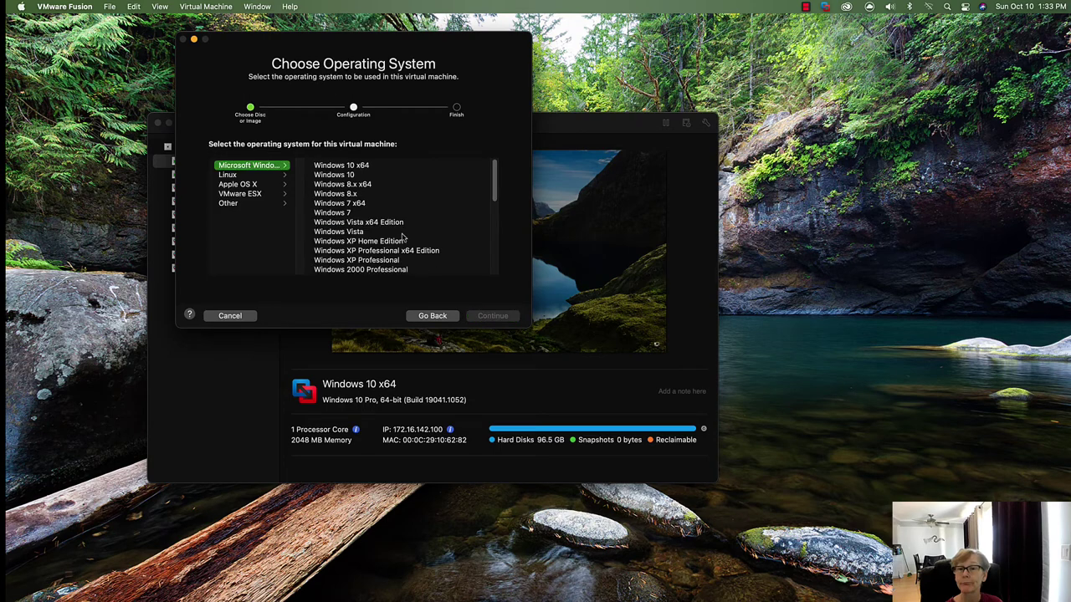
pyautogui.click(336, 167)
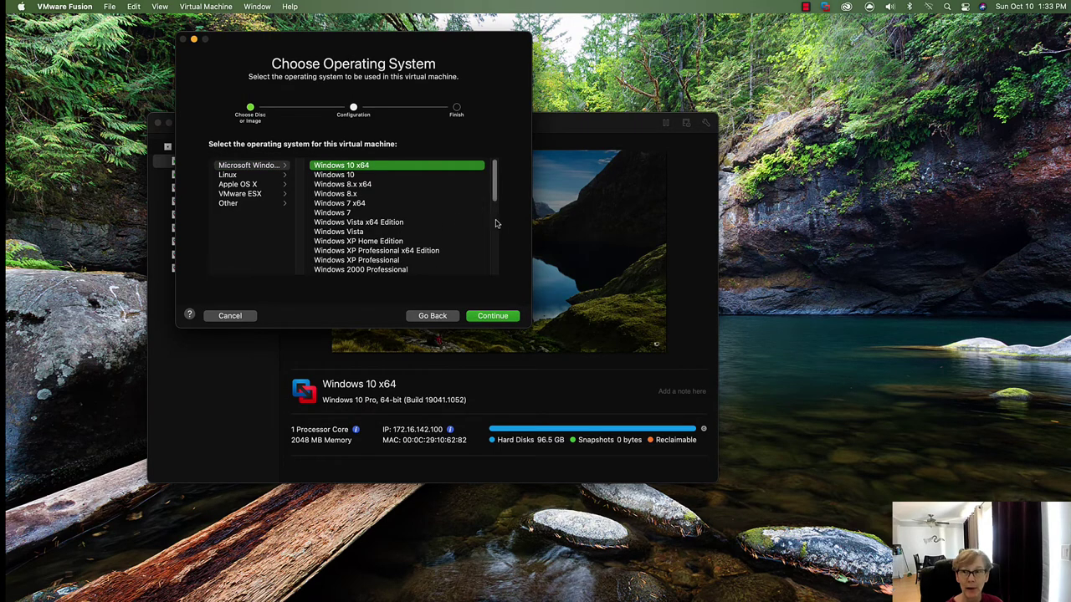
pyautogui.moveTo(495, 175)
pyautogui.mouseDown()
pyautogui.moveTo(491, 243)
pyautogui.moveTo(486, 171)
pyautogui.mouseUp()
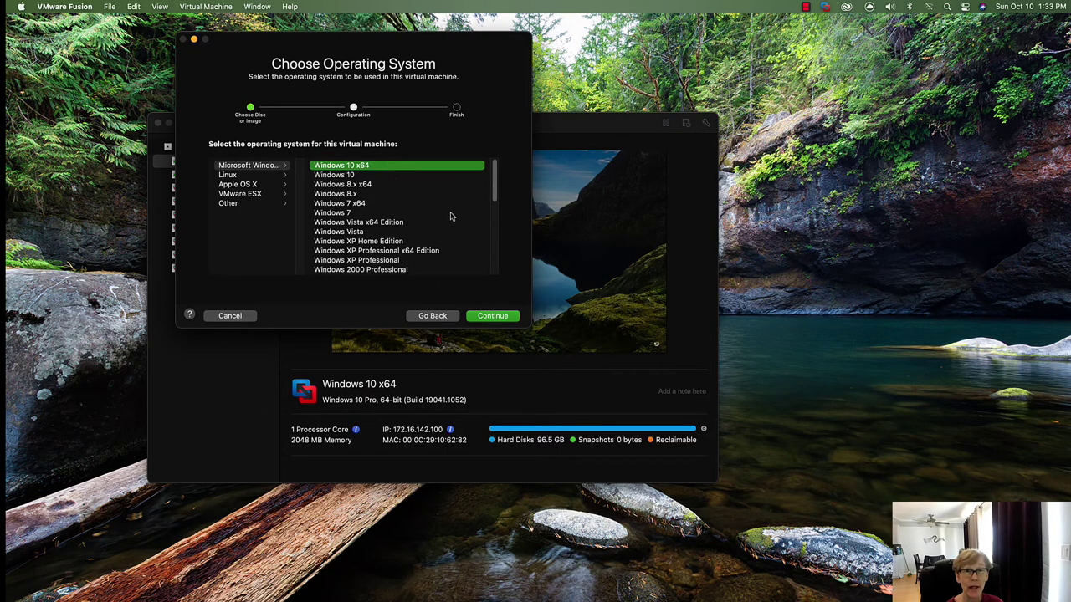
pyautogui.click(493, 320)
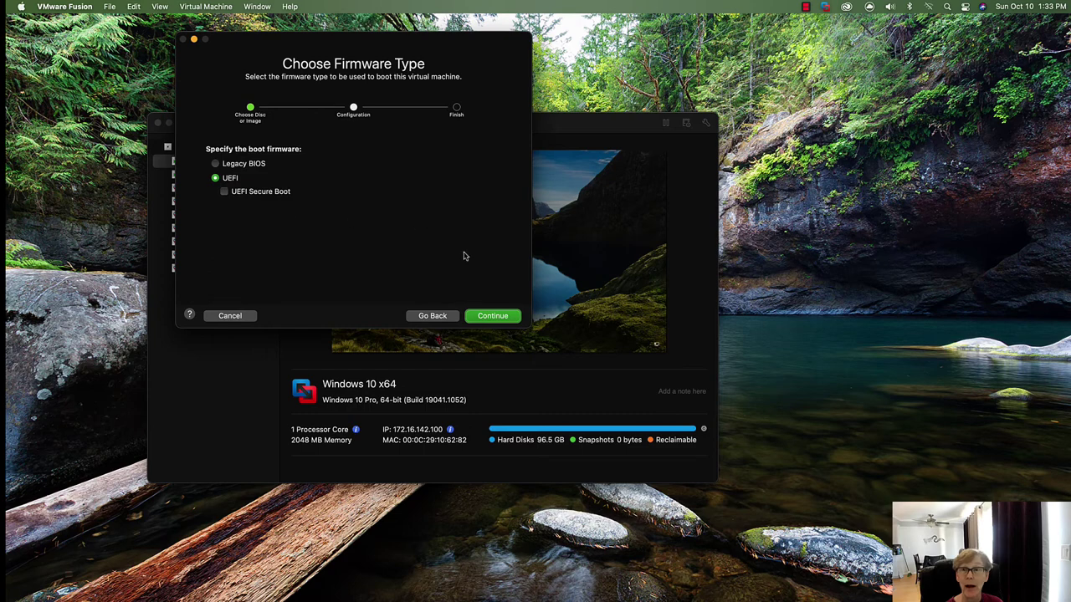
pyautogui.click(495, 316)
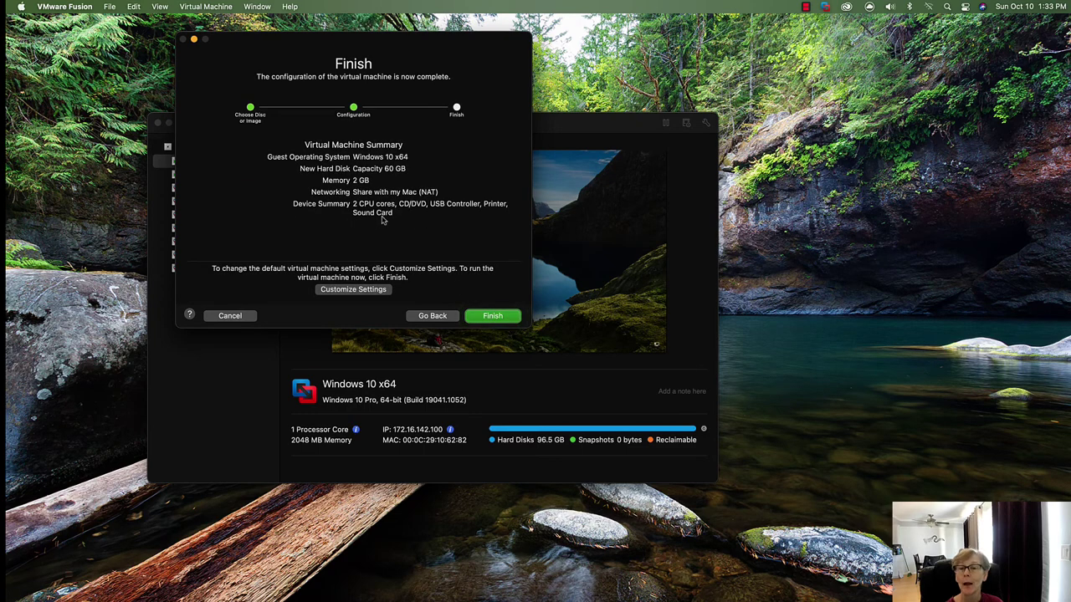
pyautogui.click(352, 289)
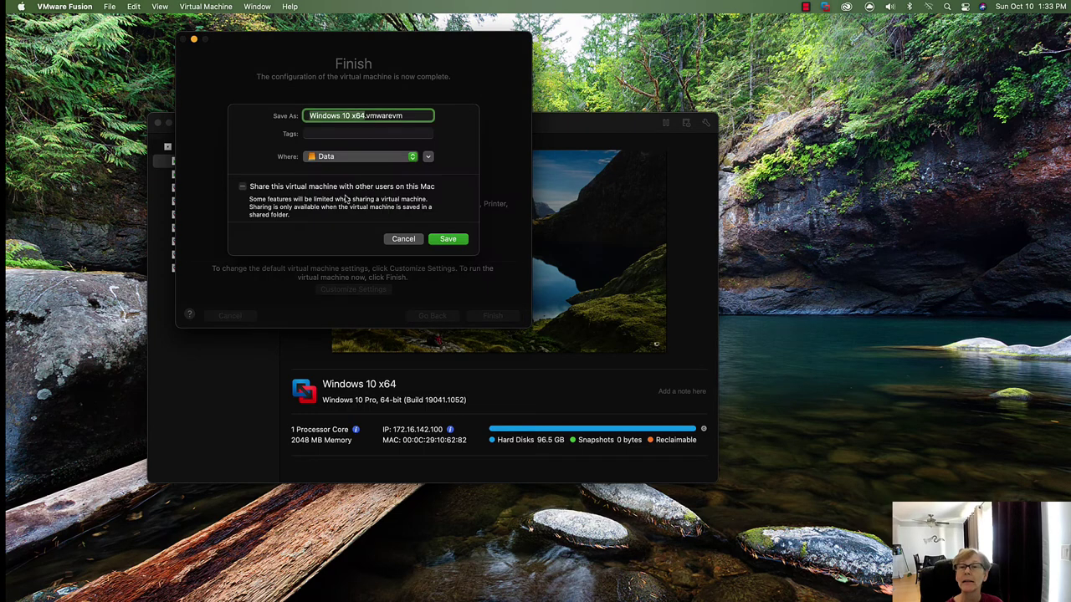
# Step: Name the virtual machine 'Windows 11 x64' and save it
pyautogui.click(350, 117)
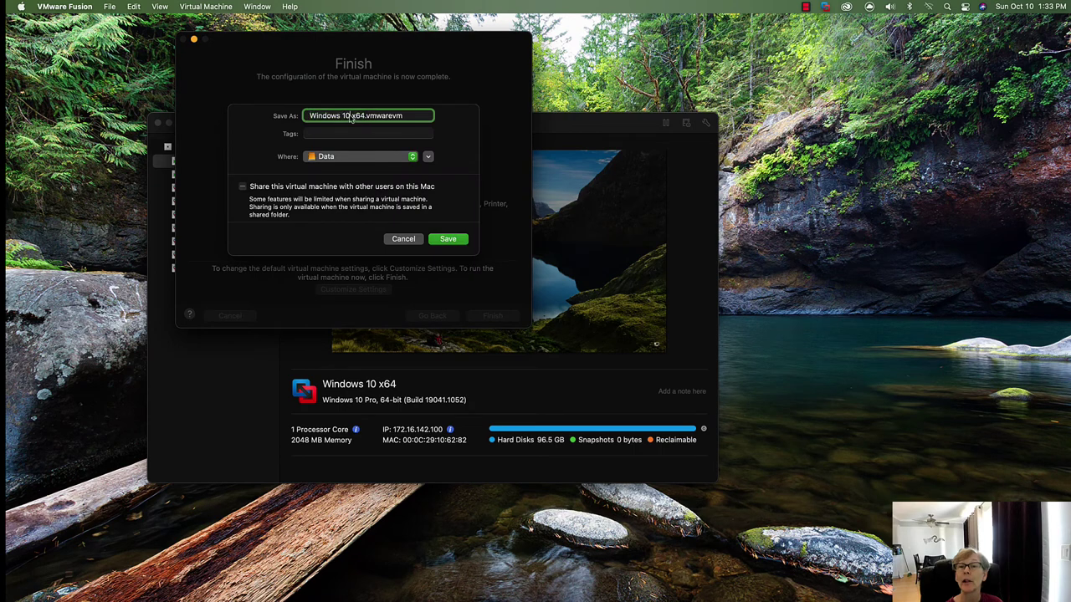
pyautogui.press('BackSpace')
pyautogui.write('1')
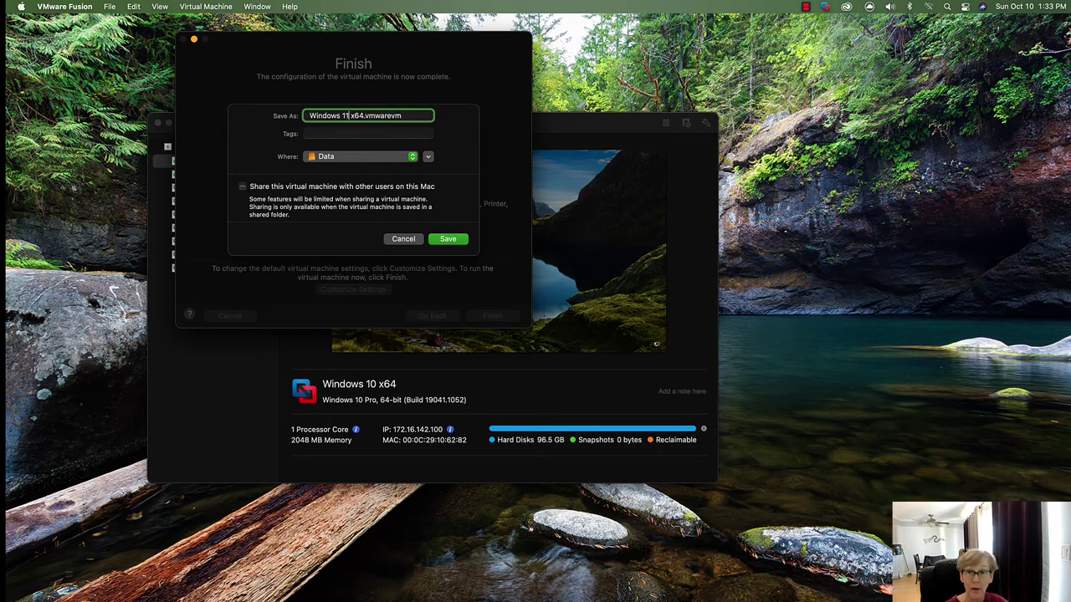
pyautogui.click(447, 239)
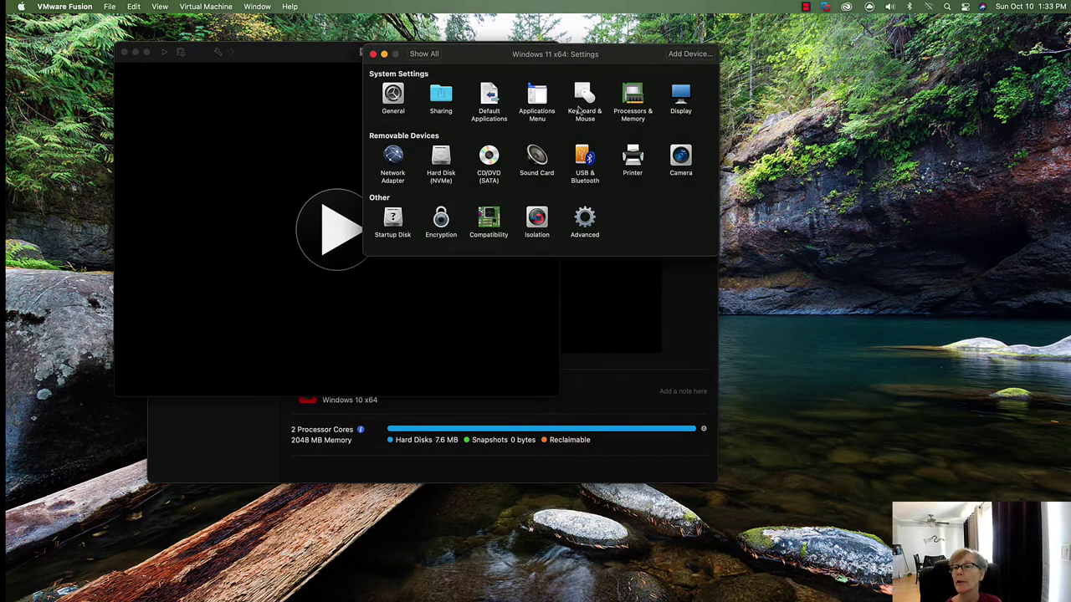
# Step: Raise the VM's memory from 2048 MB to 4096 MB and recheck the value
pyautogui.click(633, 98)
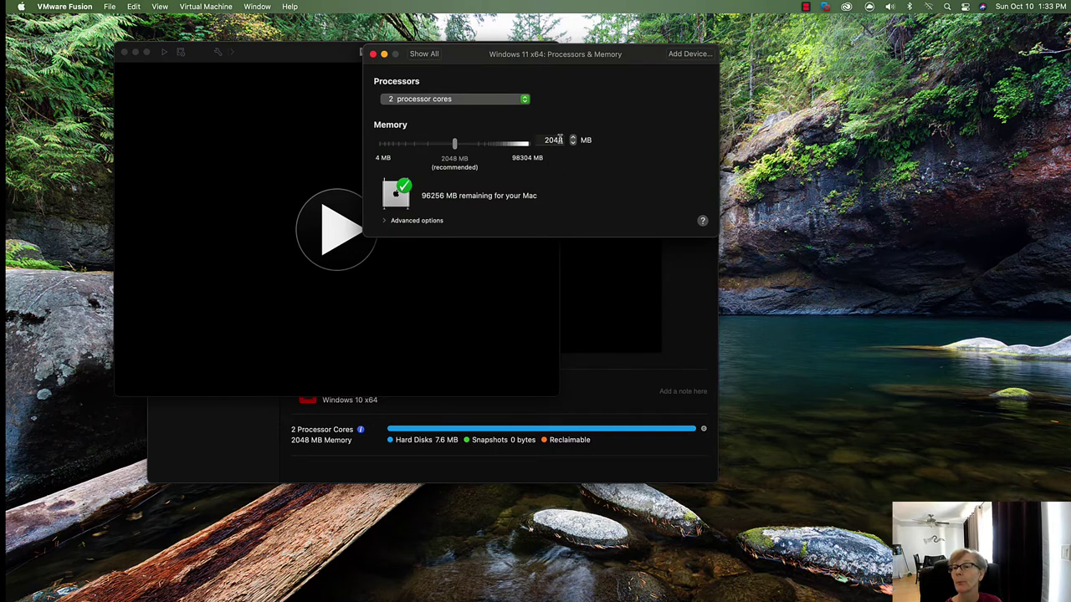
pyautogui.moveTo(559, 139); pyautogui.dragTo(545, 144)
pyautogui.write('4096')
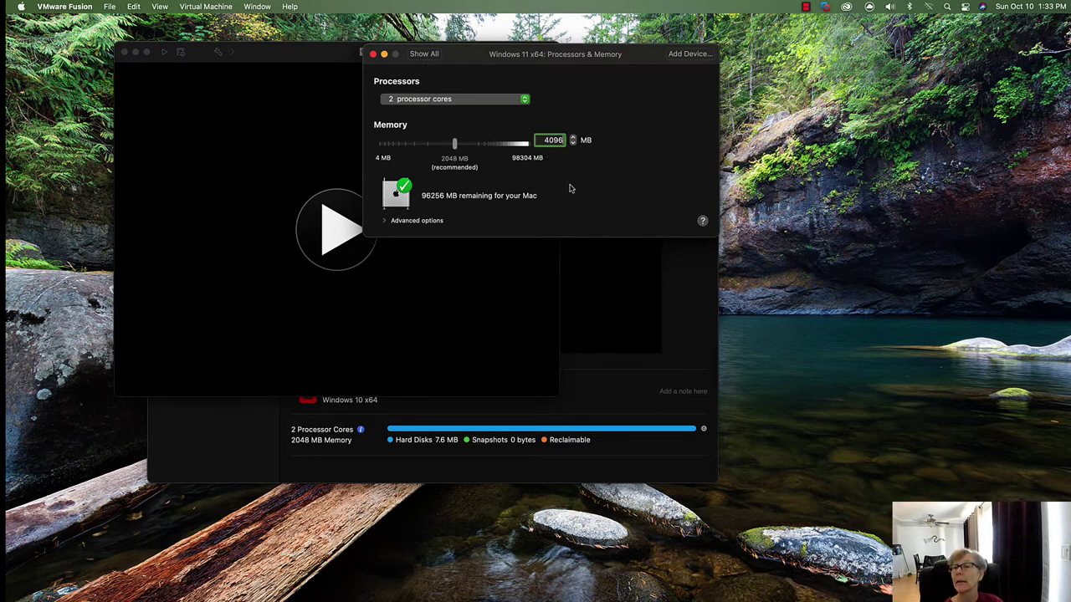
pyautogui.click(429, 55)
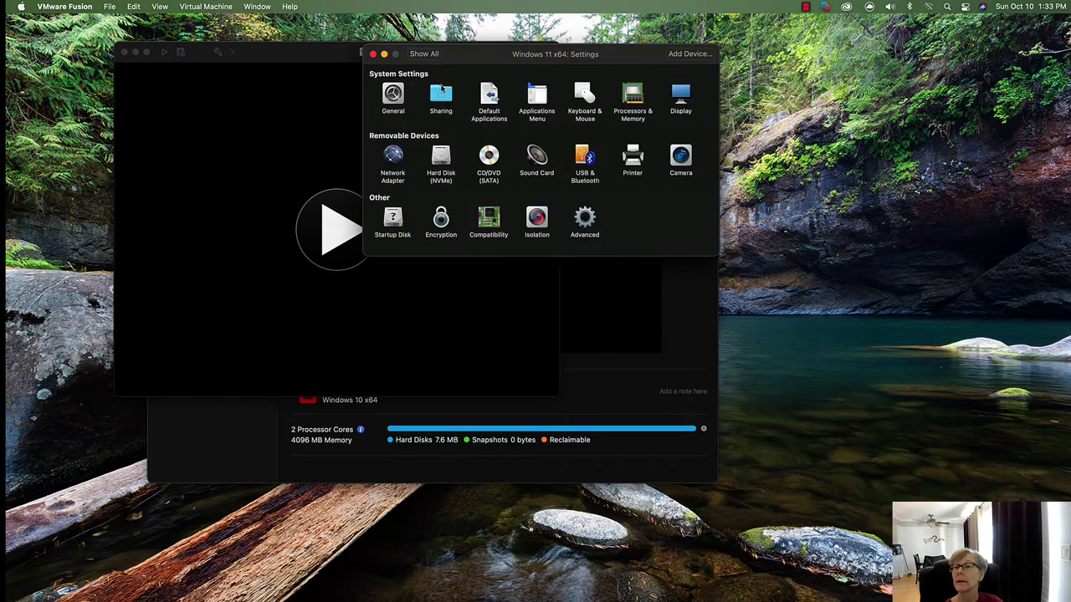
pyautogui.click(634, 100)
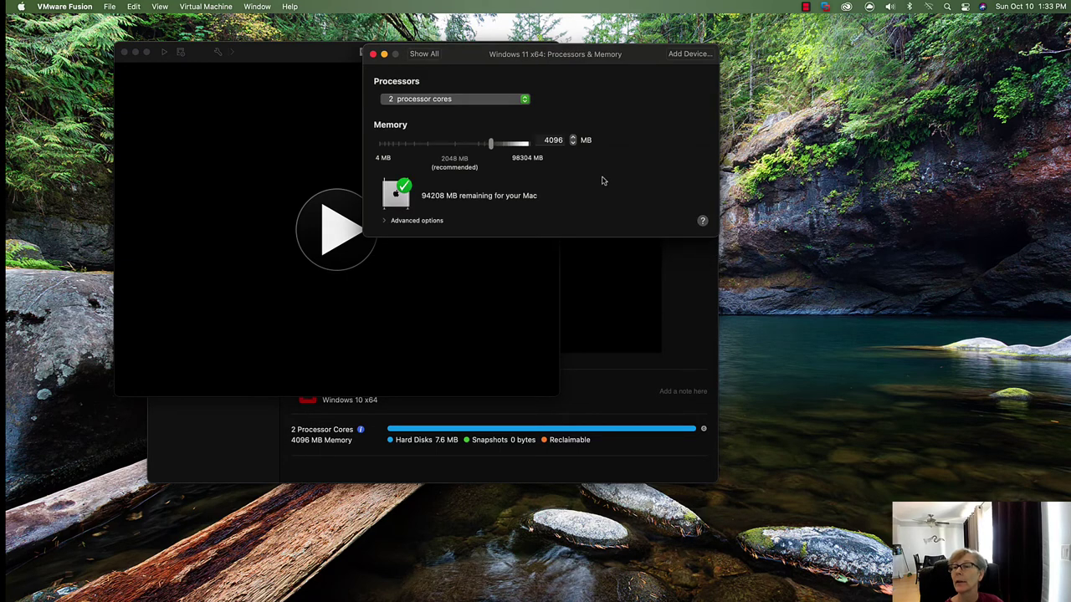
pyautogui.click(427, 54)
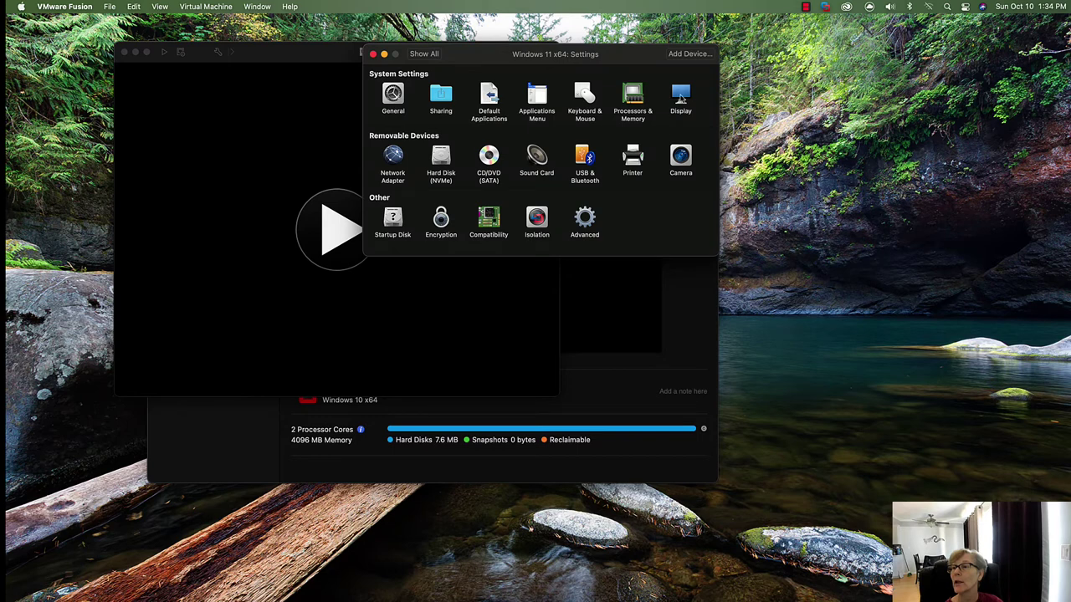
# Step: Turn off Accelerate 3D Graphics and confirm the network adapter stays on Share with my Mac
pyautogui.click(680, 97)
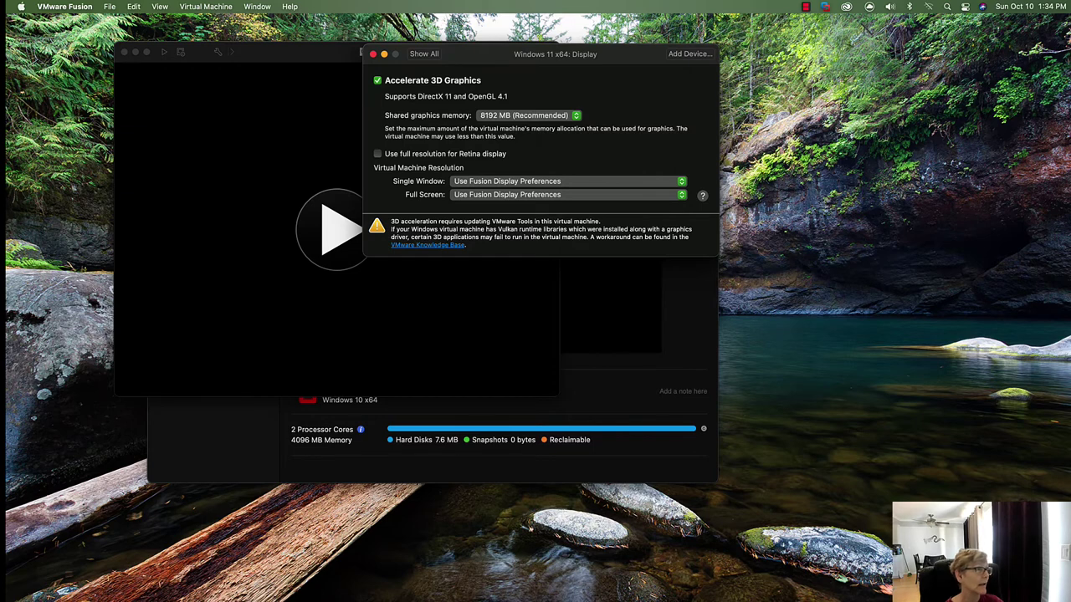
pyautogui.press('super+Tab')
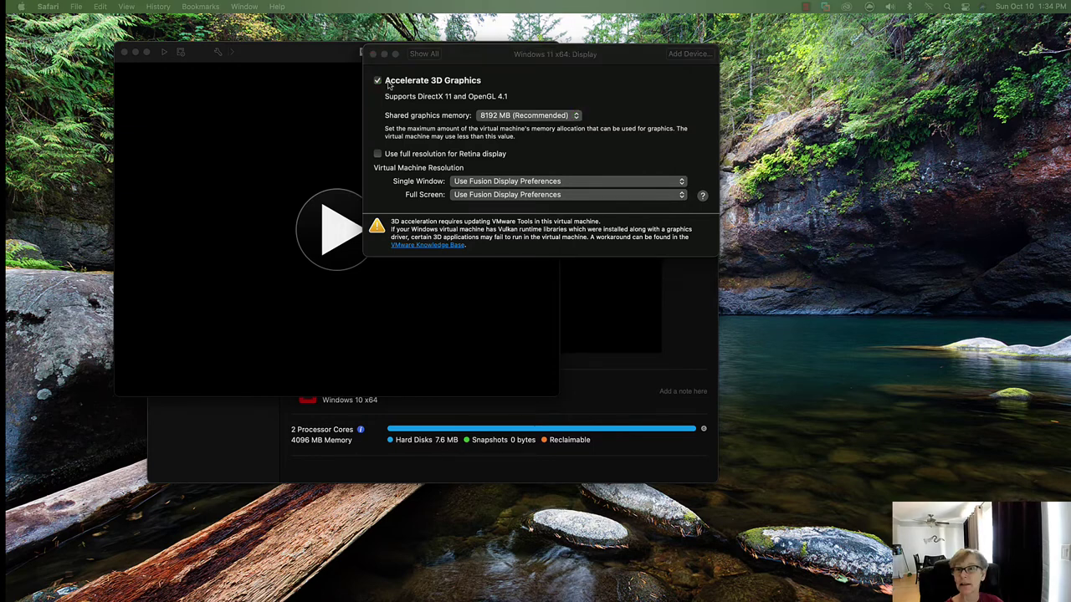
pyautogui.click(379, 82)
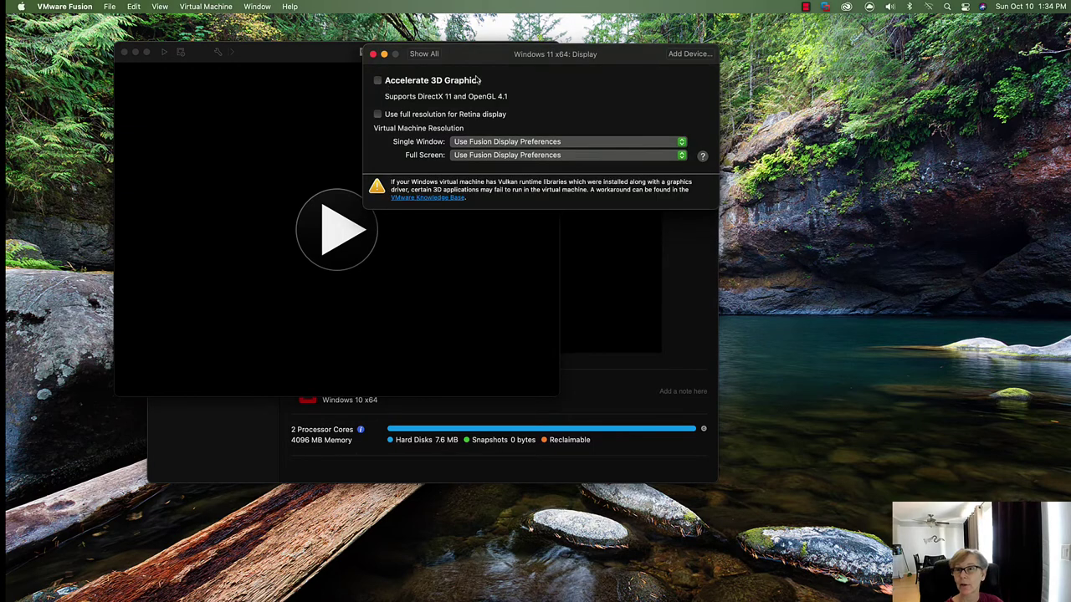
pyautogui.click(428, 54)
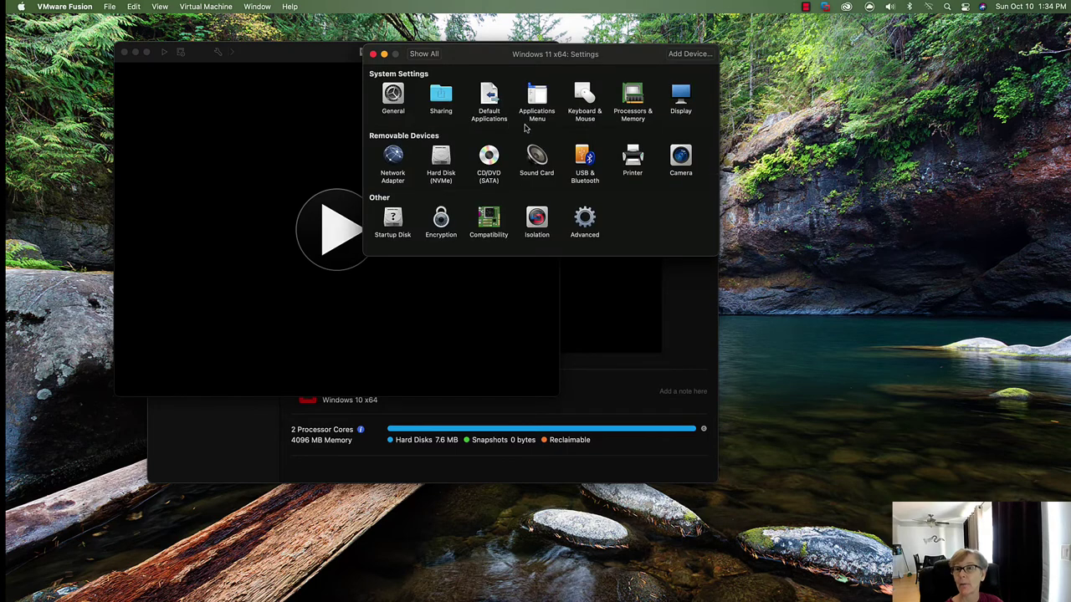
pyautogui.click(393, 157)
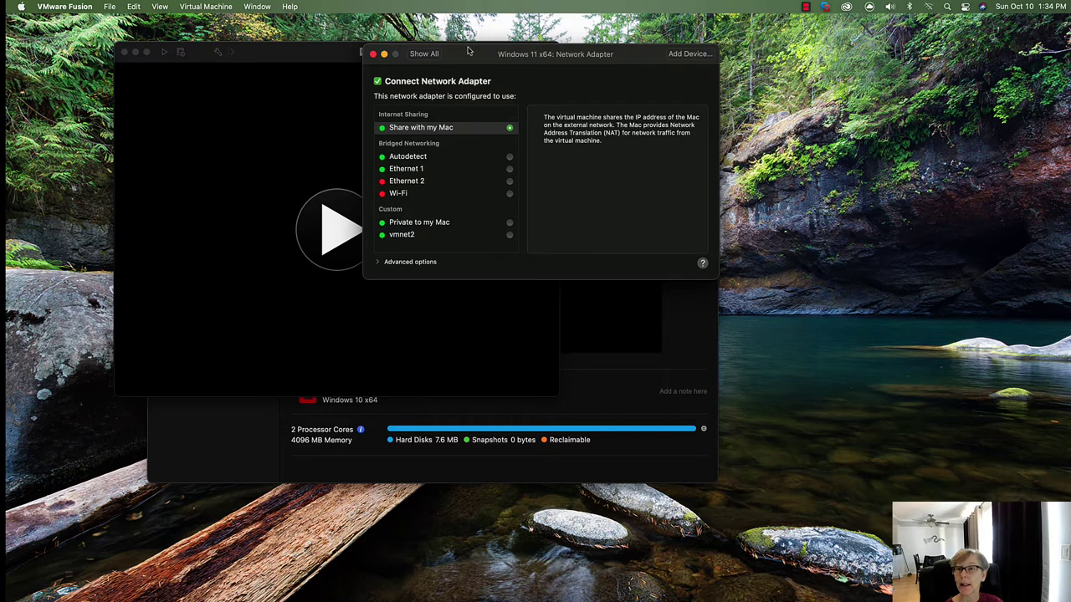
pyautogui.click(424, 54)
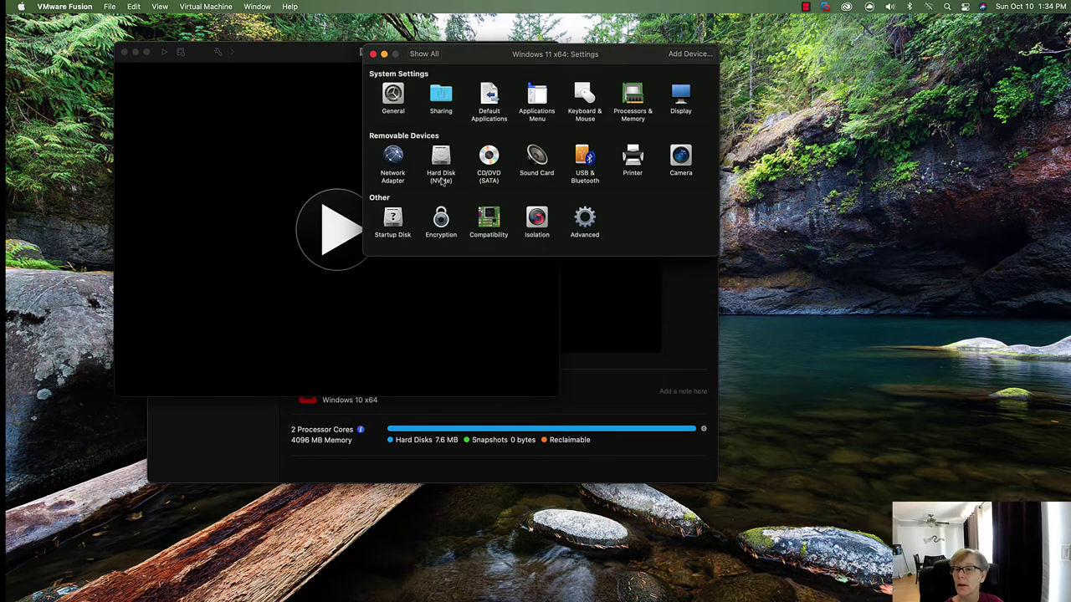
# Step: Enlarge the Windows 11 virtual hard disk to 120 GB and apply the change
pyautogui.click(443, 167)
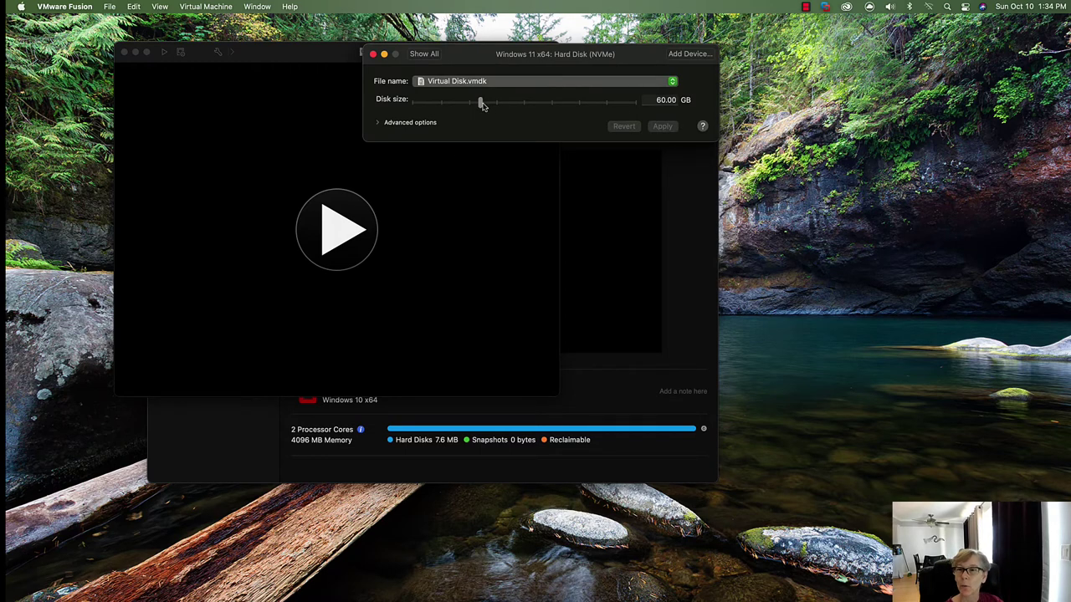
pyautogui.moveTo(482, 105); pyautogui.dragTo(541, 106)
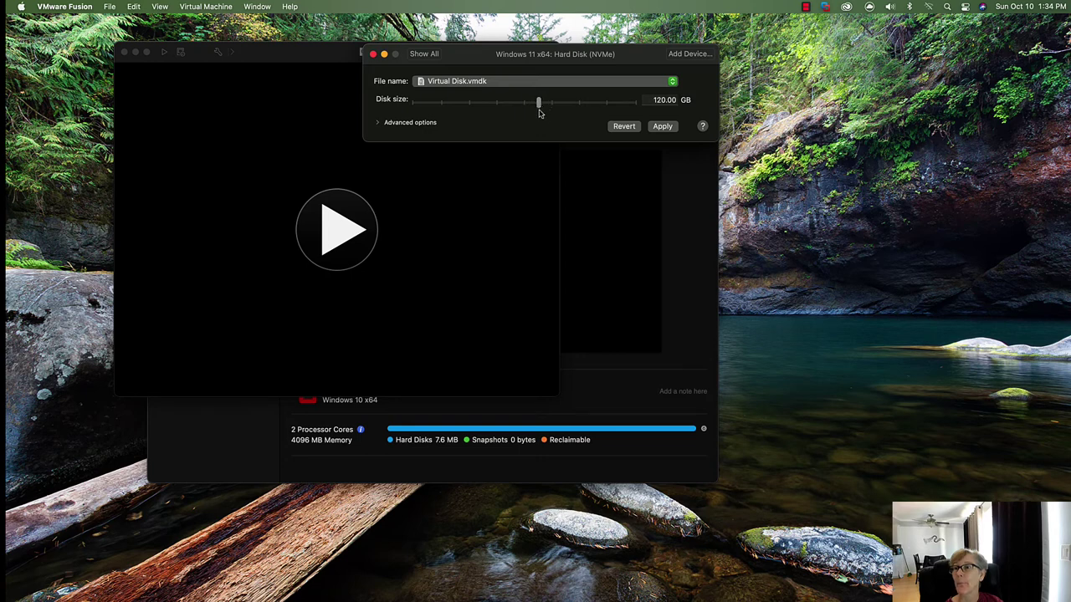
pyautogui.click(666, 128)
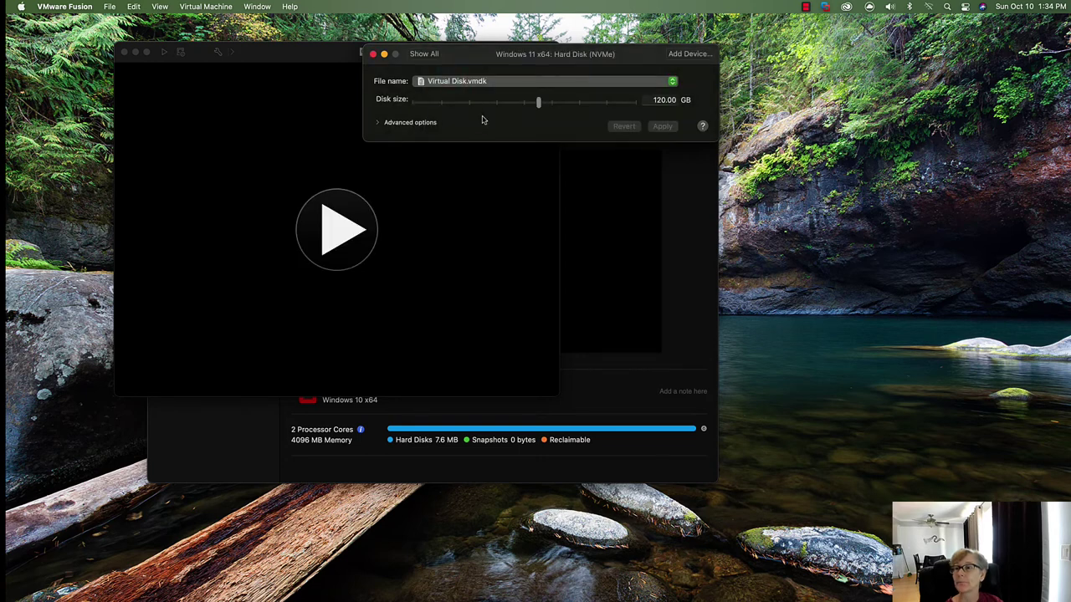
pyautogui.click(424, 55)
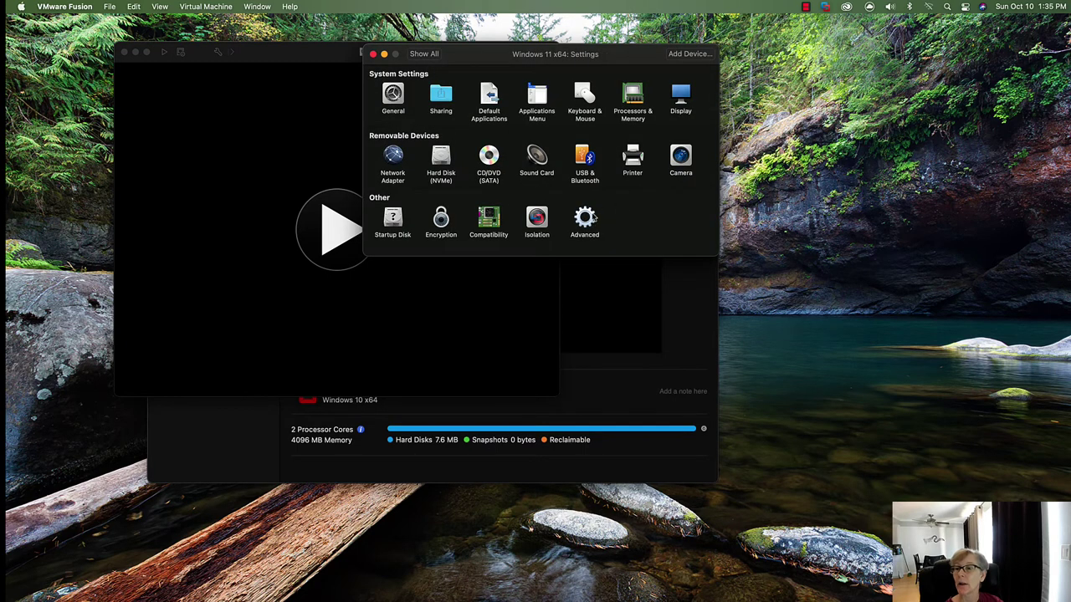
# Step: Turn on Disable Side Channel Mitigations in the VM's Advanced settings
pyautogui.click(584, 219)
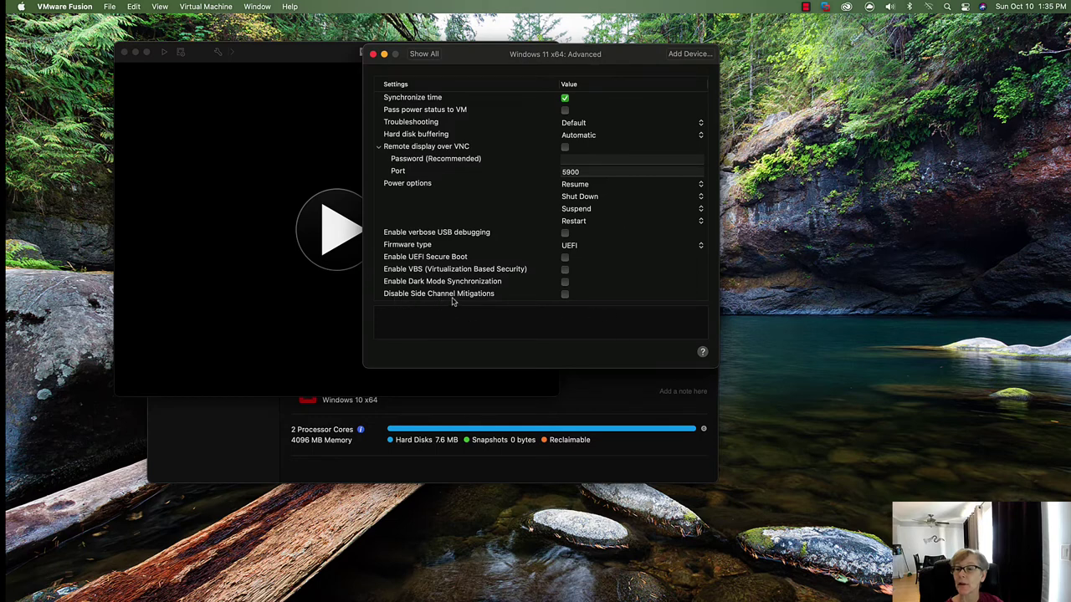
pyautogui.click(566, 296)
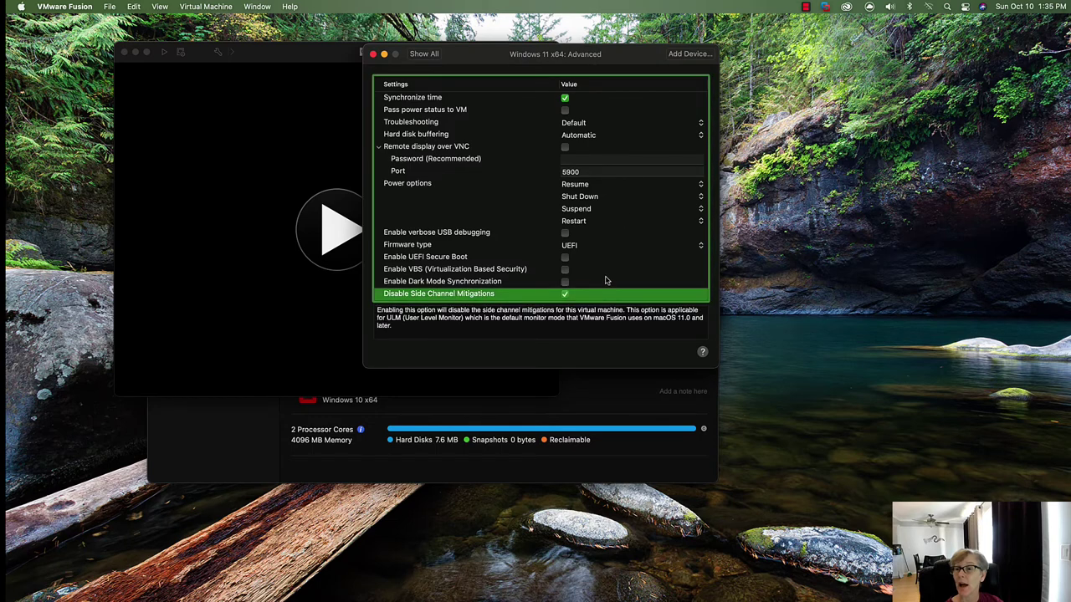
pyautogui.click(424, 55)
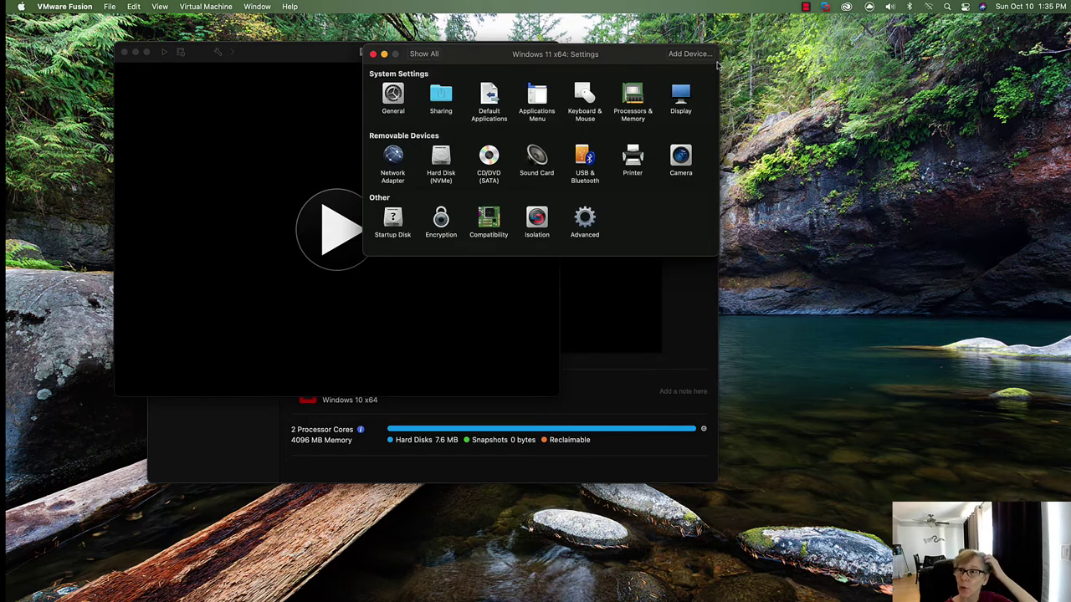
# Step: Try adding a Trusted Platform Module, which warns that the VM must be encrypted first
pyautogui.click(691, 54)
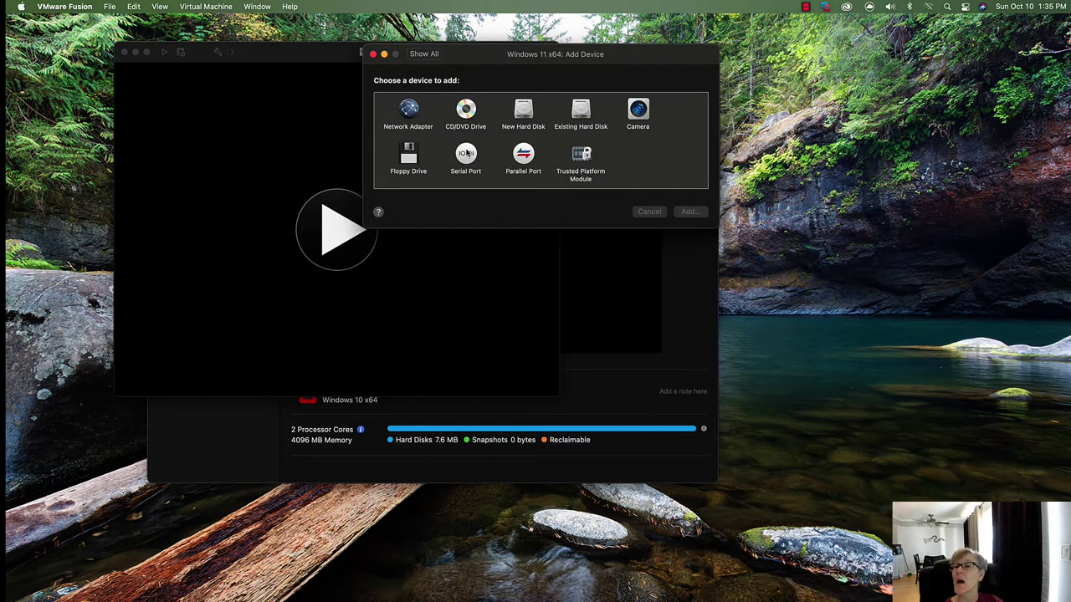
pyautogui.click(583, 176)
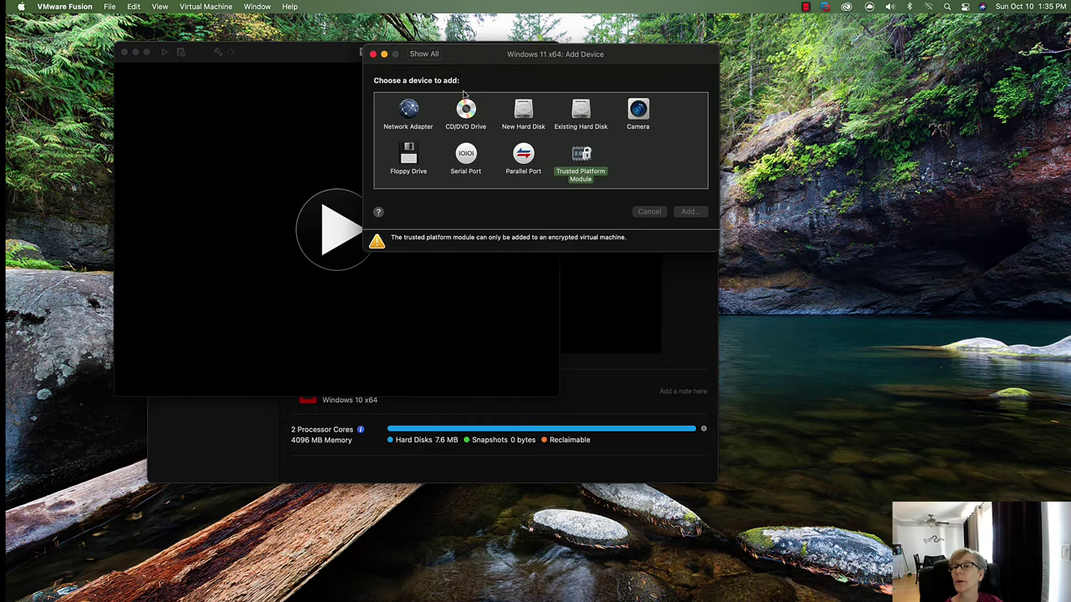
pyautogui.click(426, 54)
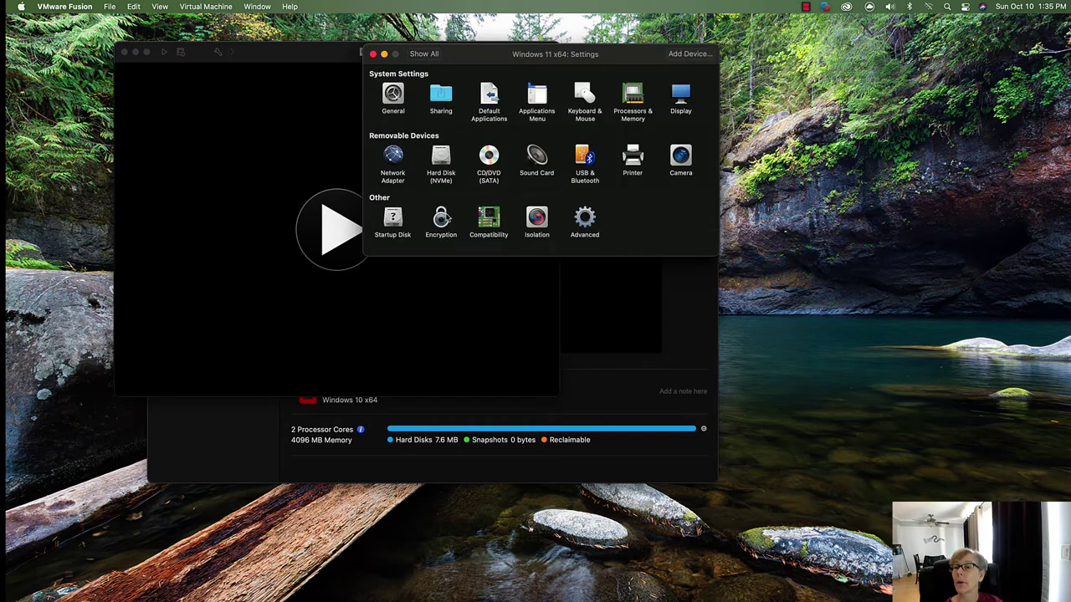
# Step: Enable encryption for the VM with a password entered and verified twice
pyautogui.click(441, 219)
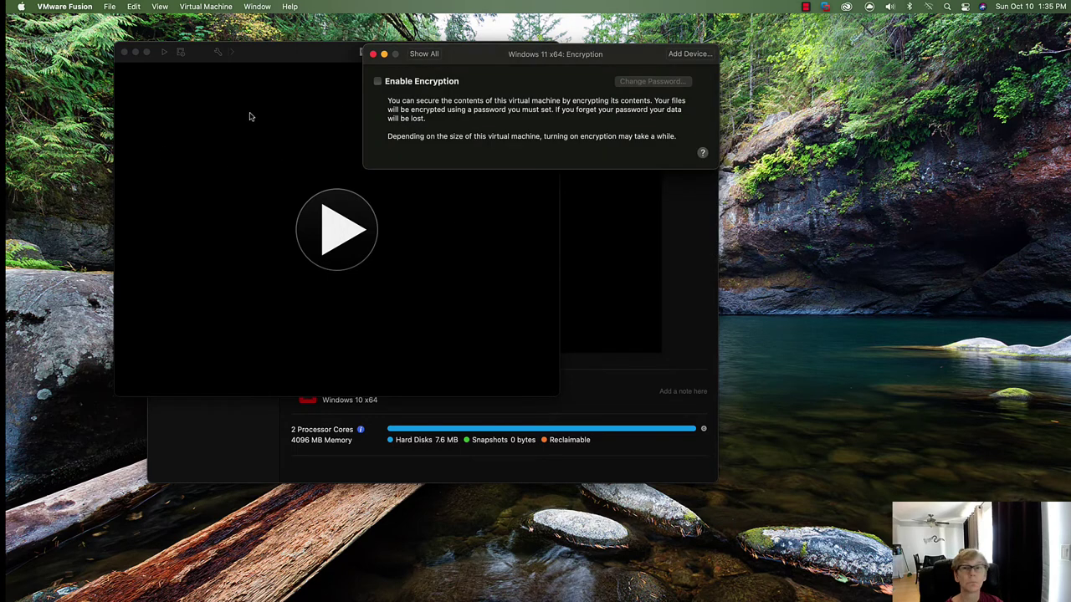
pyautogui.click(378, 82)
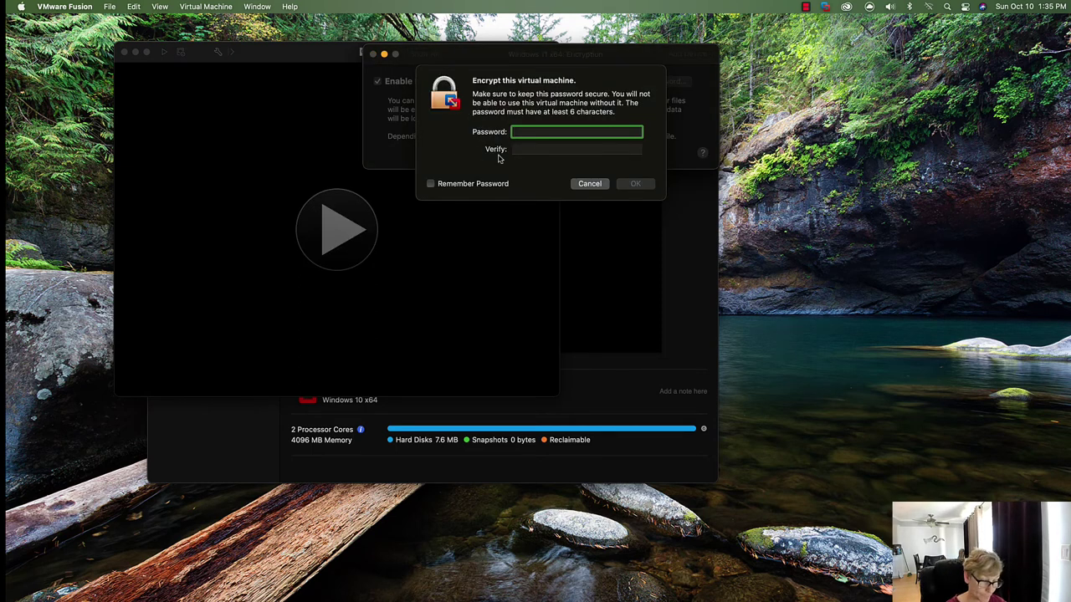
pyautogui.write('********')
pyautogui.press('Tab')
pyautogui.write('*****')
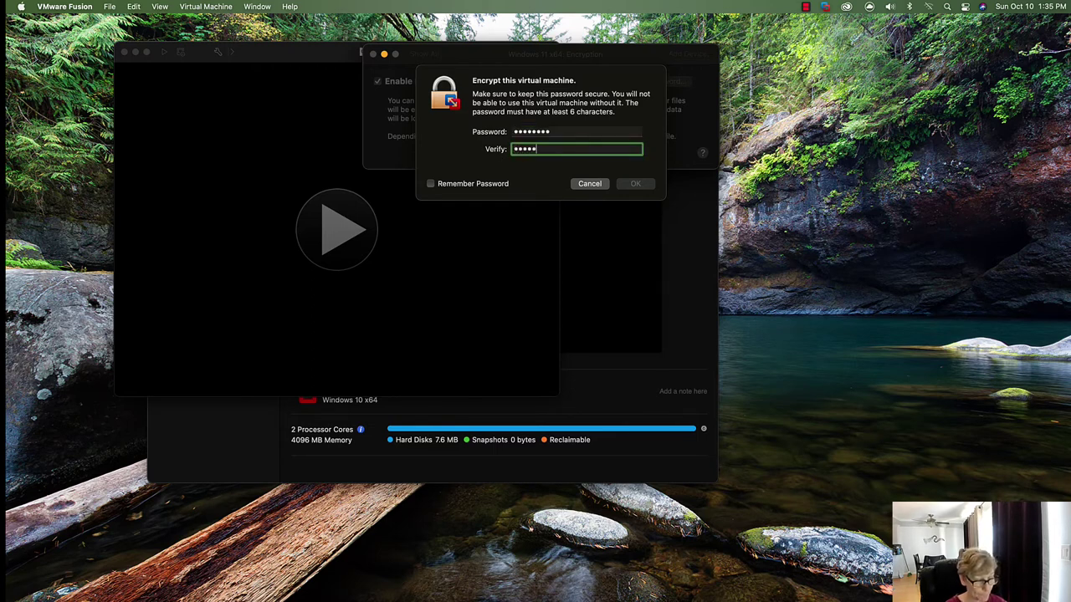
pyautogui.write('***')
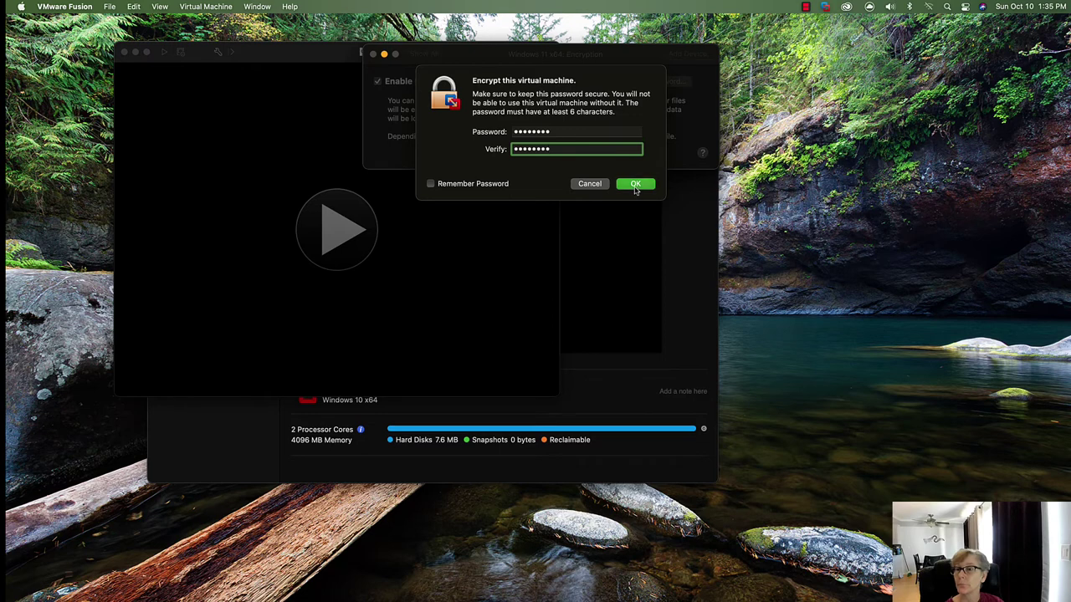
pyautogui.click(635, 184)
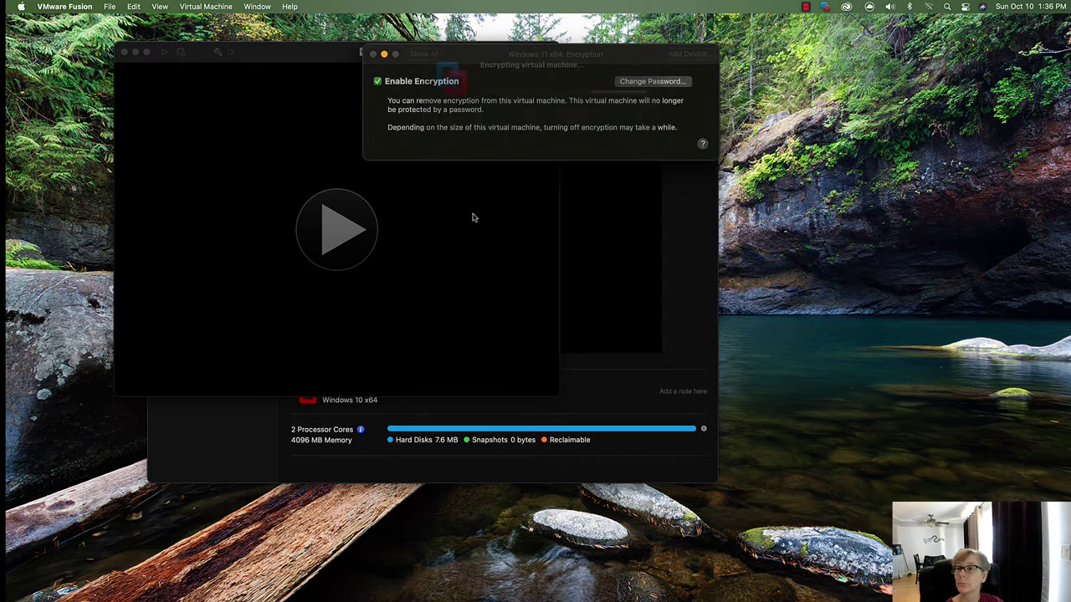
pyautogui.click(516, 179)
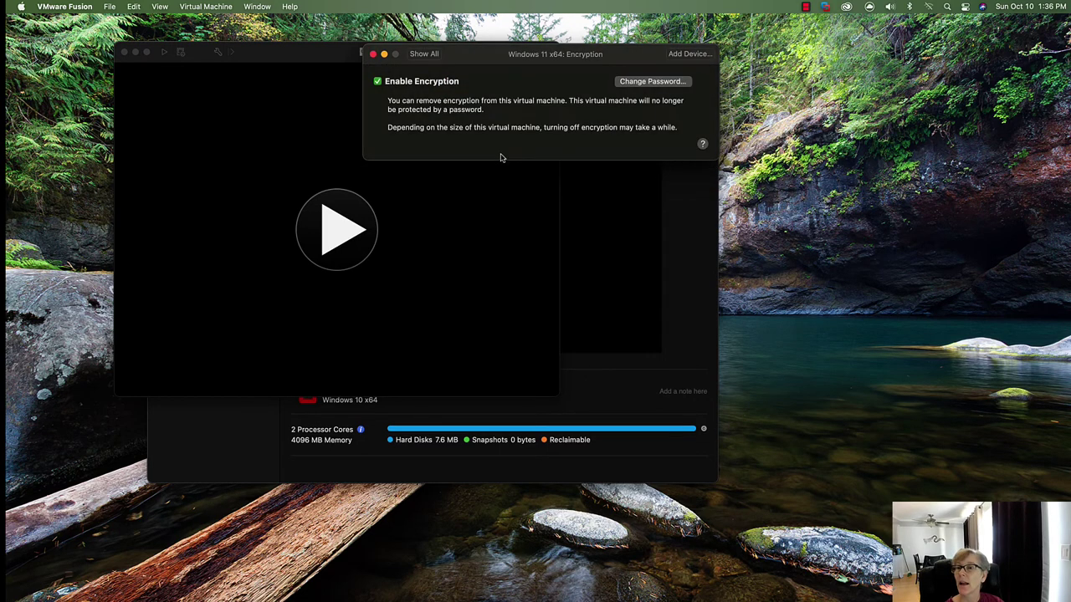
# Step: Add a Trusted Platform Module device to the Windows 11 x64 VM and power it on
pyautogui.click(684, 53)
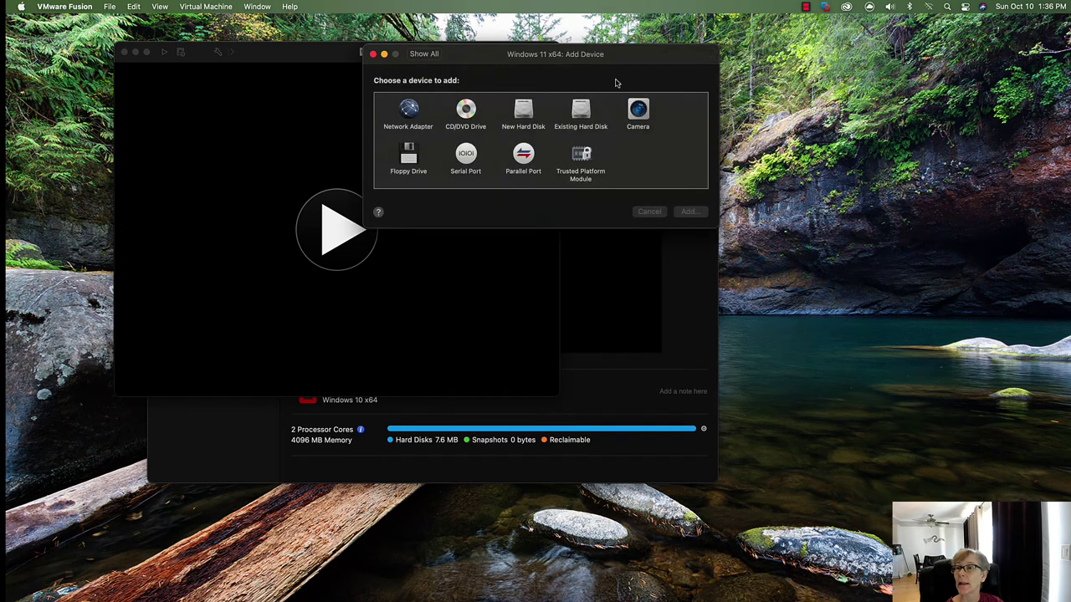
pyautogui.click(578, 165)
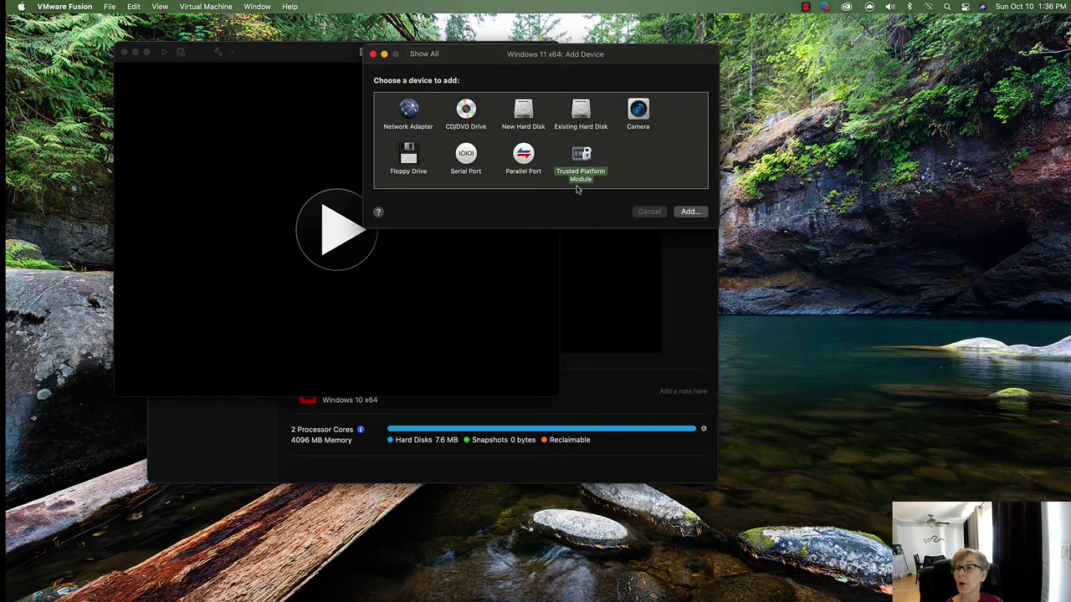
pyautogui.click(686, 213)
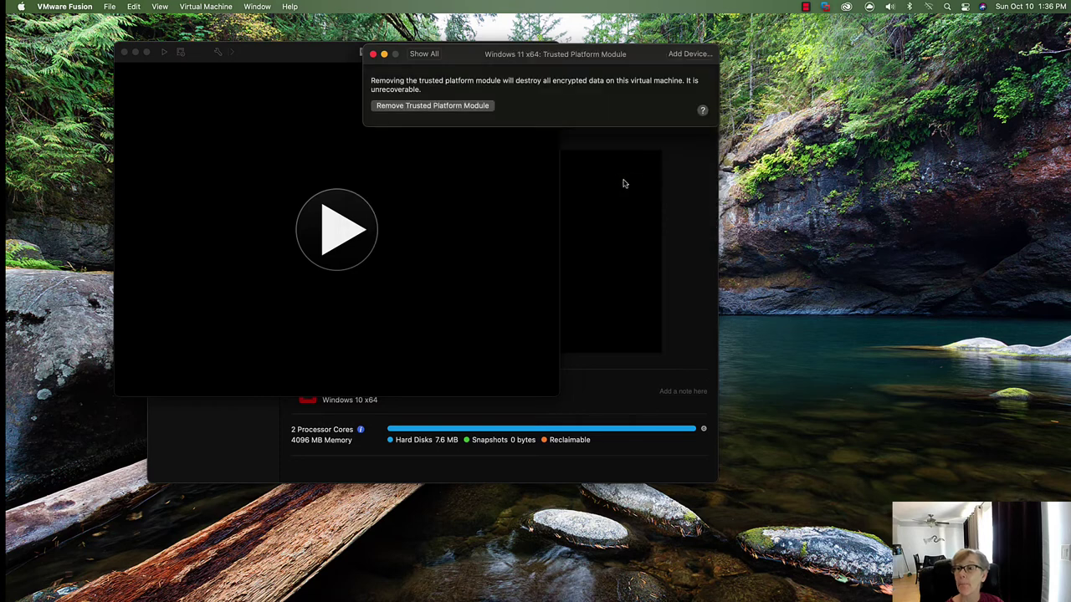
pyautogui.click(423, 54)
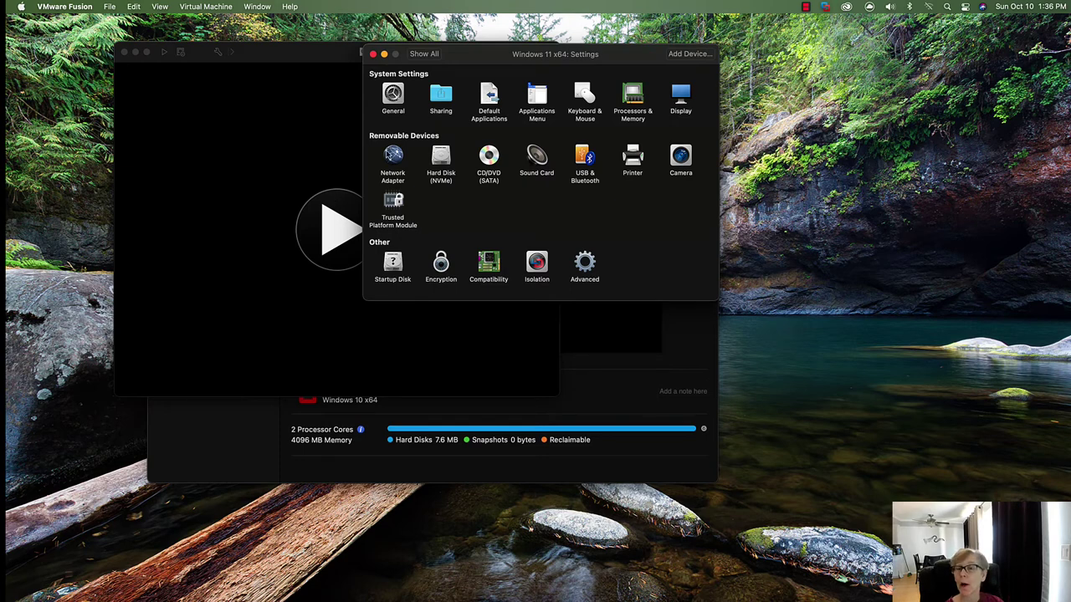
pyautogui.click(326, 228)
pyautogui.click(326, 228)
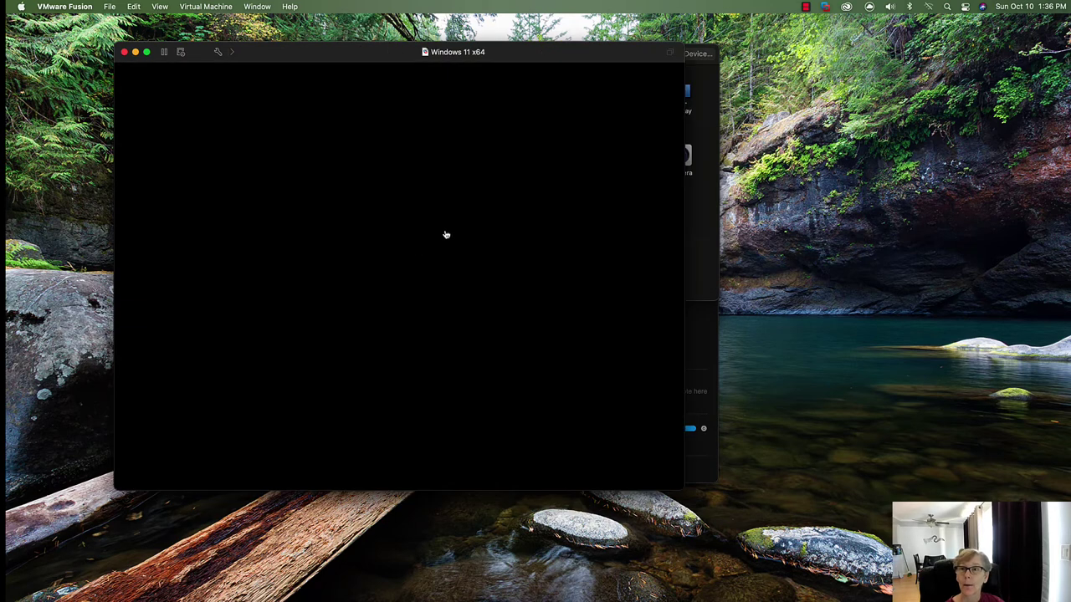
# Step: Boot from the Windows installer DVD, keep the default language settings, and choose Install now
pyautogui.click(404, 209)
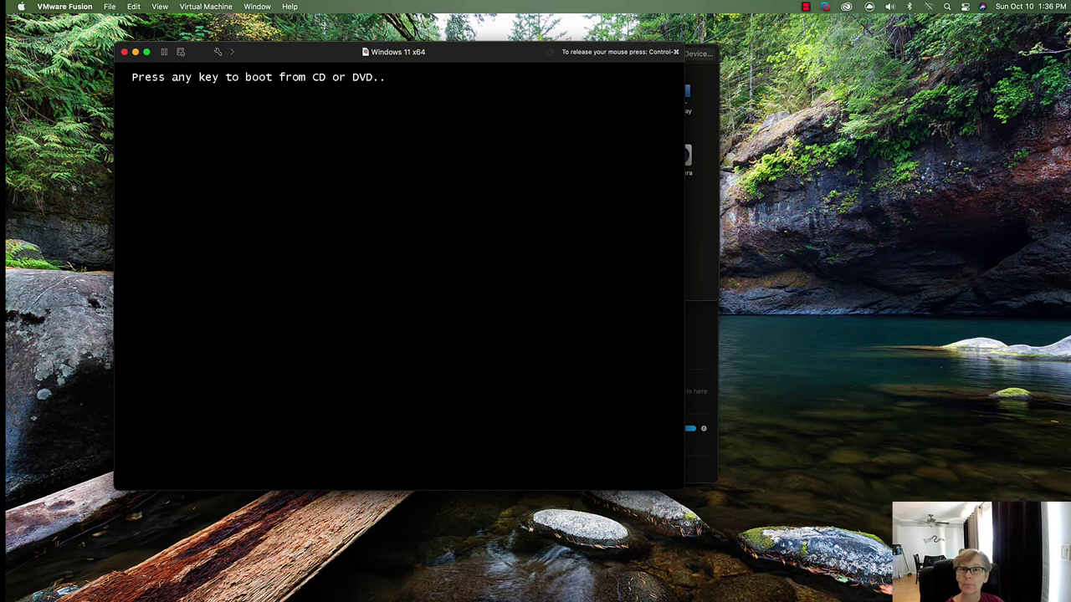
pyautogui.press('Return')
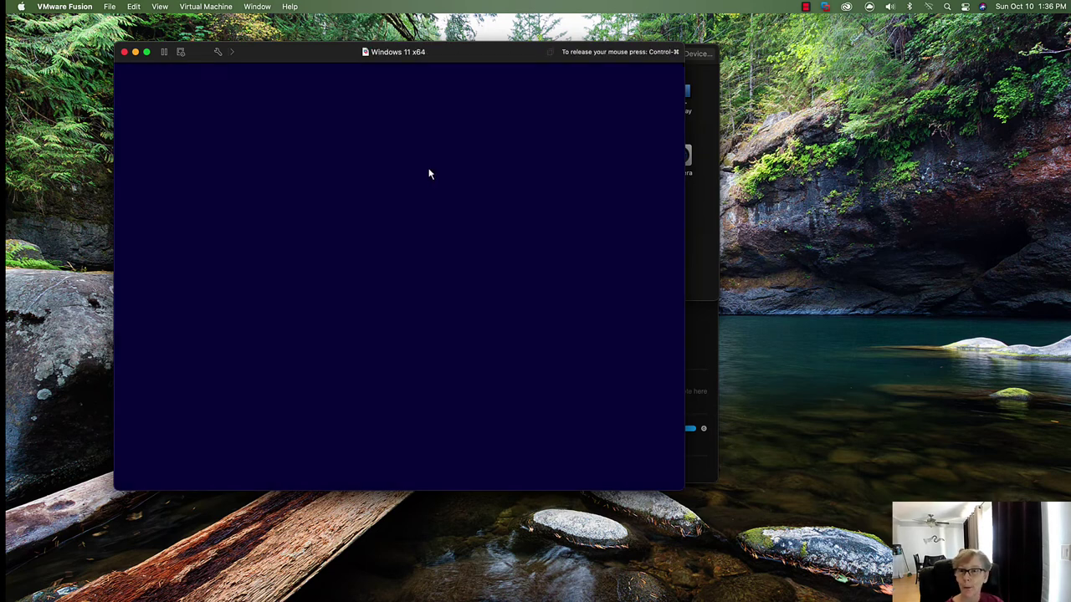
pyautogui.click(528, 371)
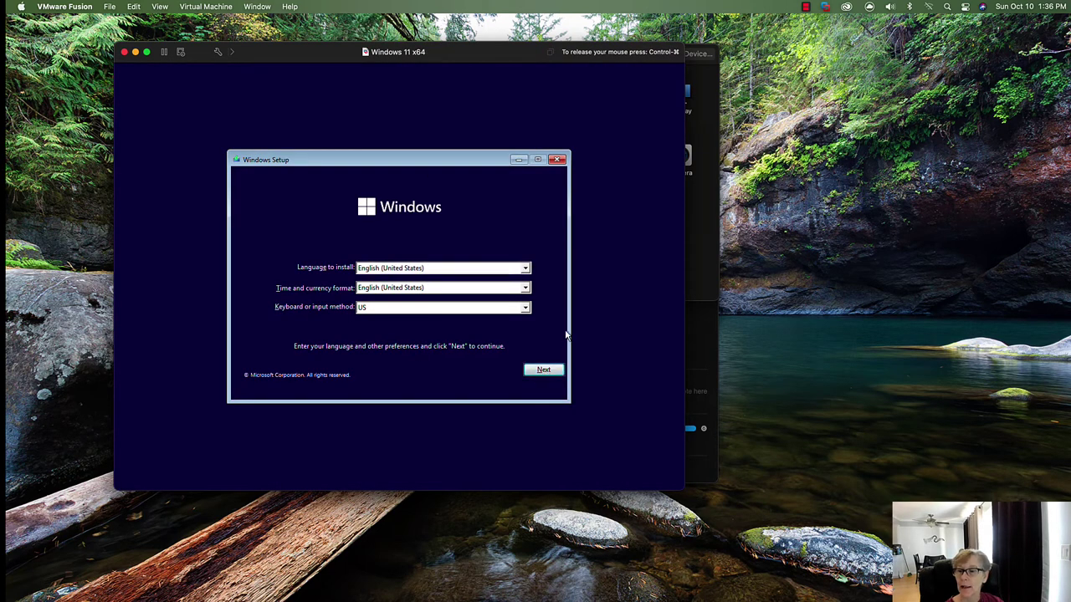
pyautogui.click(543, 370)
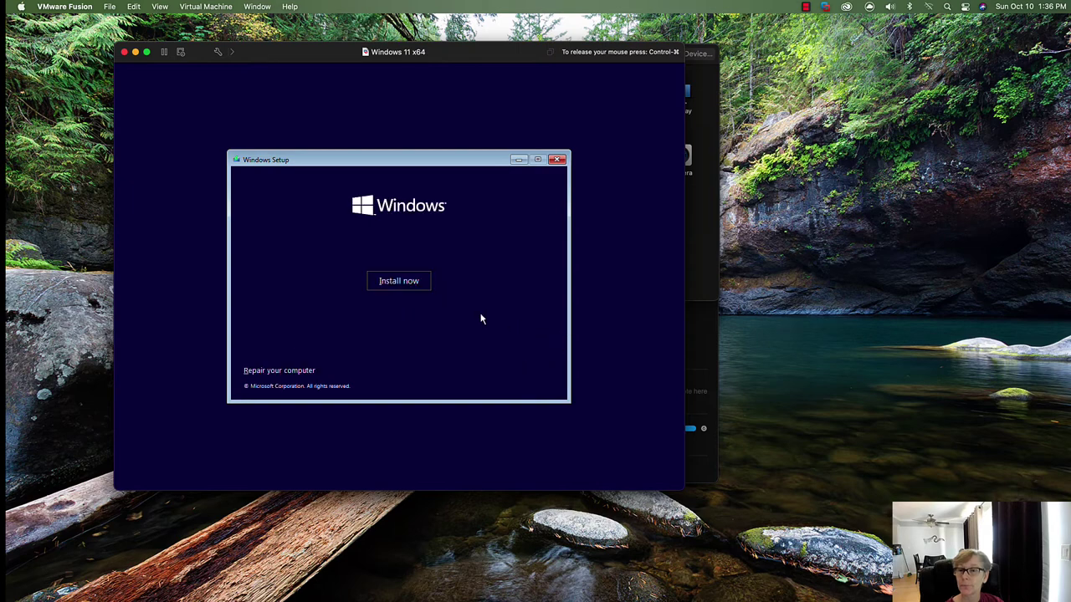
pyautogui.click(398, 280)
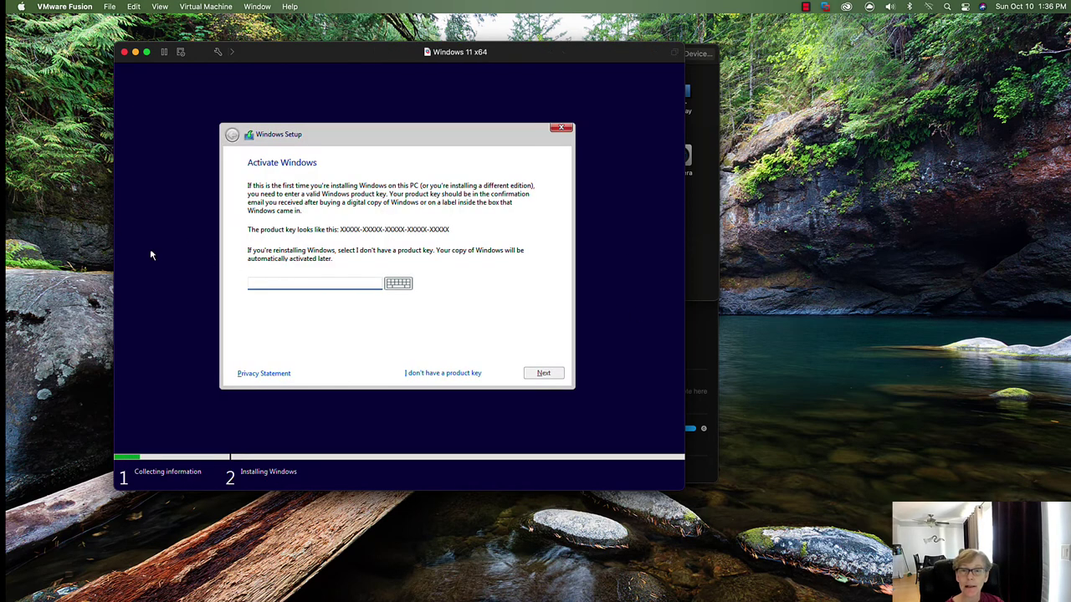
# Step: Skip the product key, accept the license terms, and Custom-install onto Drive 0 Unallocated Space
pyautogui.click(443, 373)
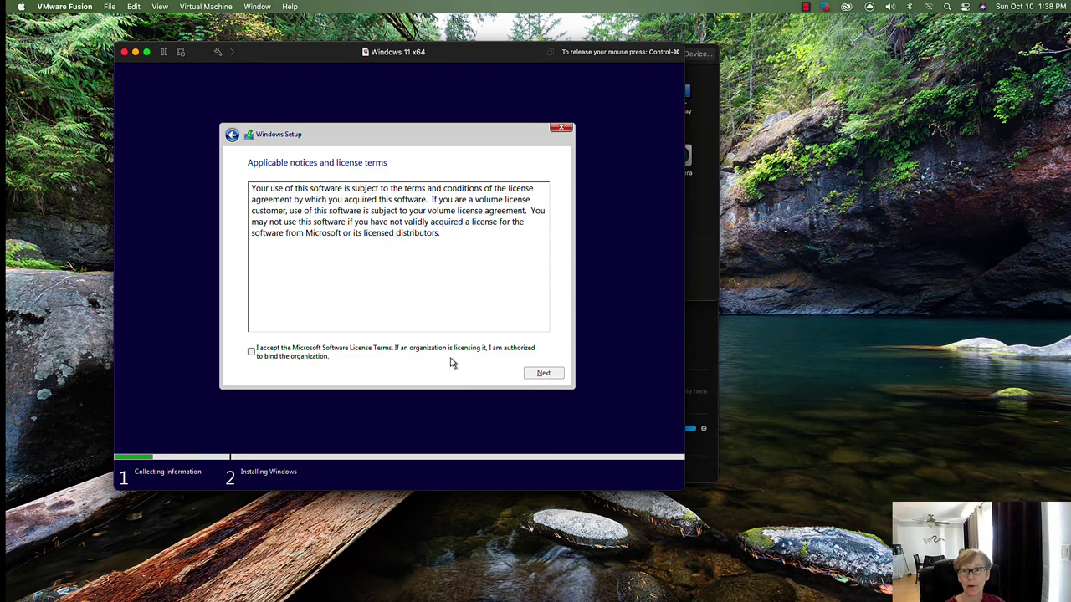
pyautogui.click(251, 352)
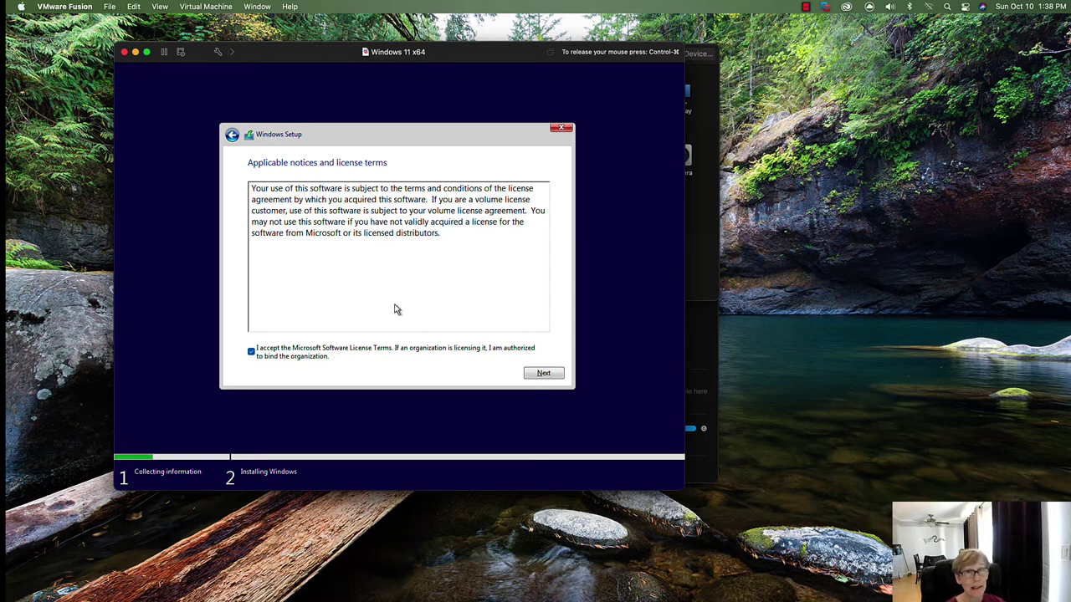
pyautogui.click(545, 373)
pyautogui.click(394, 249)
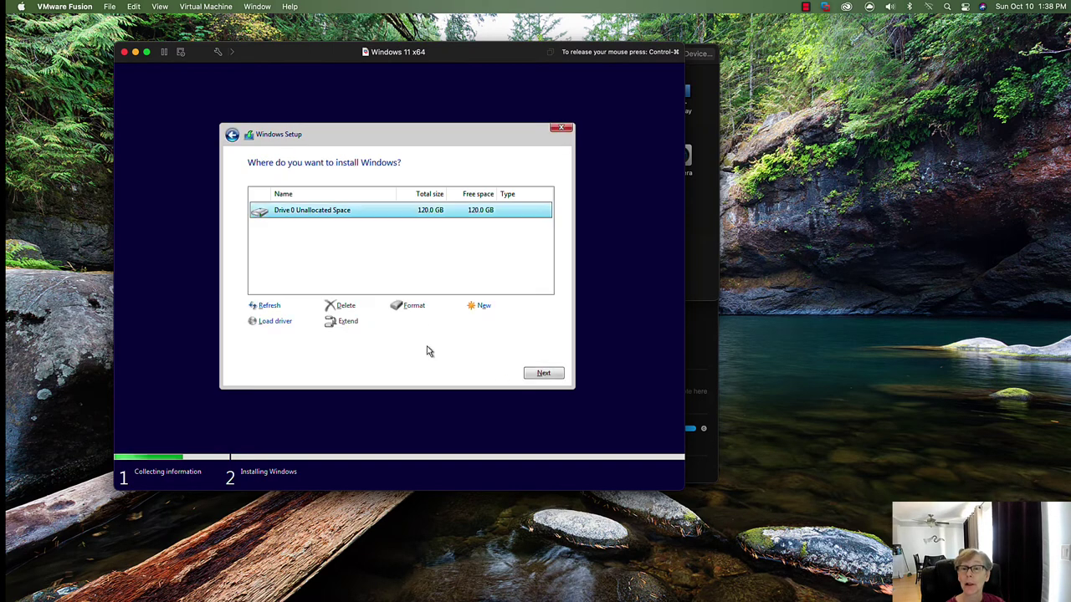
pyautogui.click(544, 374)
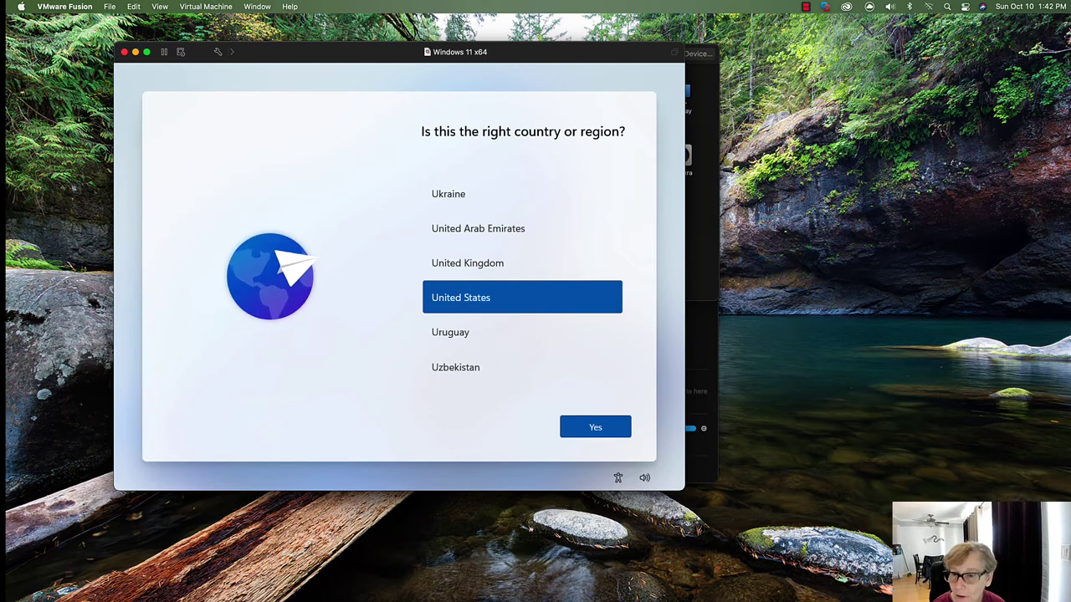
# Step: Confirm United States as the region and US as the keyboard, skipping a second layout
pyautogui.click(577, 429)
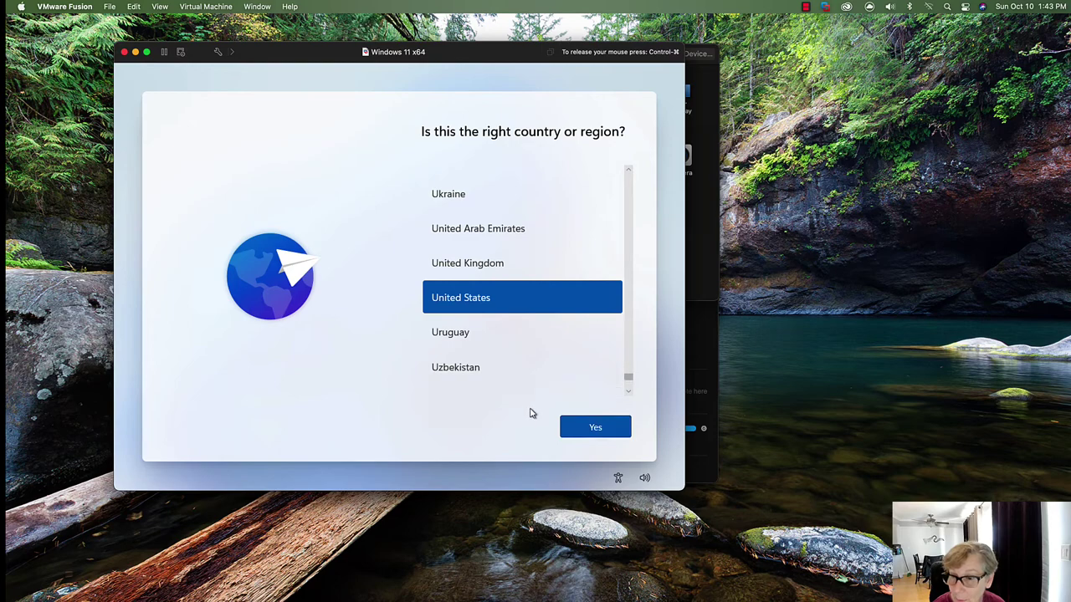
pyautogui.click(574, 427)
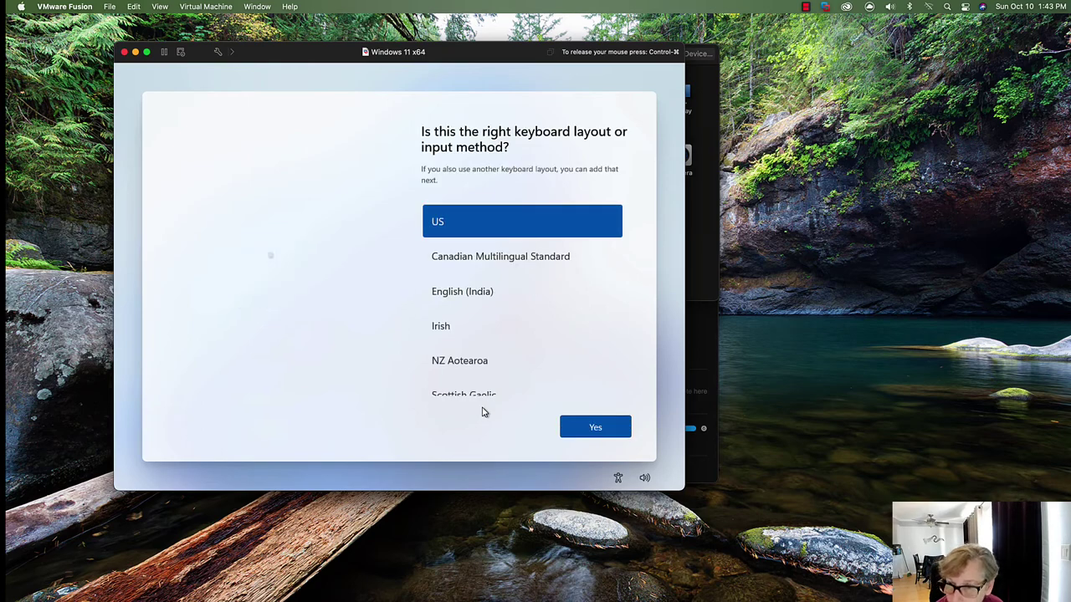
pyautogui.click(577, 422)
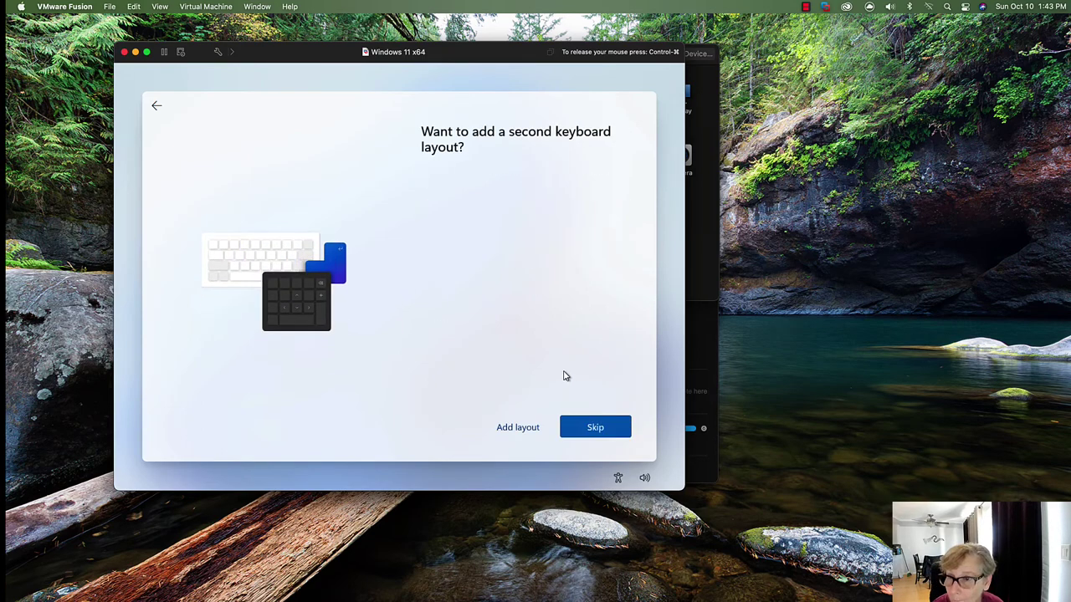
pyautogui.click(581, 427)
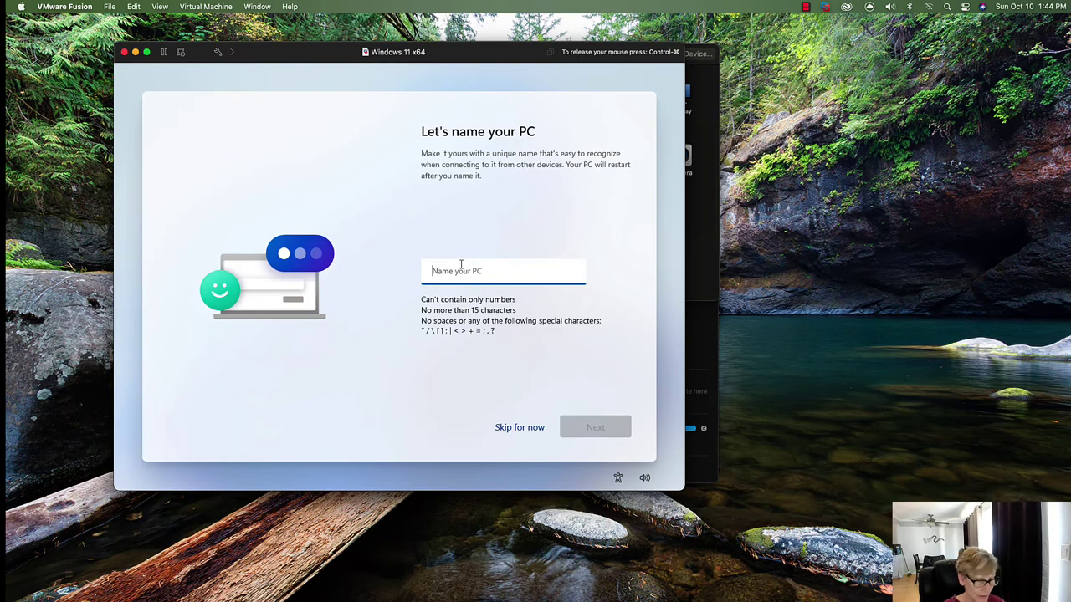
# Step: Name the PC WIN11, choose Set up for work or school, and bring up Sign-in options
pyautogui.write('WIN11')
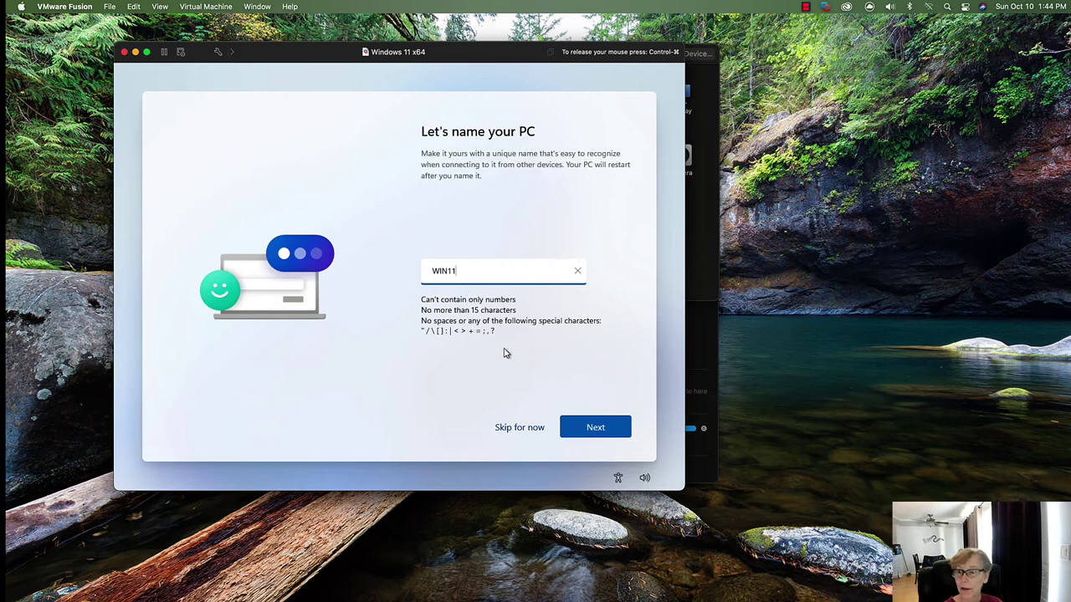
pyautogui.click(604, 432)
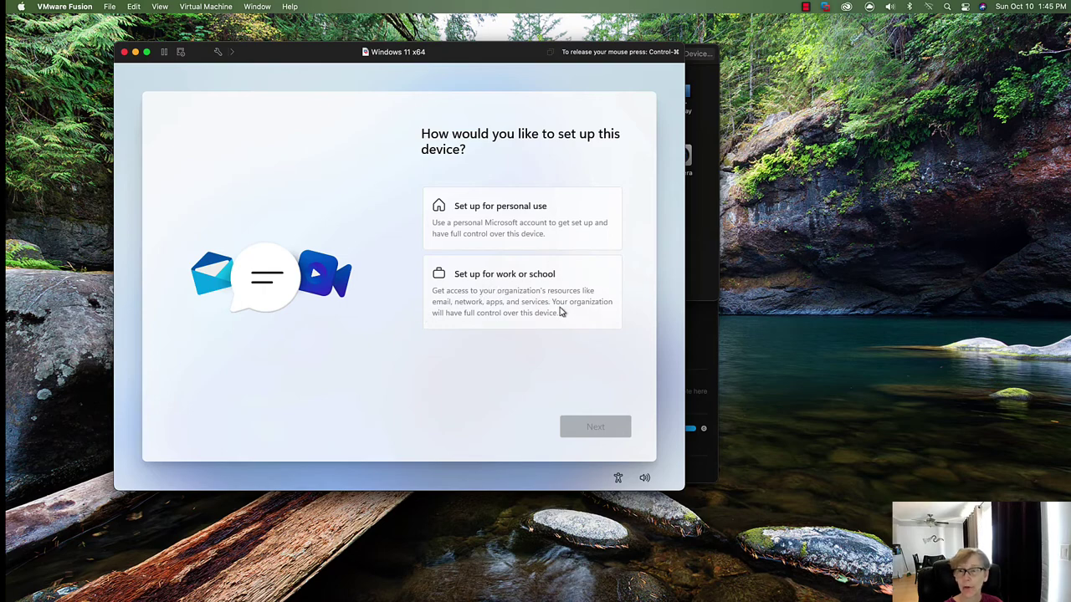
pyautogui.click(534, 295)
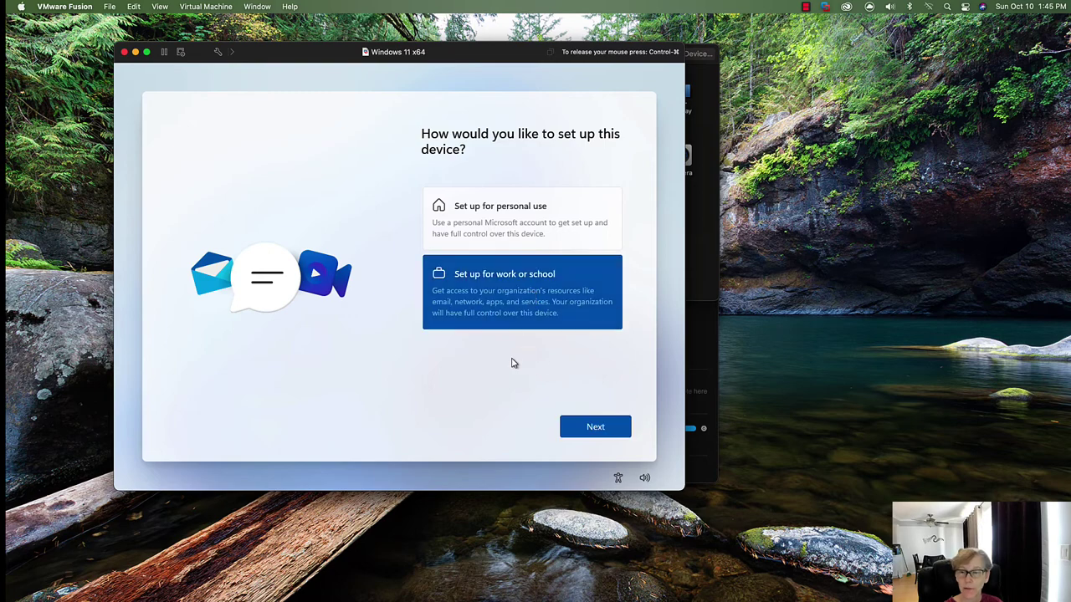
pyautogui.click(589, 427)
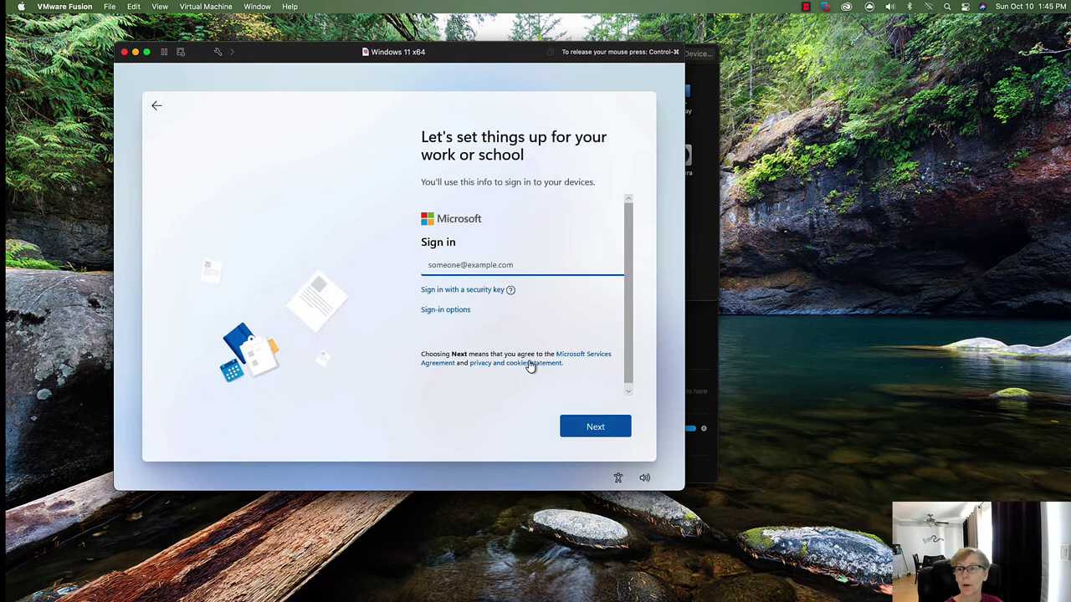
pyautogui.click(445, 308)
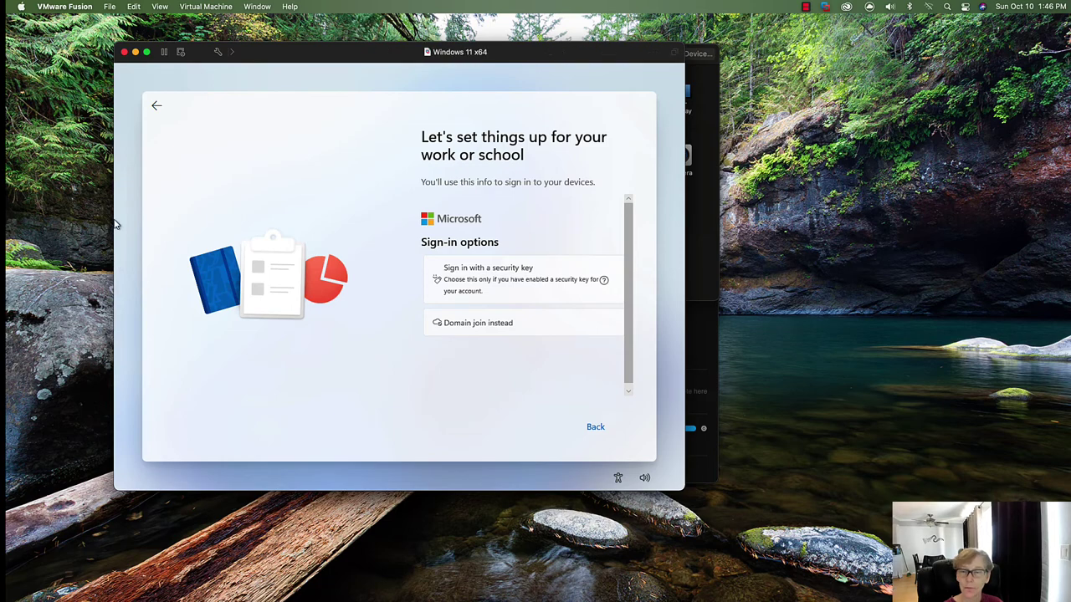
# Step: Choose Domain join instead and create a local account with a user name and password
pyautogui.click(502, 326)
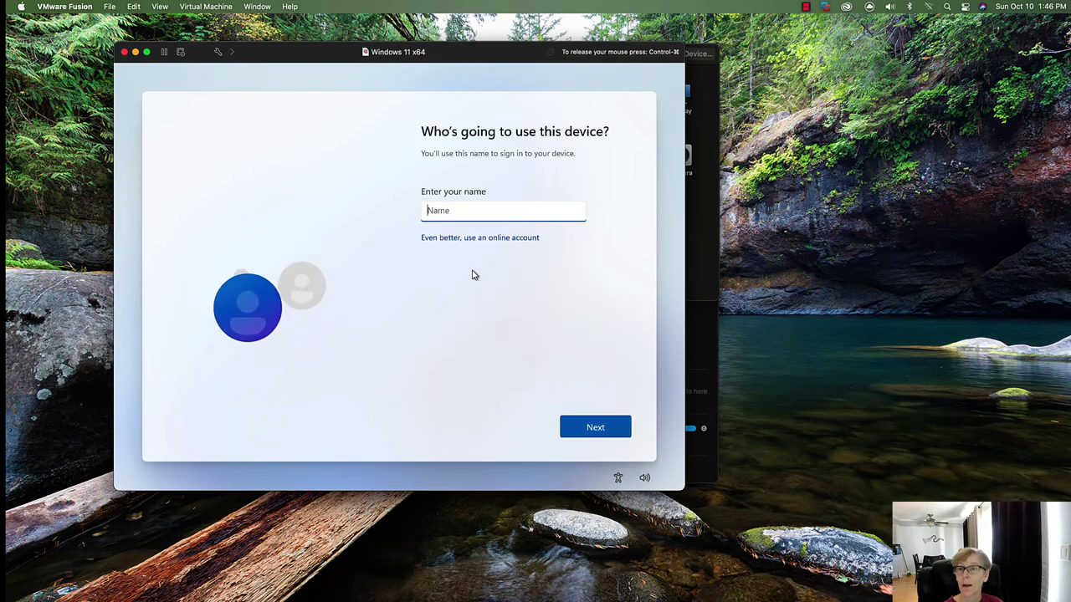
pyautogui.write('uni')
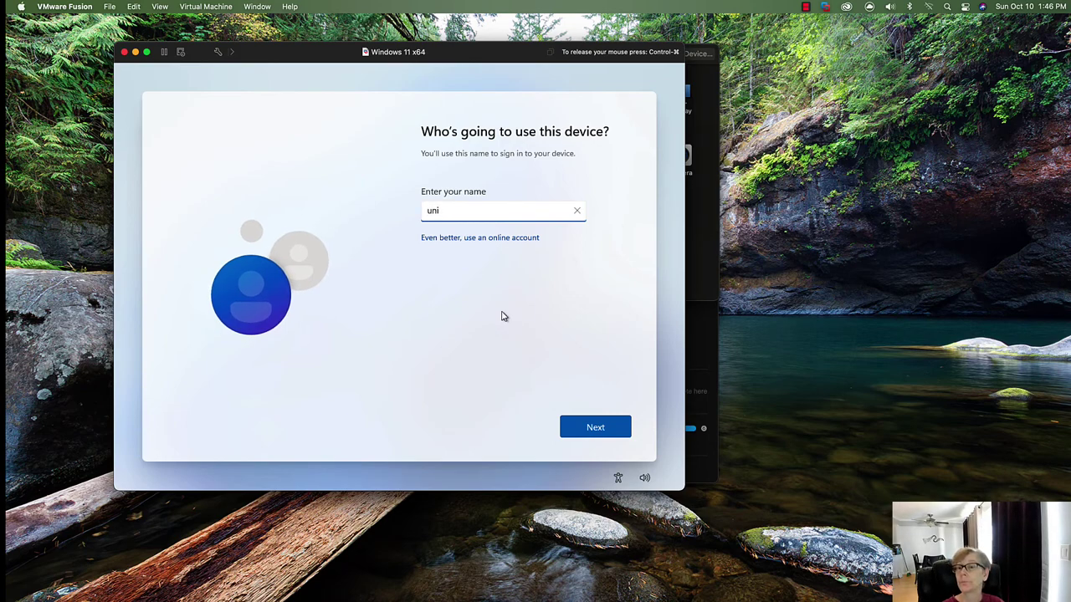
pyautogui.click(588, 429)
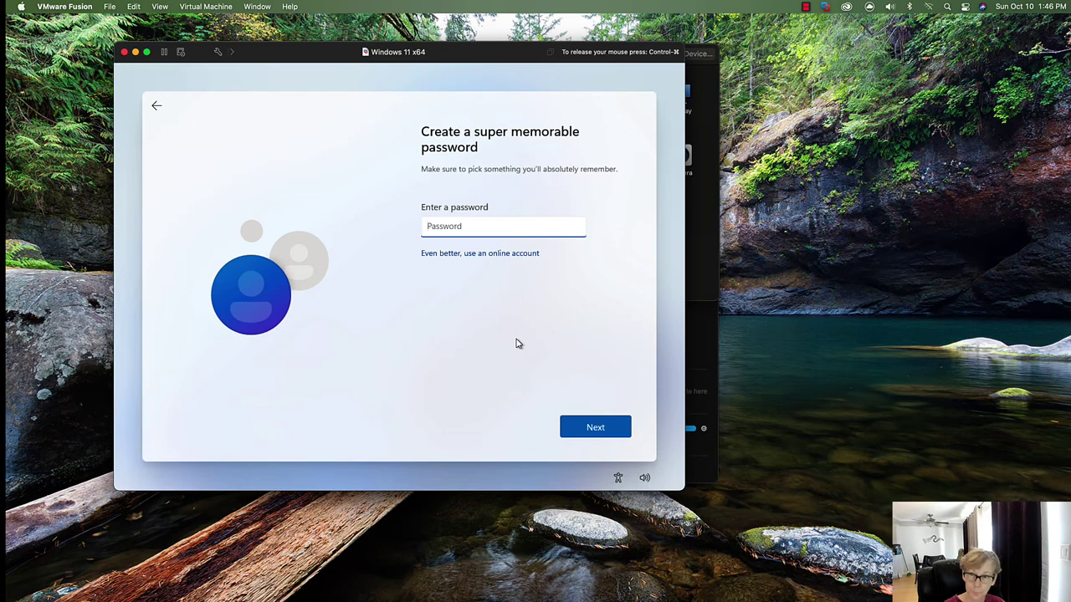
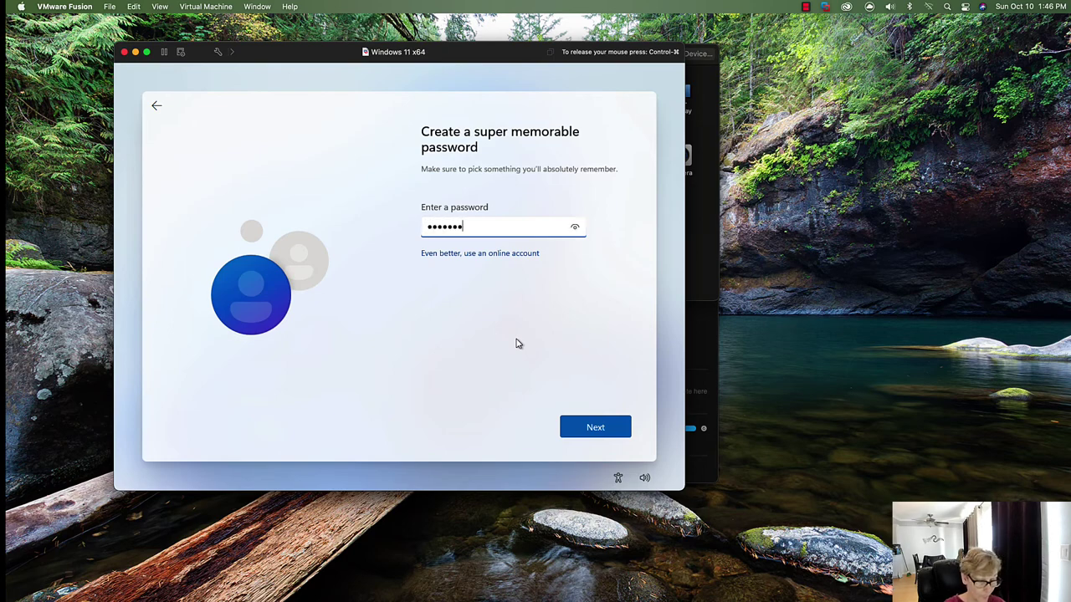
pyautogui.click(585, 428)
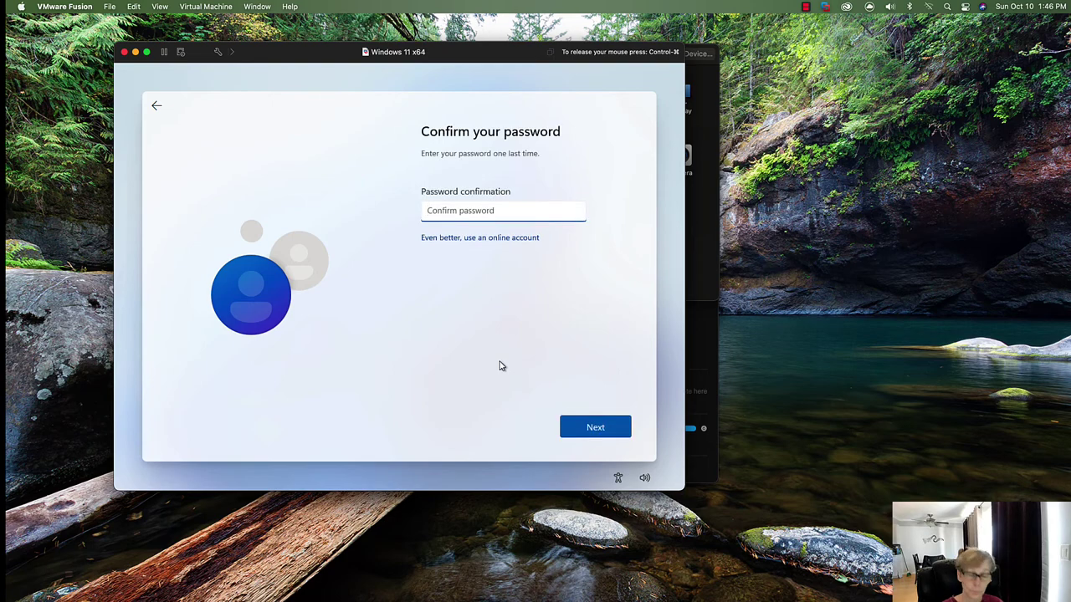
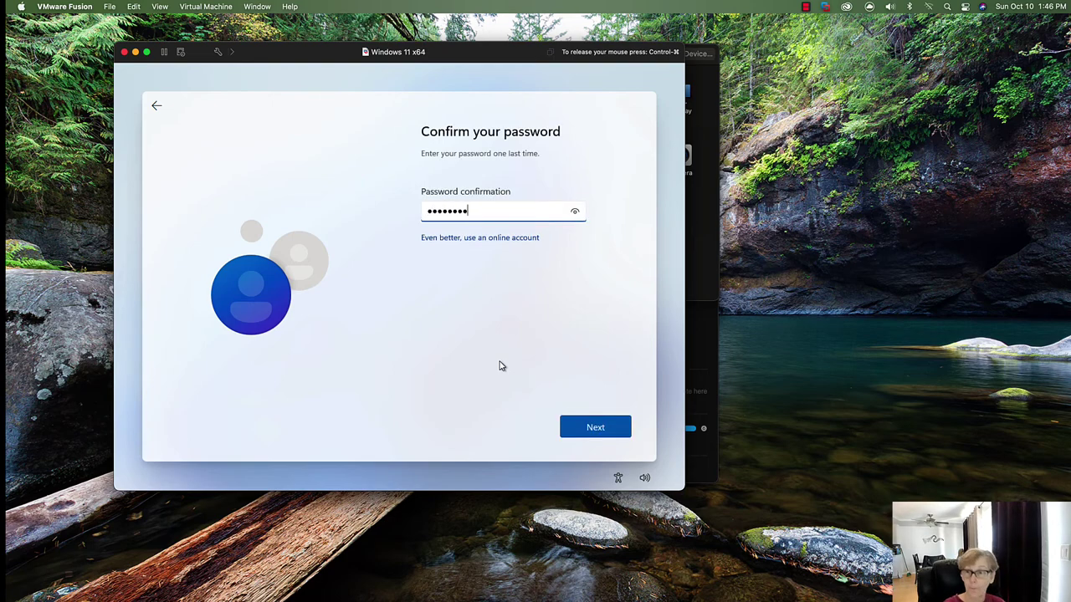
pyautogui.click(577, 430)
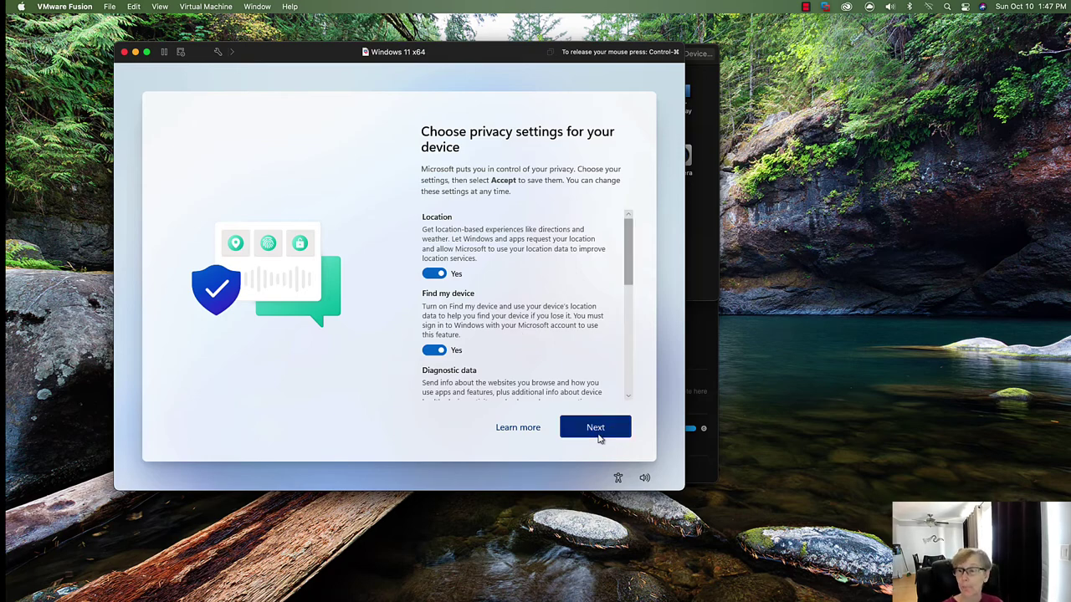
# Step: Leave every device privacy setting on Yes and accept them
pyautogui.scroll(-5, 575, 384)
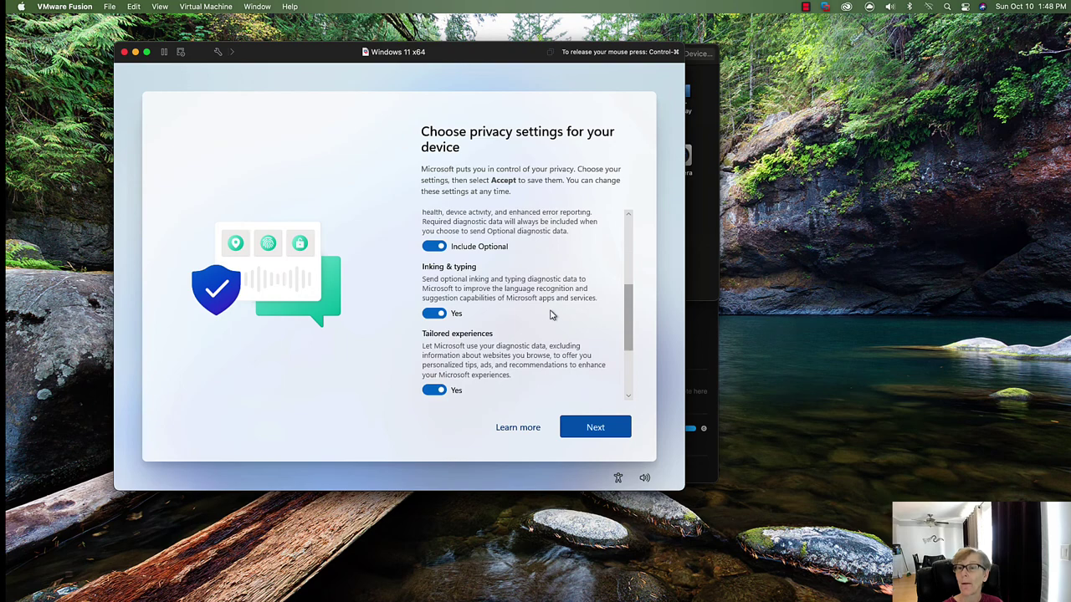
pyautogui.click(590, 426)
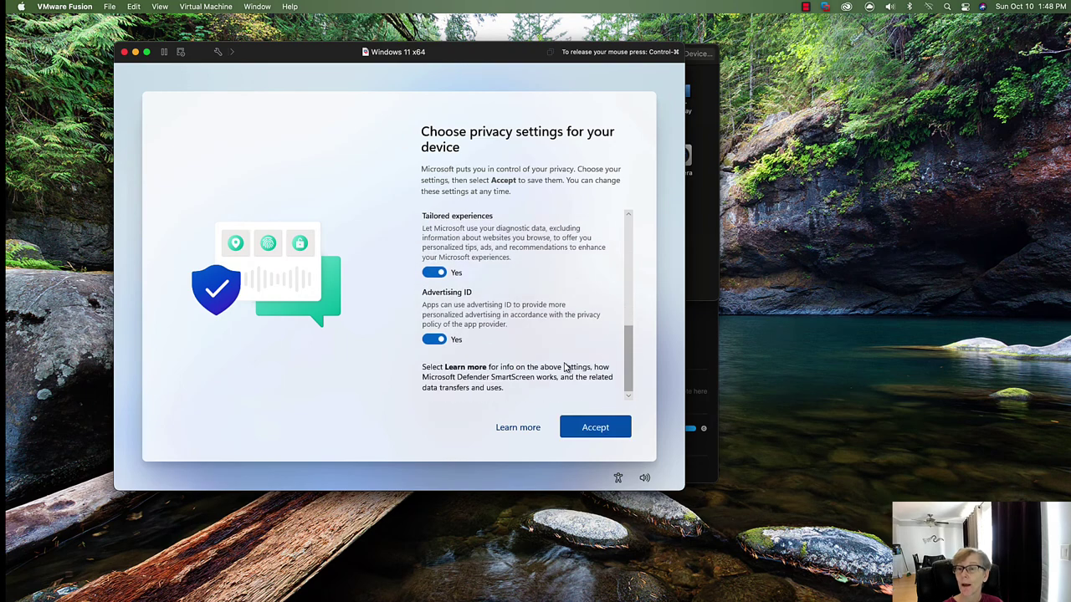
pyautogui.click(604, 434)
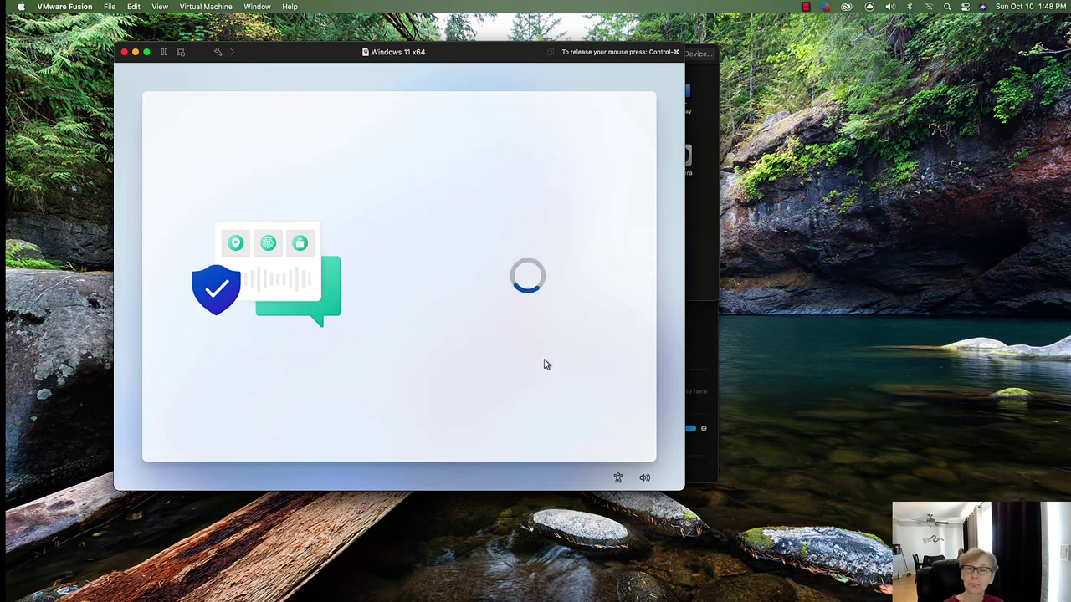
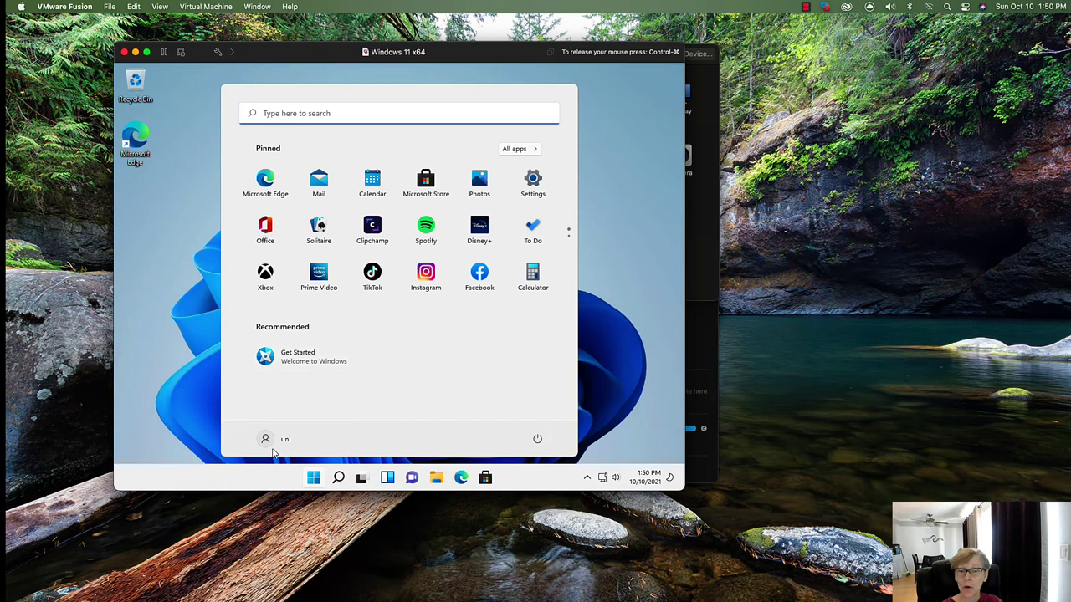
pyautogui.press('ctrl+super')
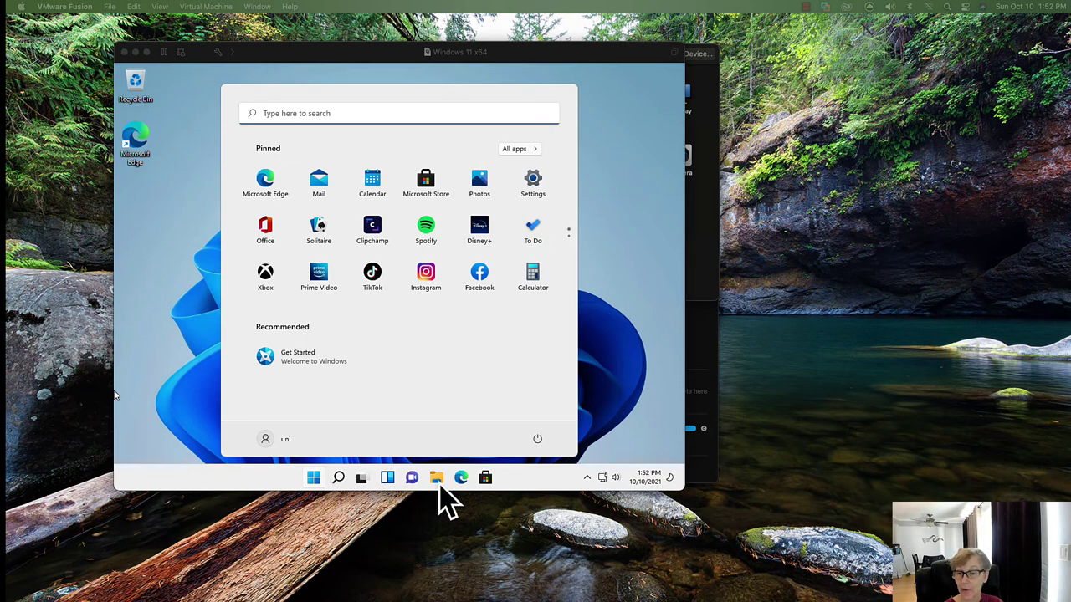
pyautogui.click(132, 483)
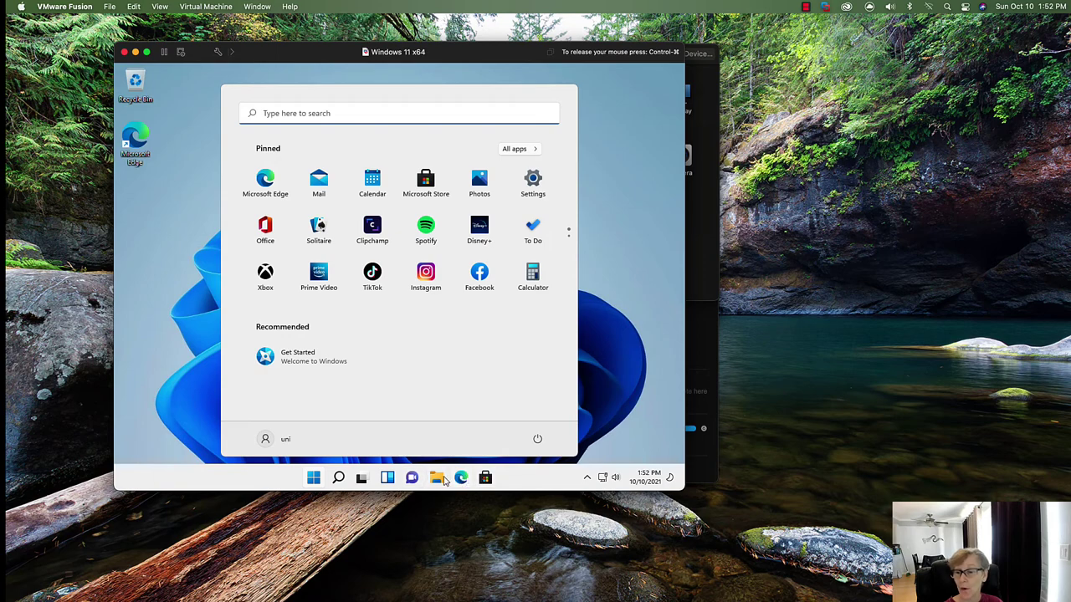
# Step: Try the Apps, Documents, Web and More search filters, then open File Explorer at Quick access
pyautogui.click(339, 478)
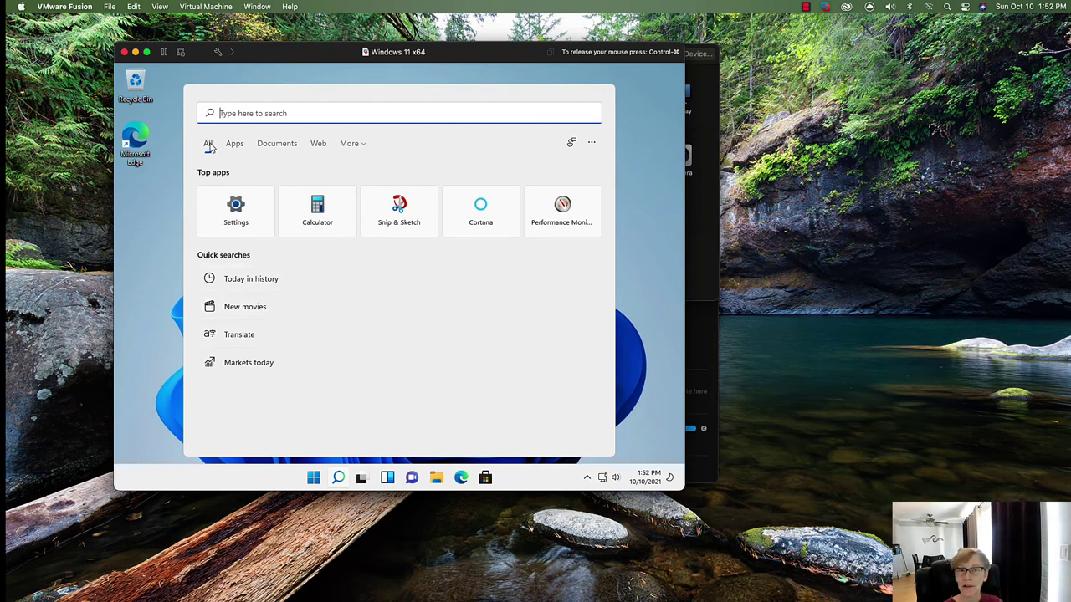
pyautogui.click(234, 143)
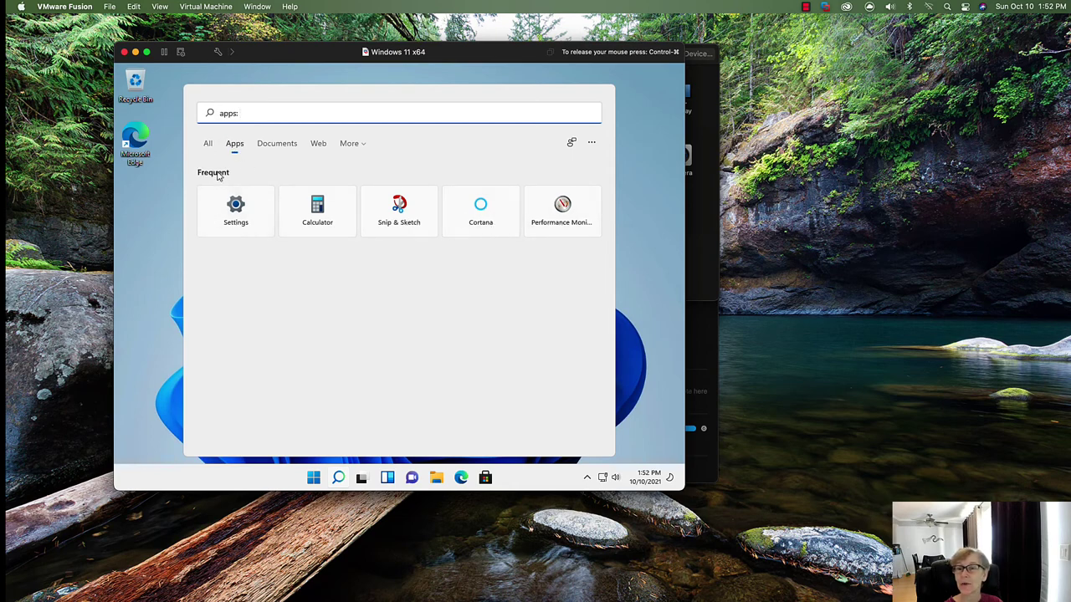
pyautogui.click(266, 145)
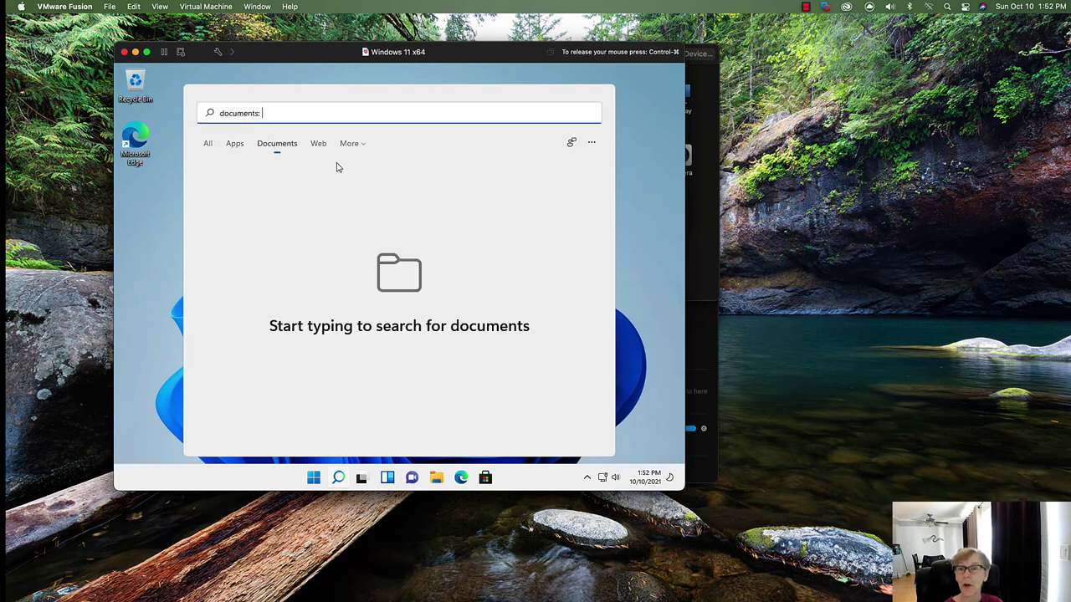
pyautogui.click(319, 144)
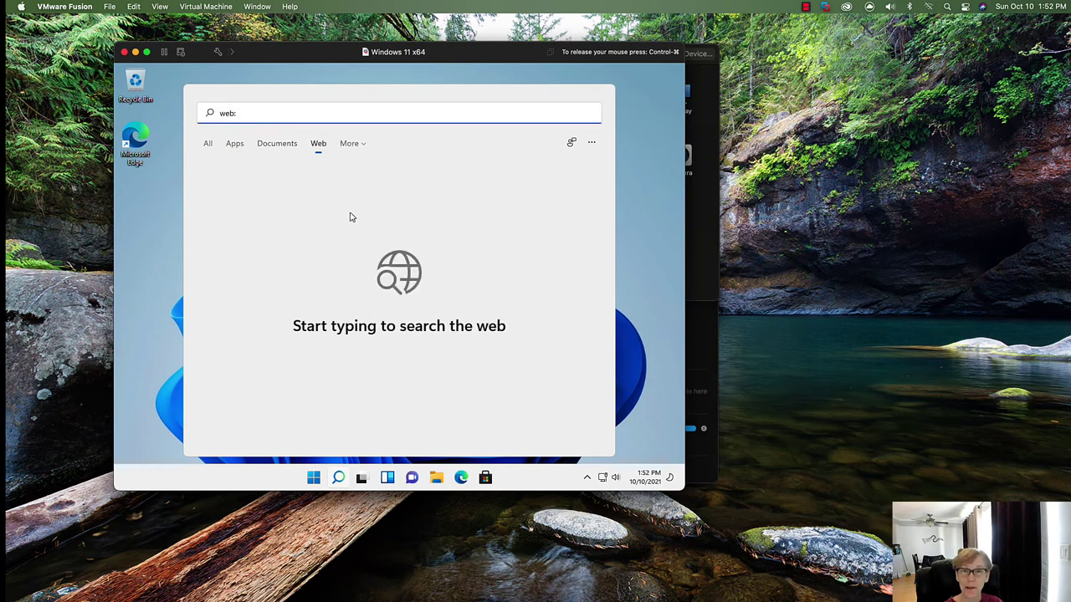
pyautogui.click(350, 144)
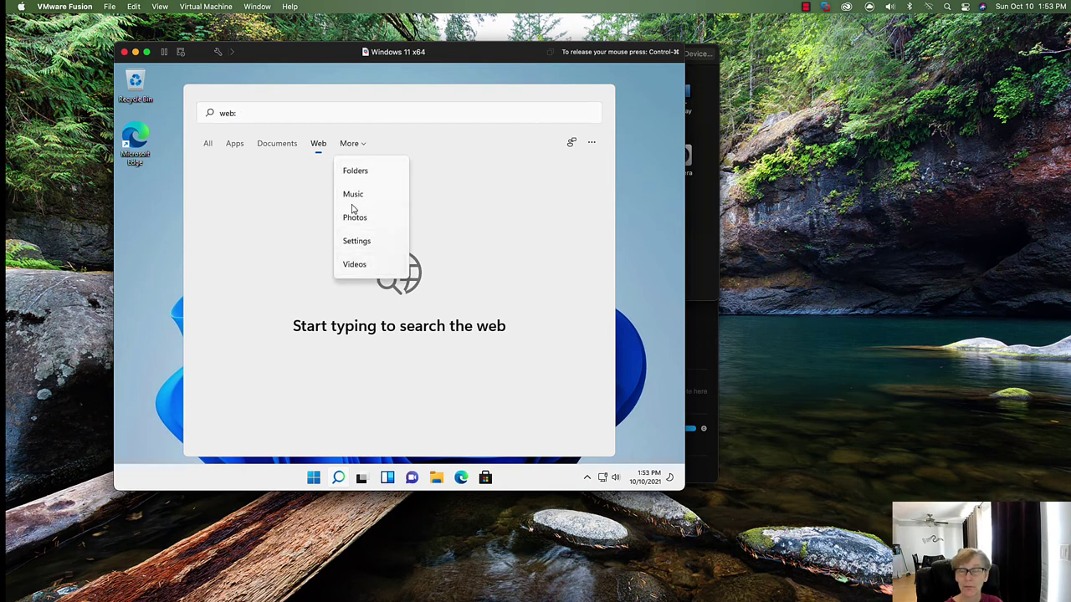
pyautogui.click(435, 482)
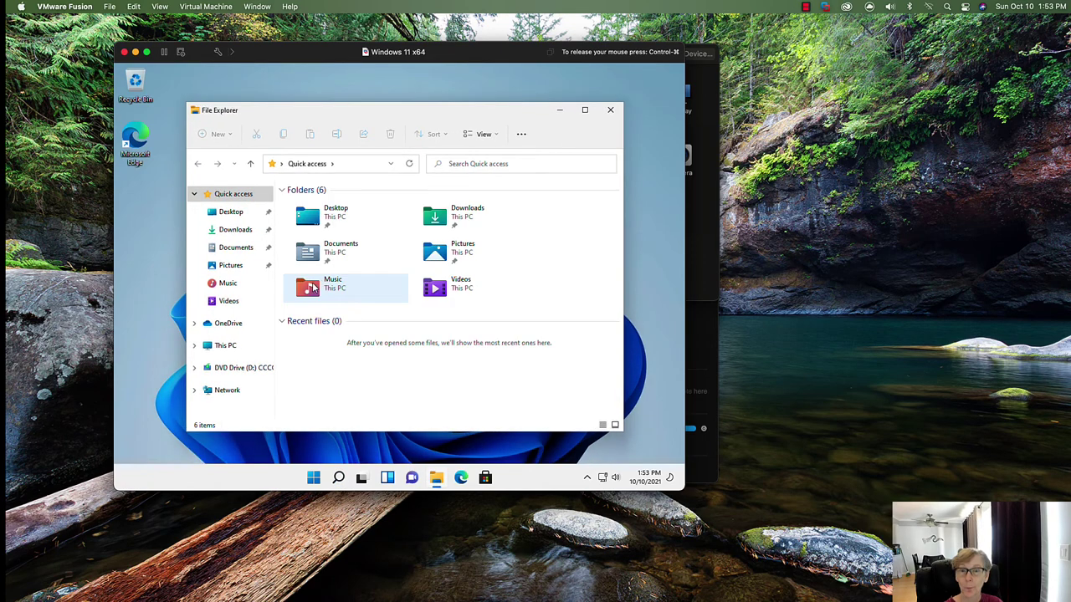
# Step: View This PC, dismiss the virtual machine settings window, and close File Explorer
pyautogui.click(233, 347)
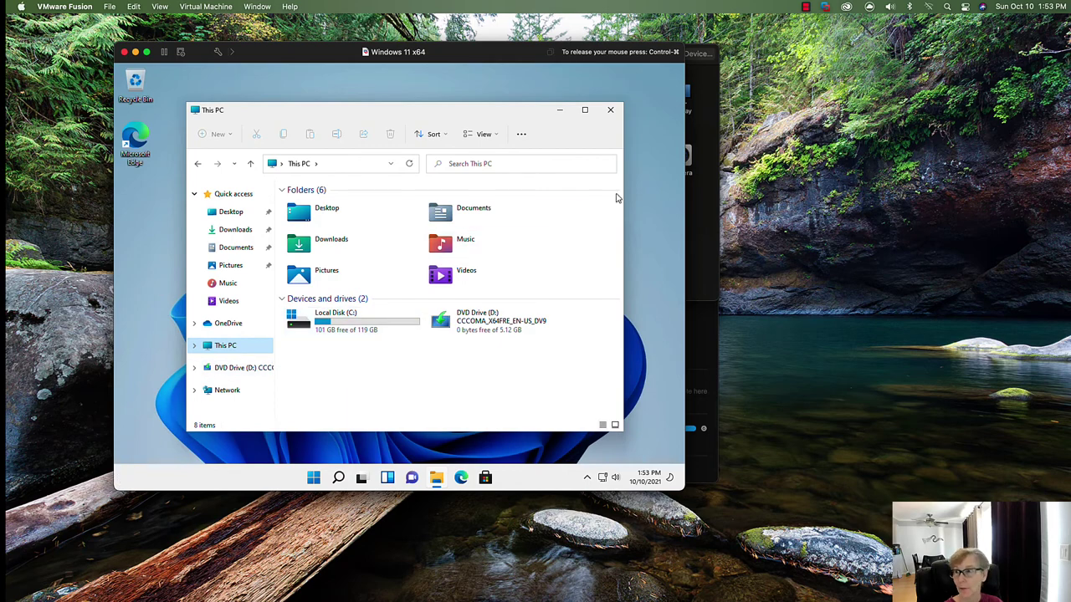
pyautogui.click(692, 173)
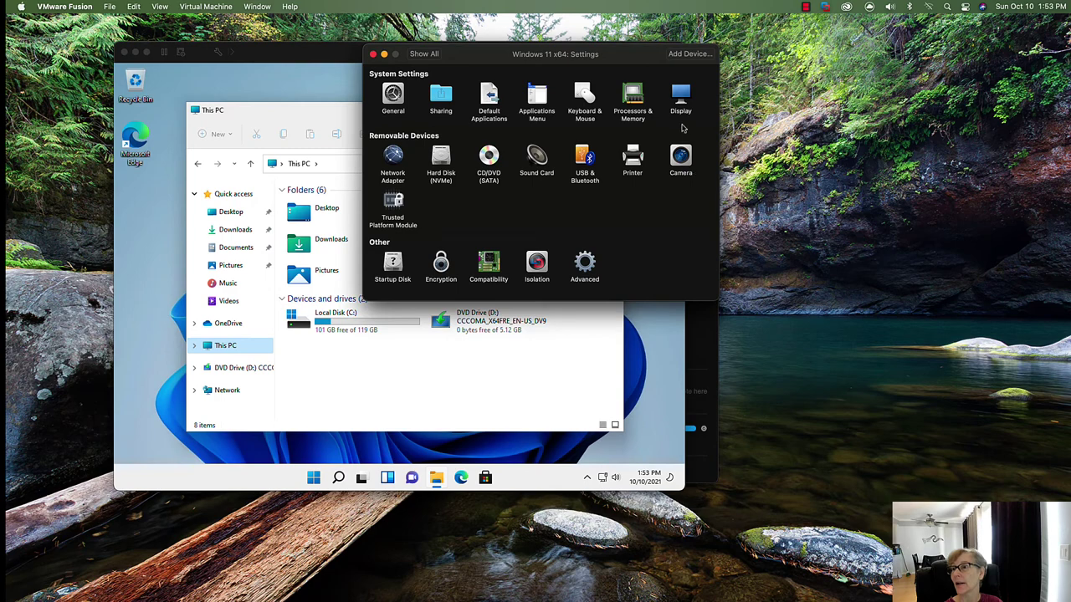
pyautogui.click(373, 53)
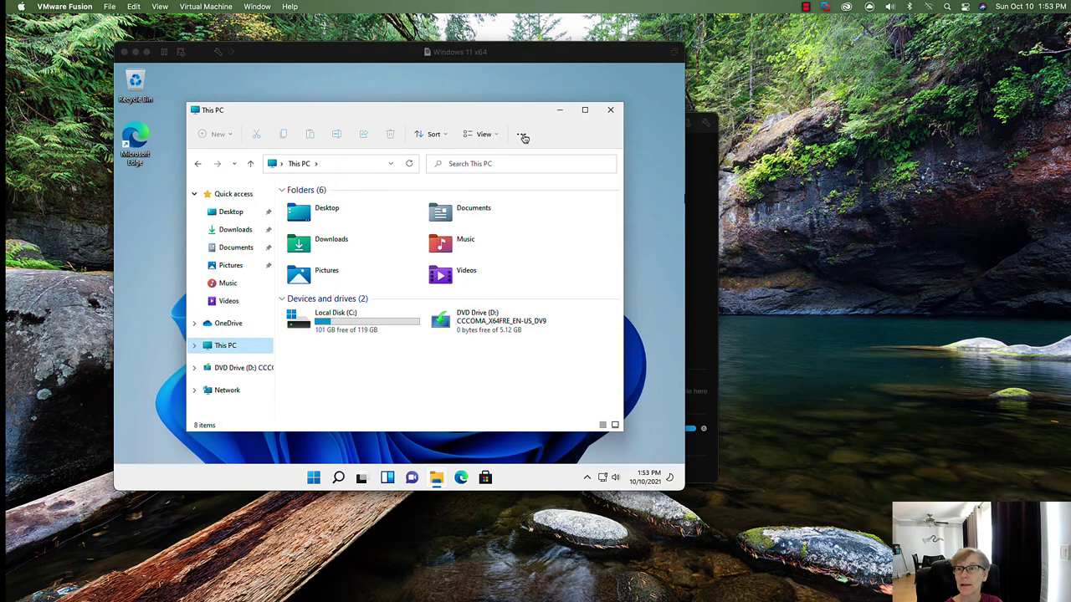
pyautogui.click(609, 109)
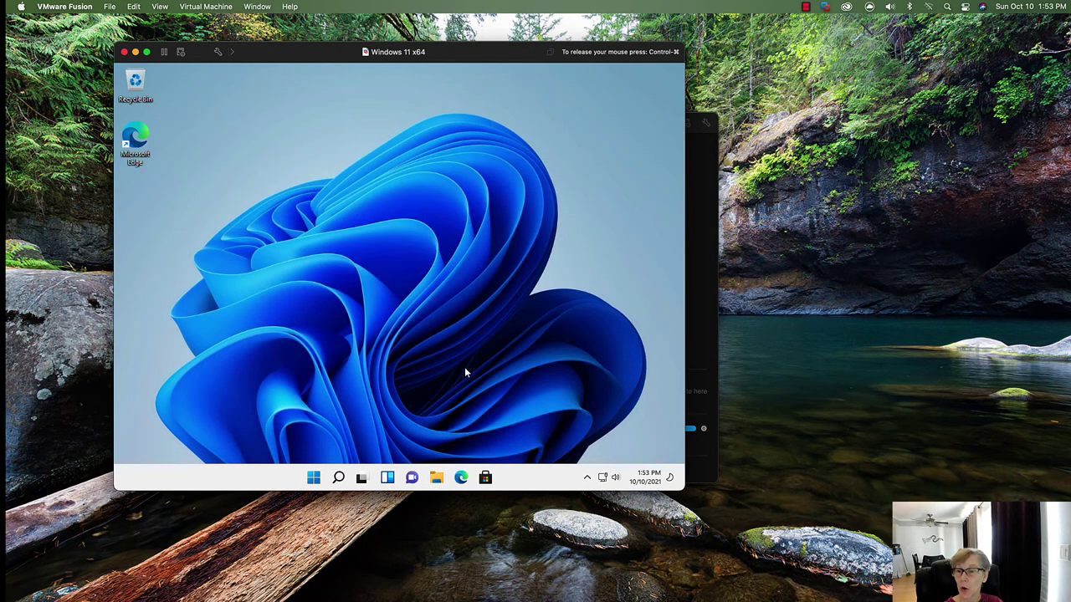
# Step: Open Windows Settings from the Widgets panel and look over the System page
pyautogui.click(389, 479)
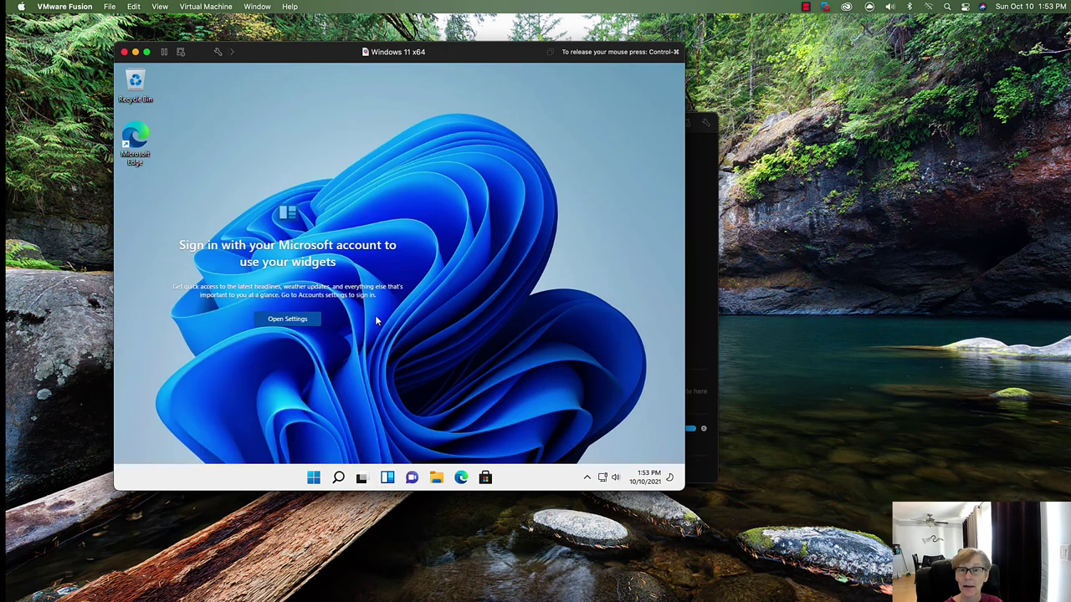
pyautogui.click(303, 323)
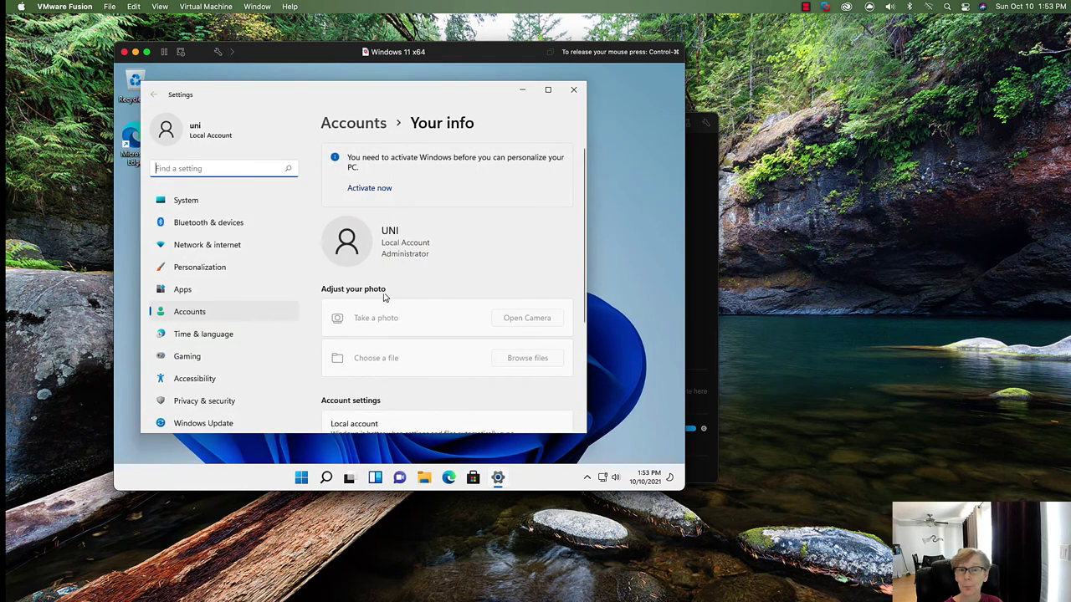
pyautogui.click(210, 204)
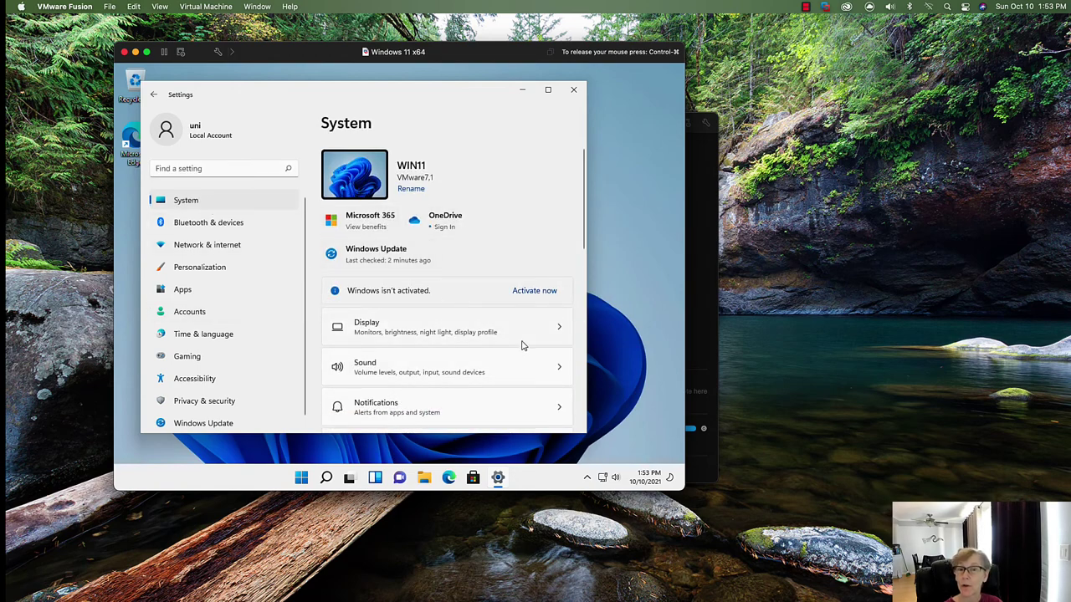
pyautogui.scroll(-1, 255, 351)
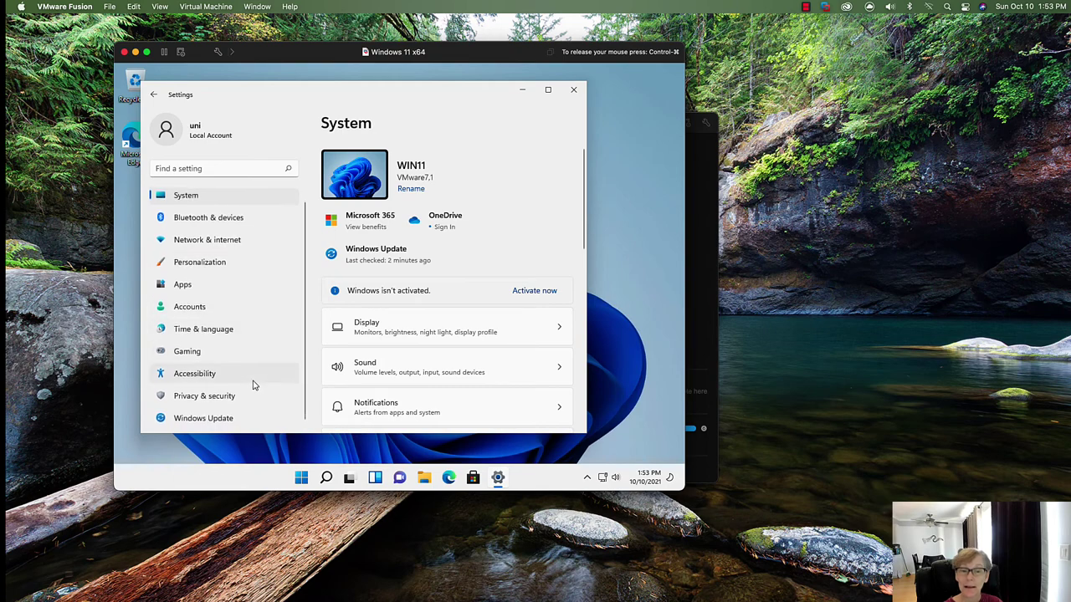
# Step: Browse the Privacy & security settings list
pyautogui.click(242, 398)
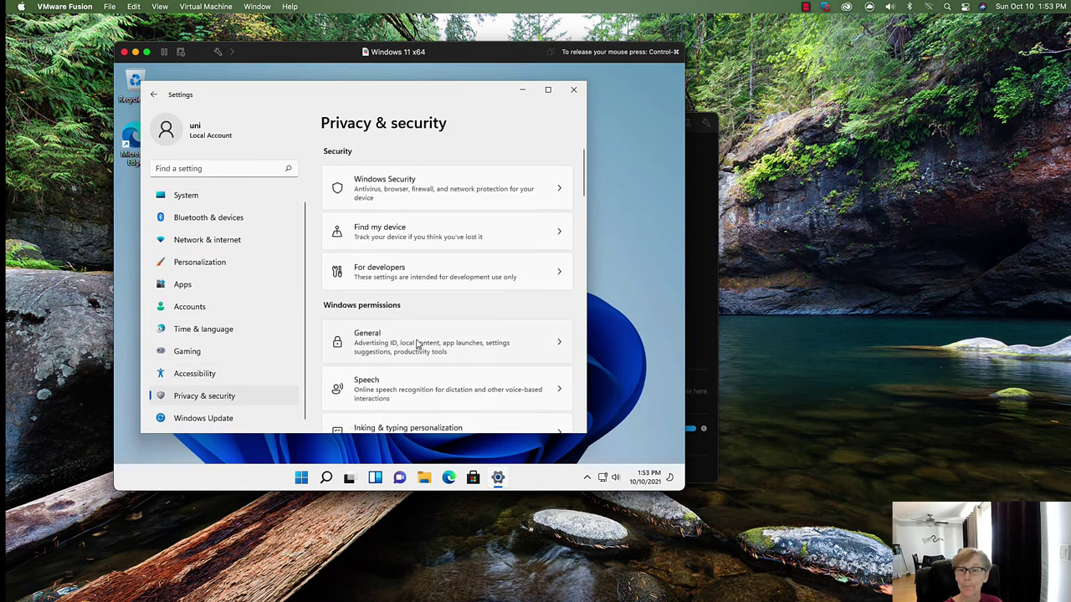
pyautogui.scroll(-5, 469, 325)
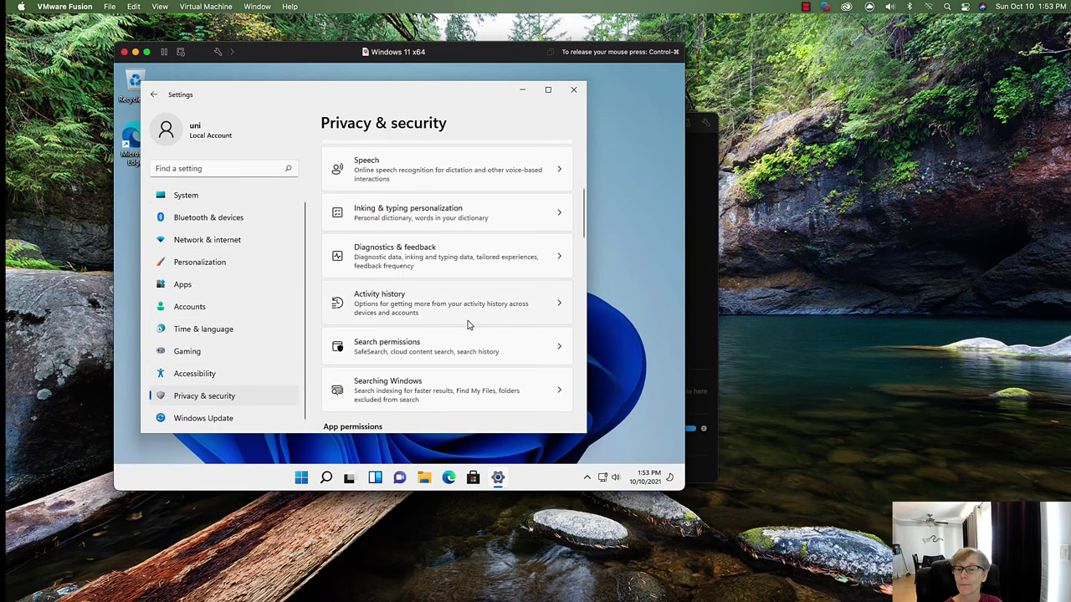
pyautogui.scroll(-15, 468, 325)
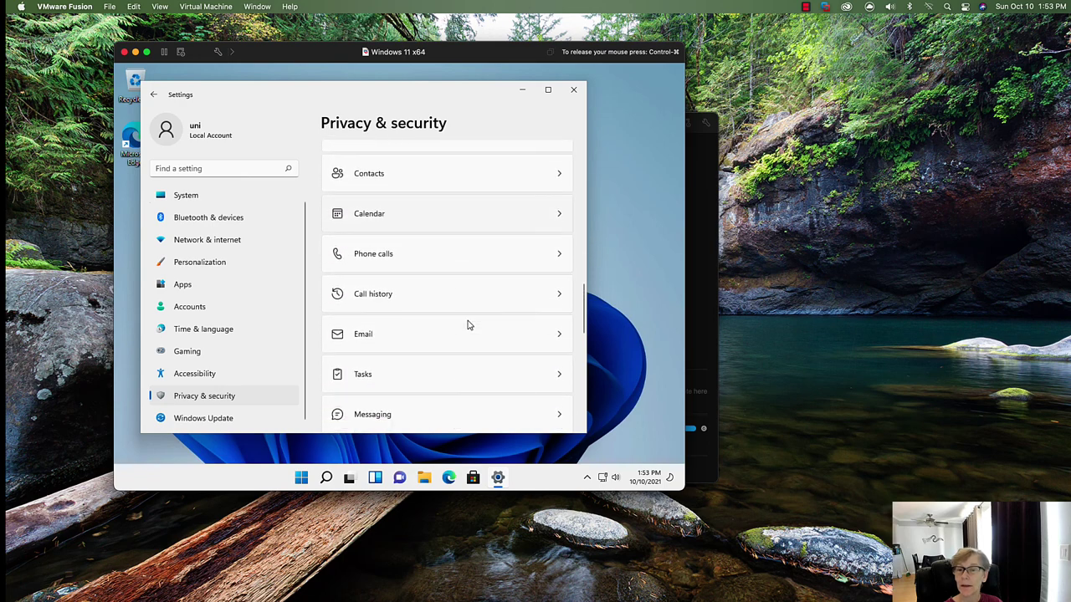
pyautogui.scroll(-12, 469, 325)
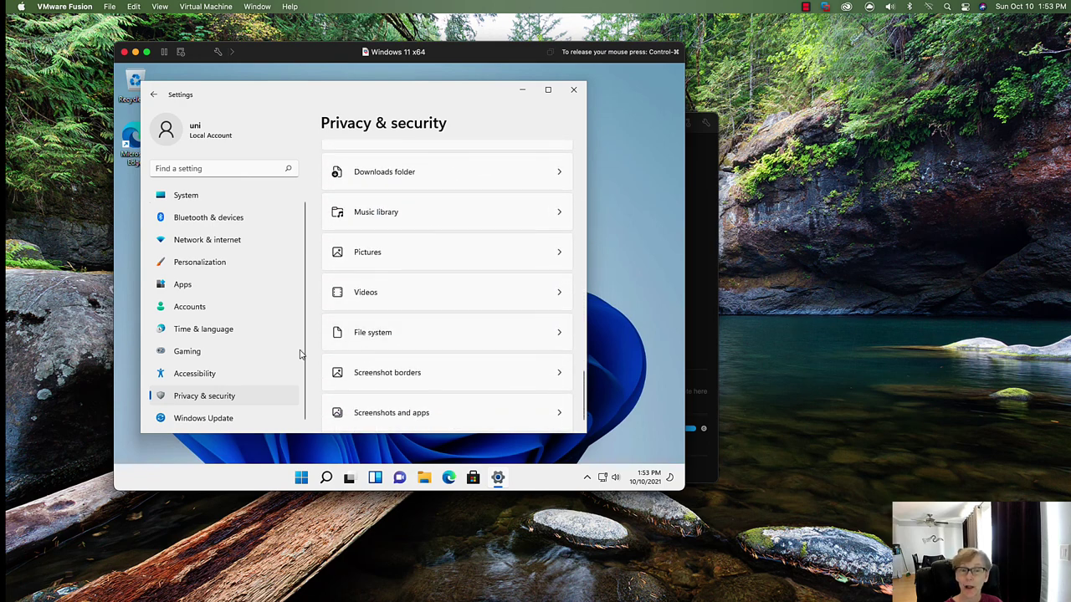
# Step: Look over the Accounts page, then return to Privacy & security and scroll its options
pyautogui.click(179, 309)
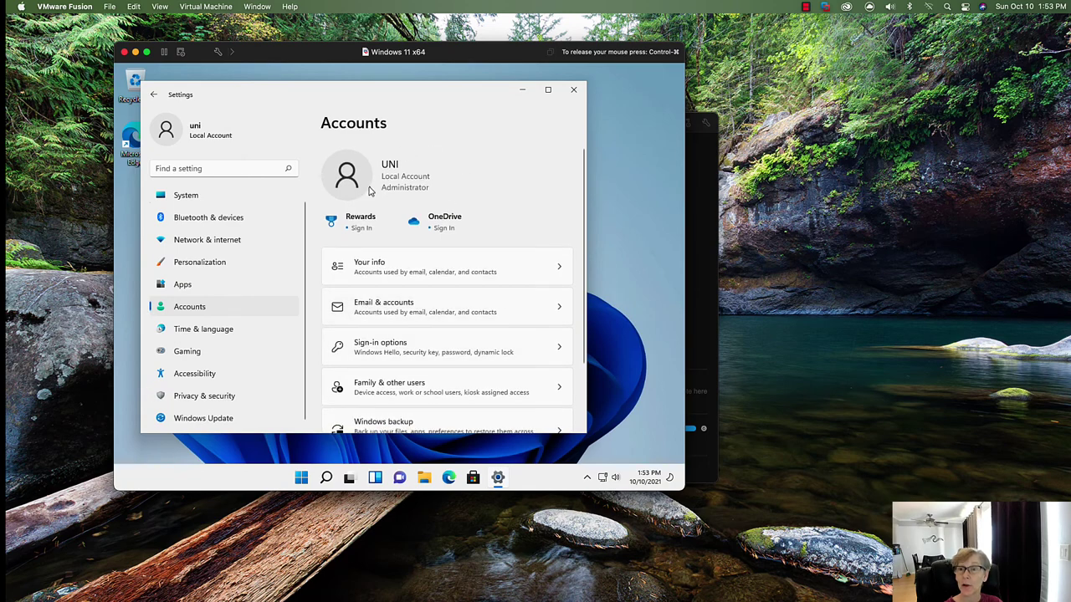
pyautogui.scroll(-2, 512, 303)
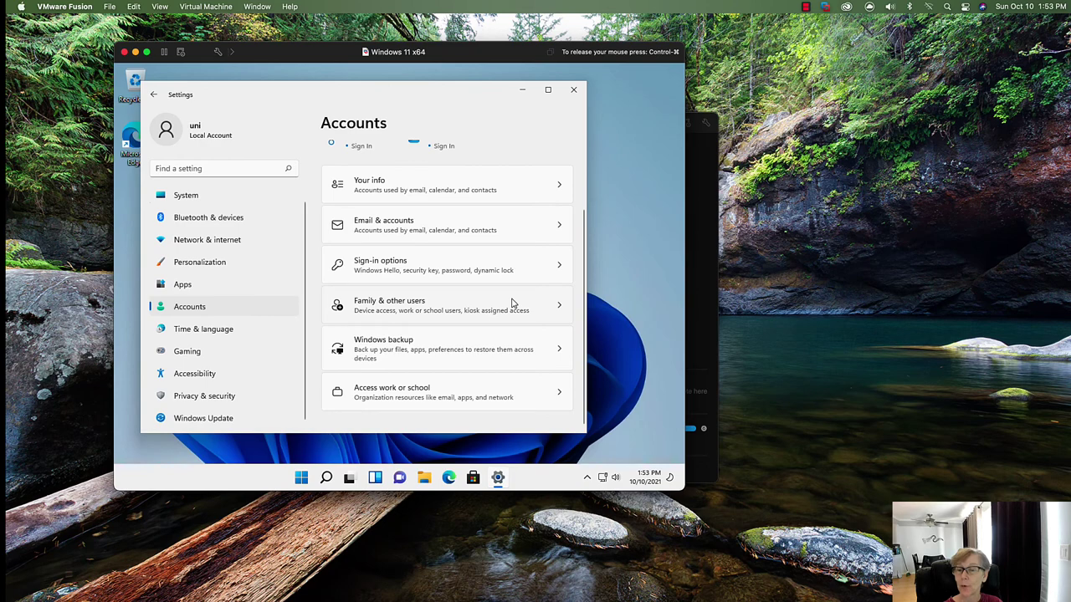
pyautogui.scroll(2, 512, 304)
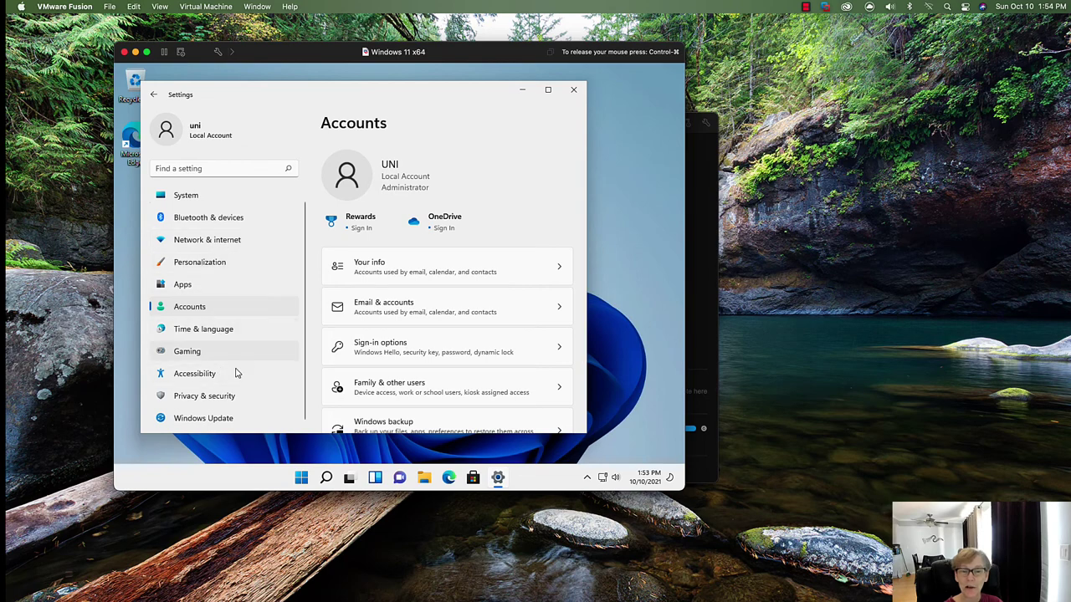
pyautogui.click(217, 397)
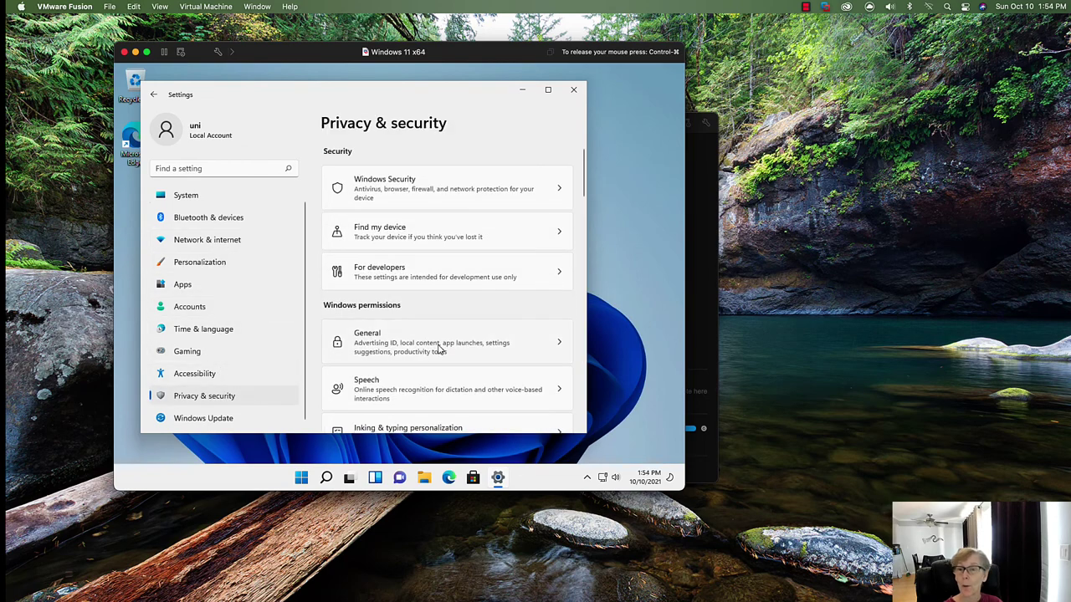
pyautogui.scroll(-3, 452, 352)
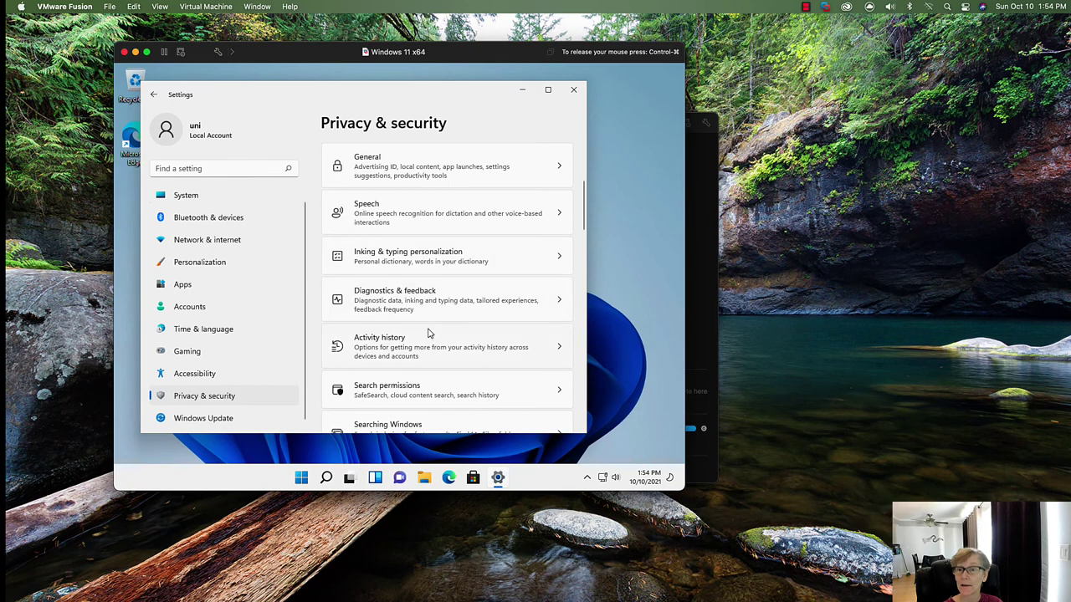
pyautogui.scroll(-2, 428, 333)
pyautogui.scroll(-3, 427, 333)
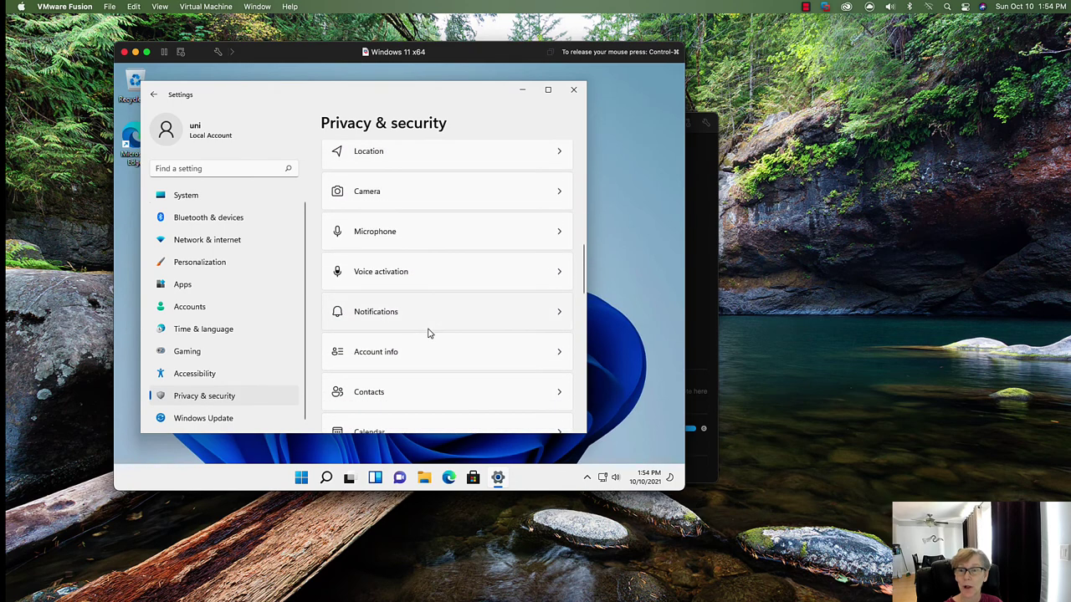
# Step: Close Settings, reopen Widgets, and show the Task View flyout with Desktop 1 and New desktop
pyautogui.click(574, 90)
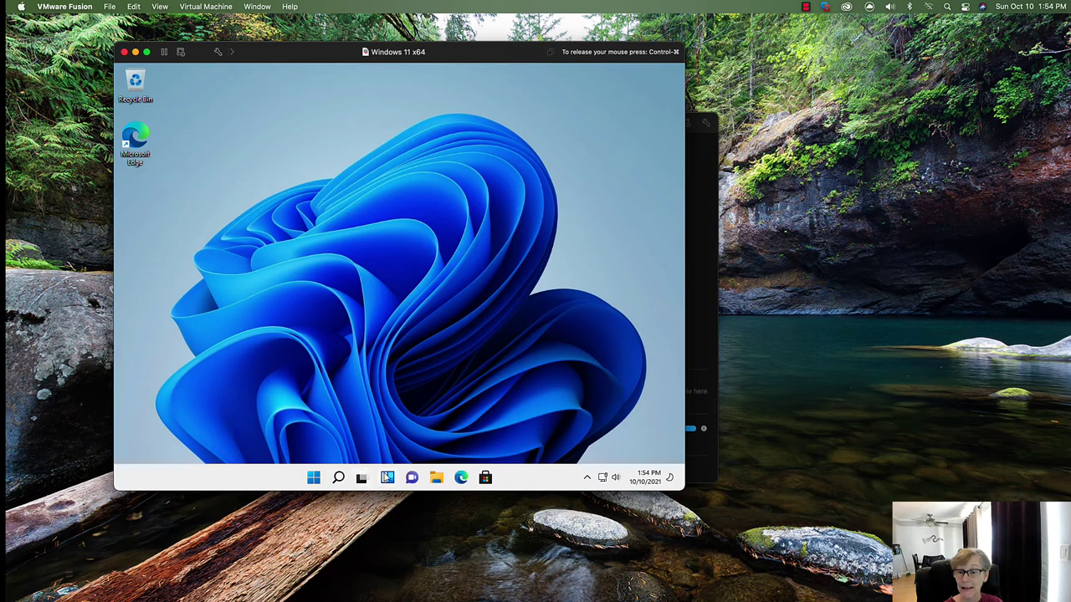
pyautogui.click(388, 477)
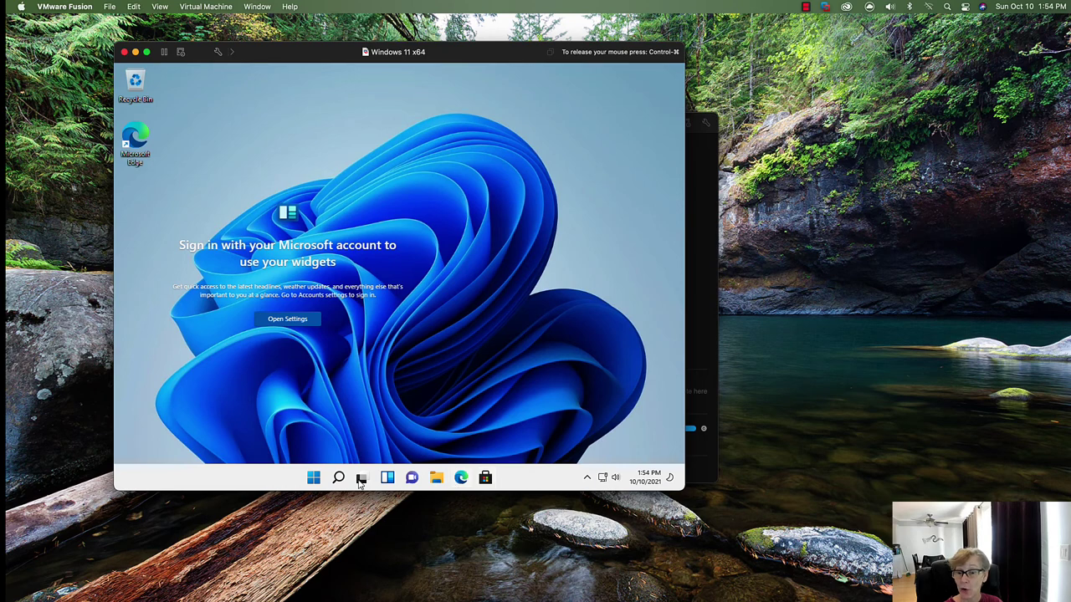
pyautogui.moveTo(362, 477)
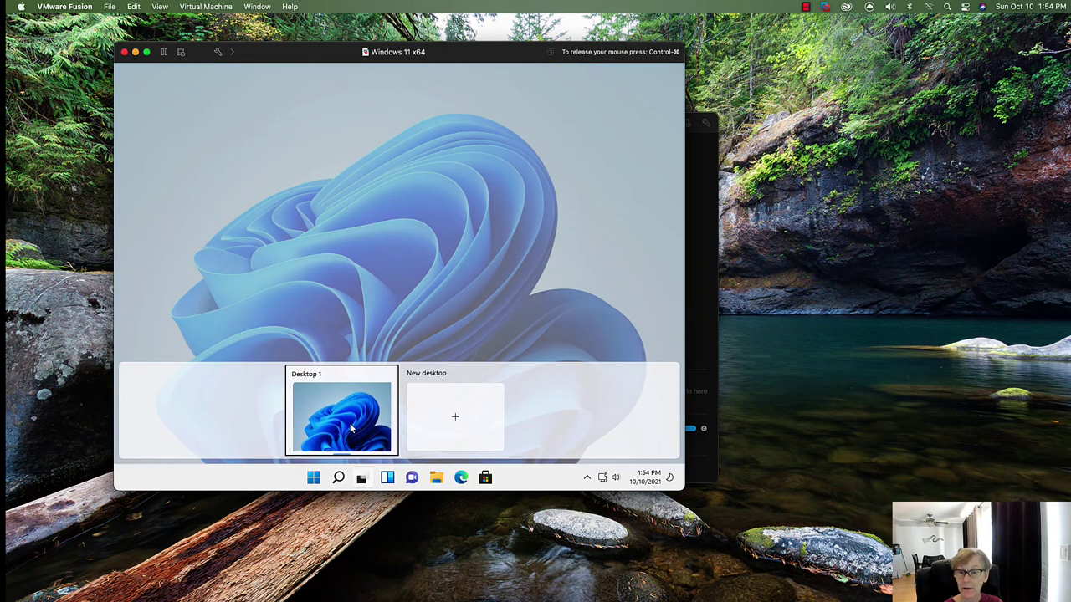
# Step: Browse the Start menu's All apps list, then switch to the Start search pane
pyautogui.click(316, 476)
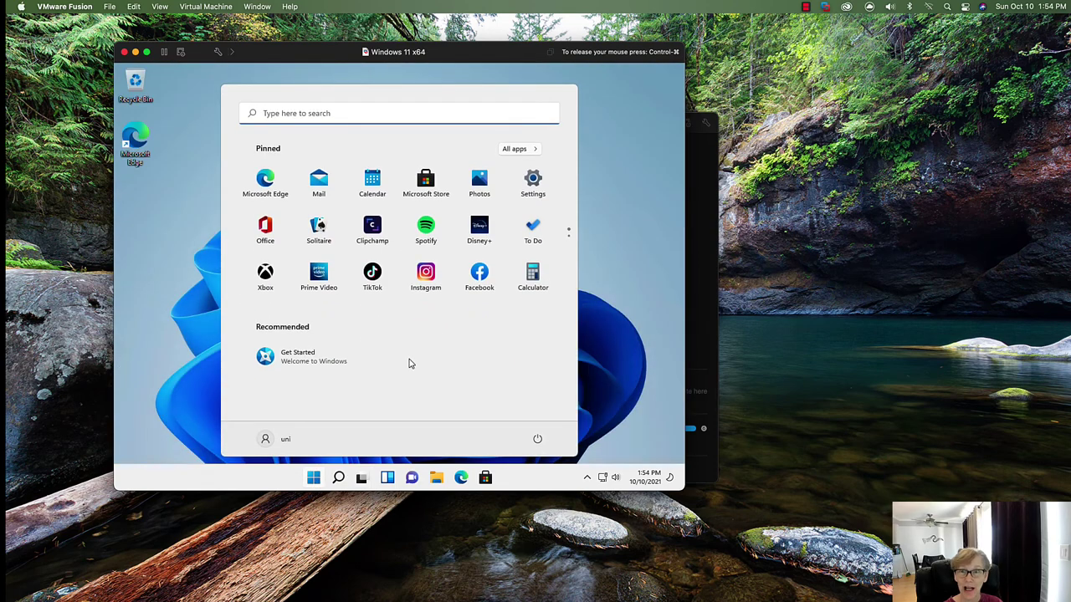
pyautogui.click(515, 149)
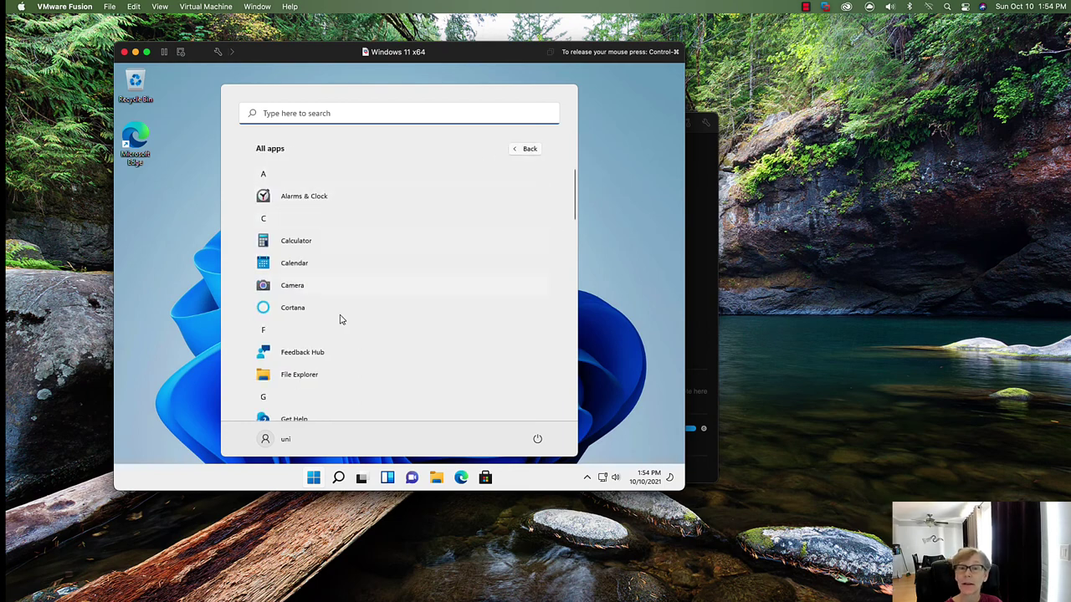
pyautogui.scroll(-5, 339, 318)
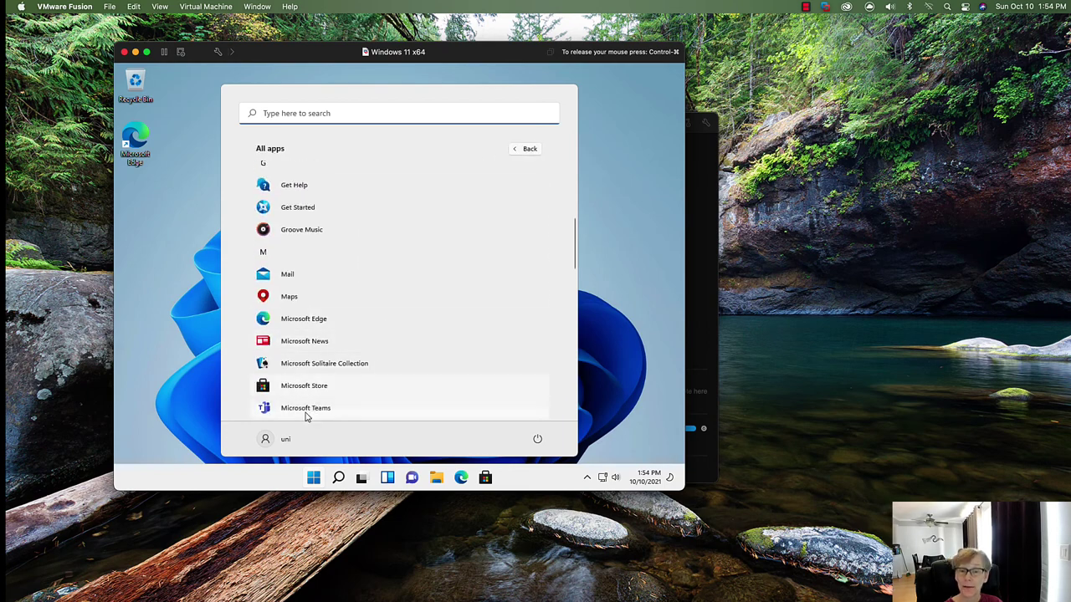
pyautogui.scroll(3, 418, 301)
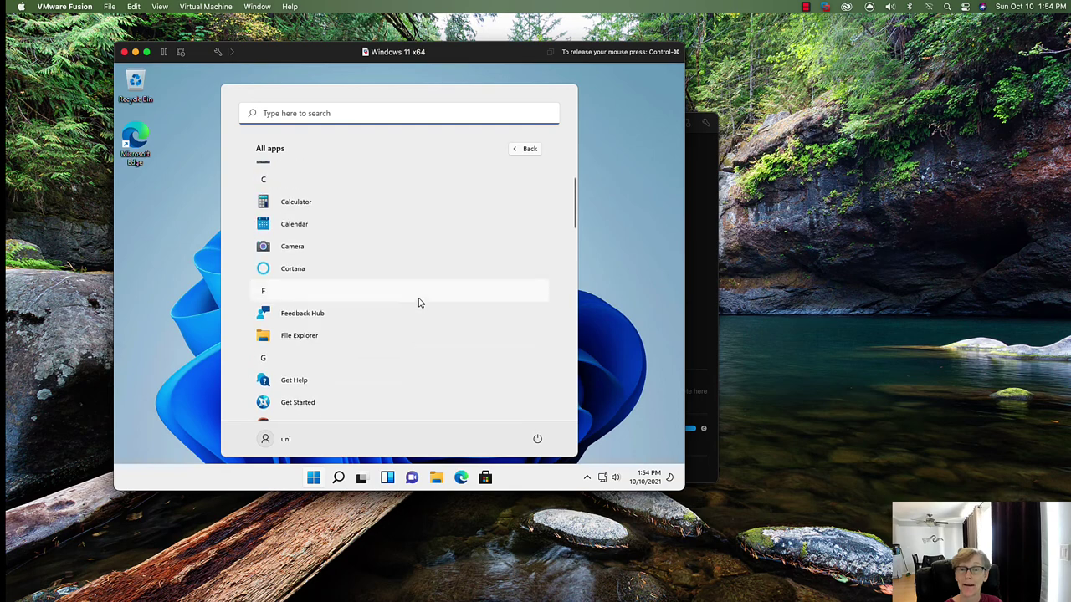
pyautogui.scroll(-2, 418, 301)
pyautogui.scroll(3, 418, 302)
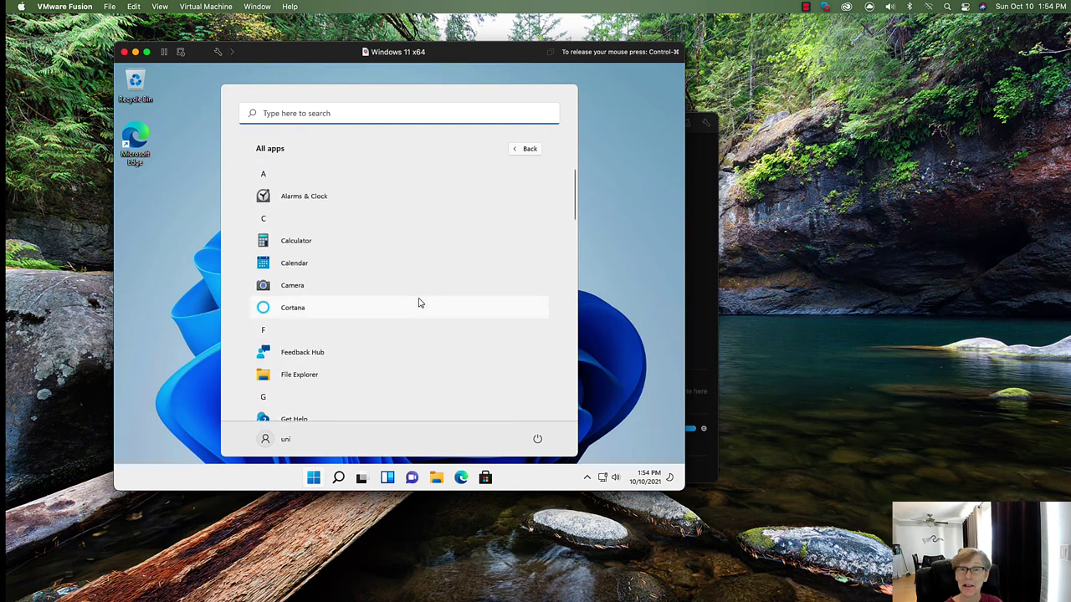
pyautogui.click(291, 111)
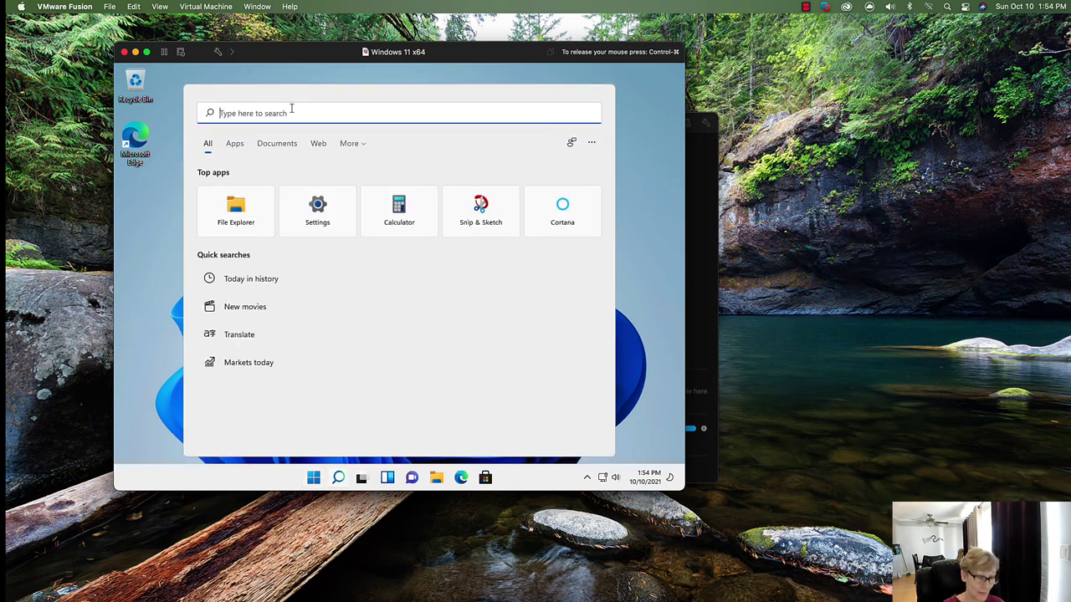
# Step: Search 'con' to open Control Panel, view items as Small icons, and open System
pyautogui.write('control Panel')
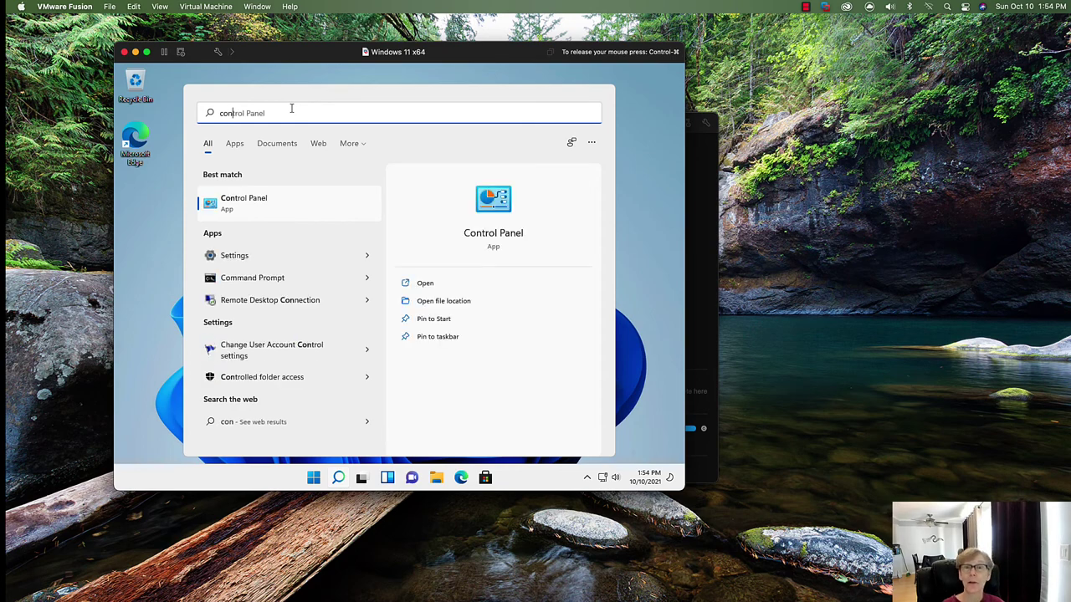
pyautogui.click(249, 204)
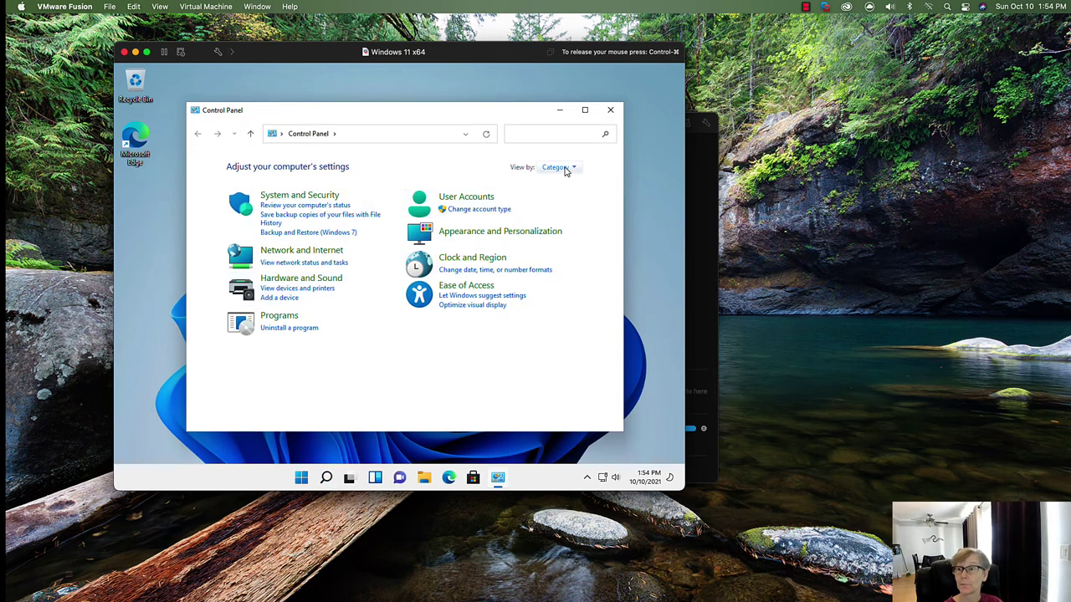
pyautogui.click(556, 167)
pyautogui.click(574, 211)
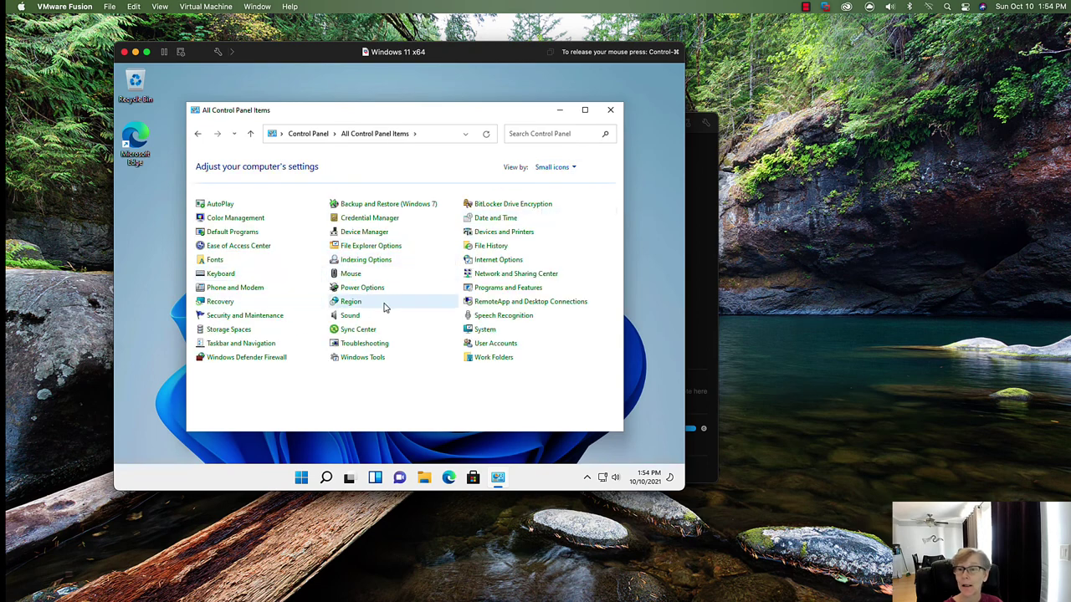
pyautogui.click(477, 329)
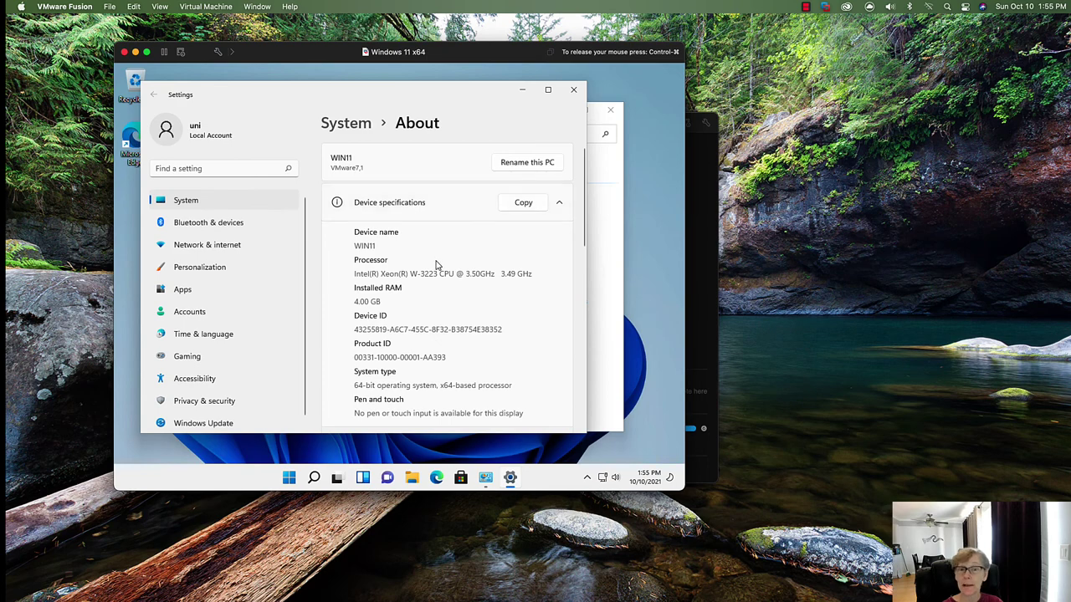
# Step: Scroll through the About page: Windows 11 Pro 21H2, build 22000.194, 4.00 GB RAM
pyautogui.scroll(-5, 425, 292)
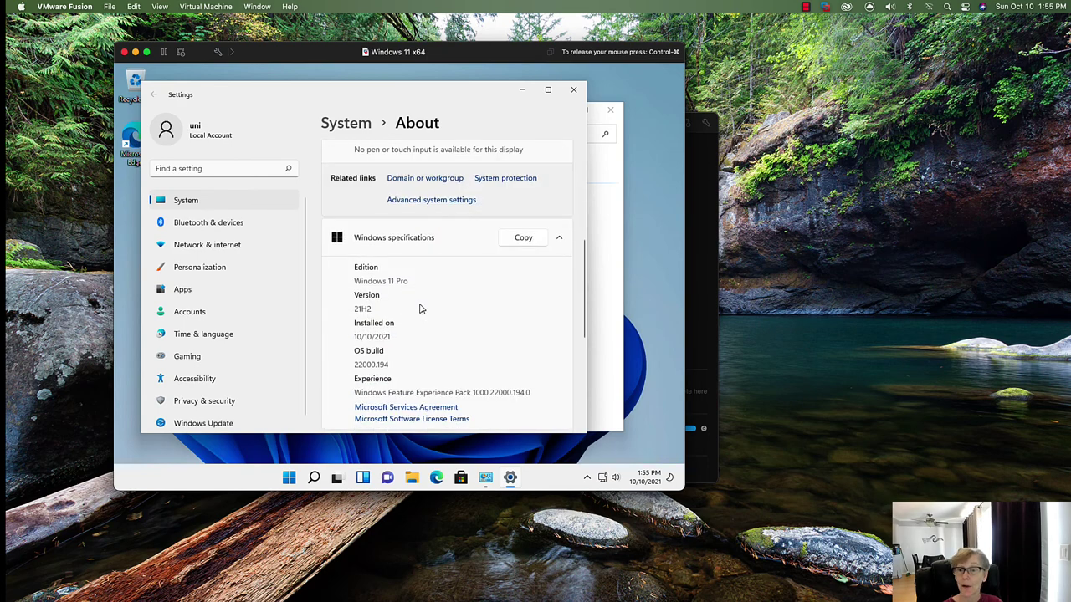
pyautogui.scroll(4, 421, 308)
pyautogui.scroll(-2, 462, 335)
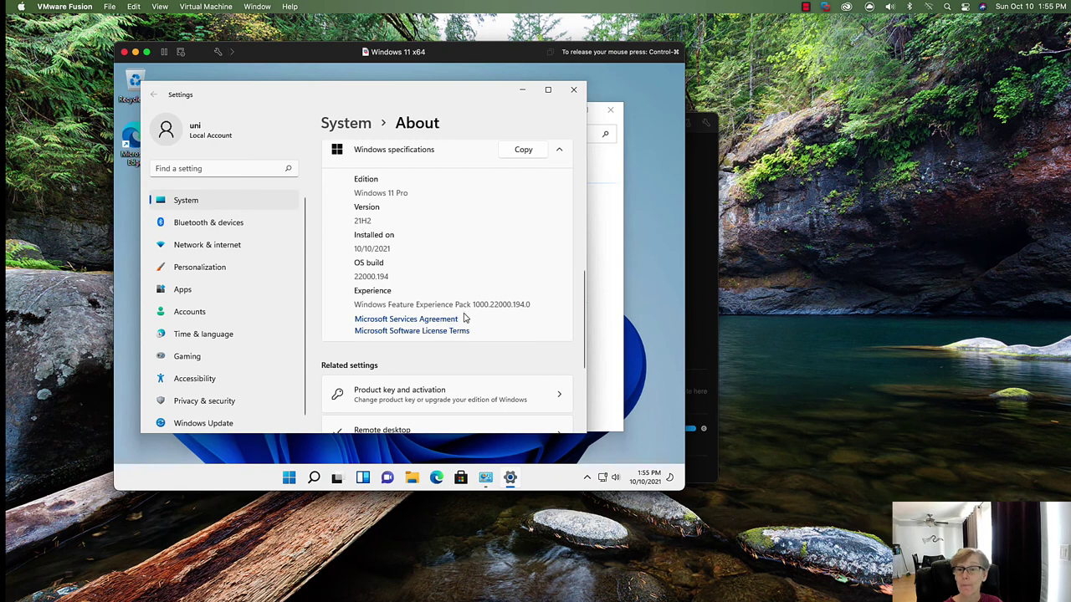
pyautogui.scroll(-2, 466, 318)
pyautogui.scroll(5, 466, 318)
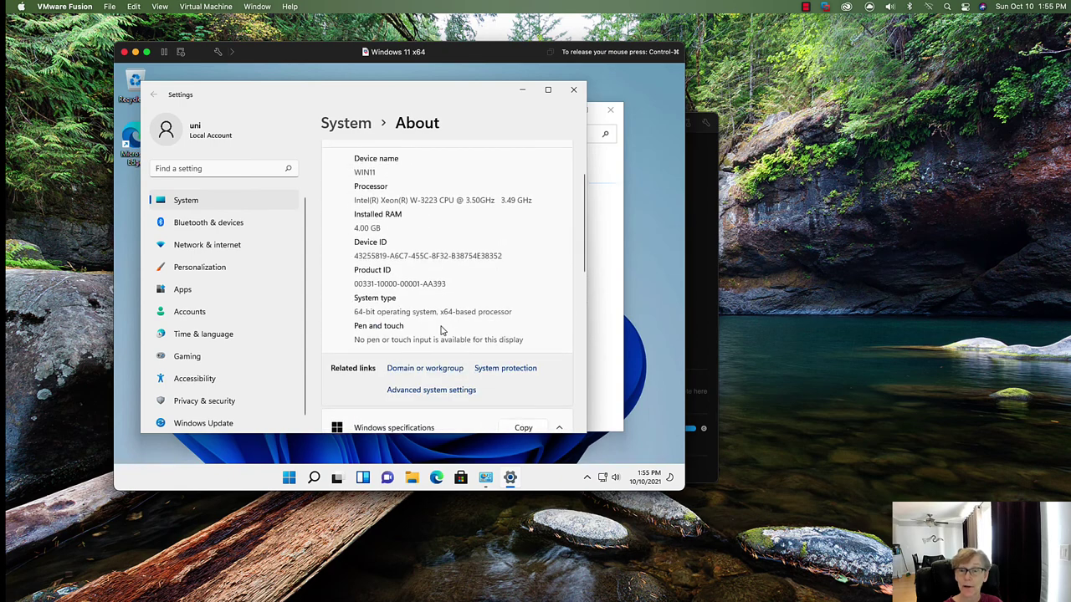
pyautogui.scroll(-8, 473, 321)
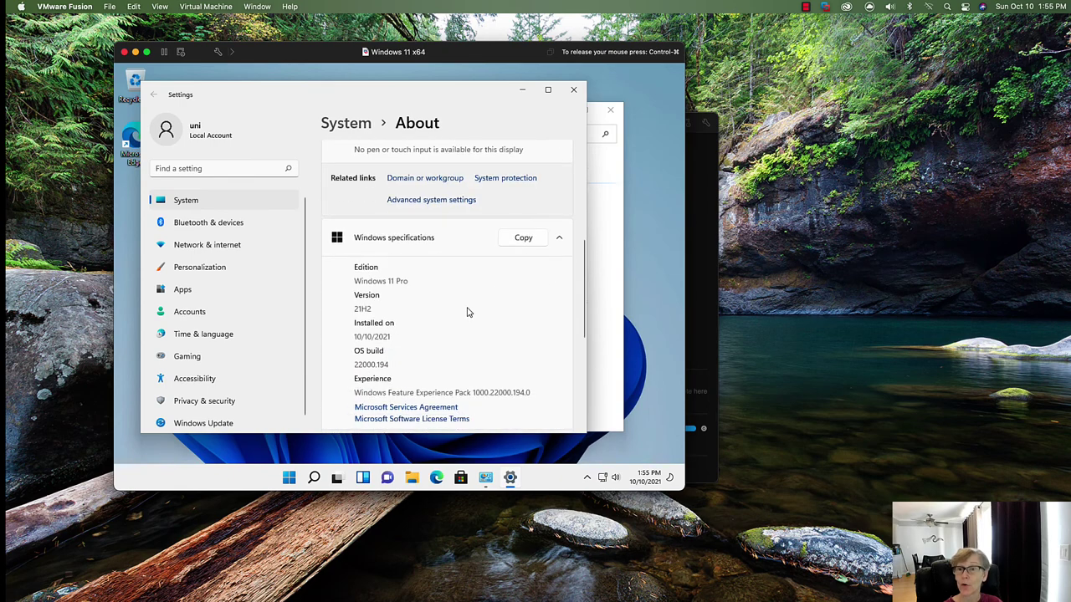
pyautogui.scroll(3, 466, 311)
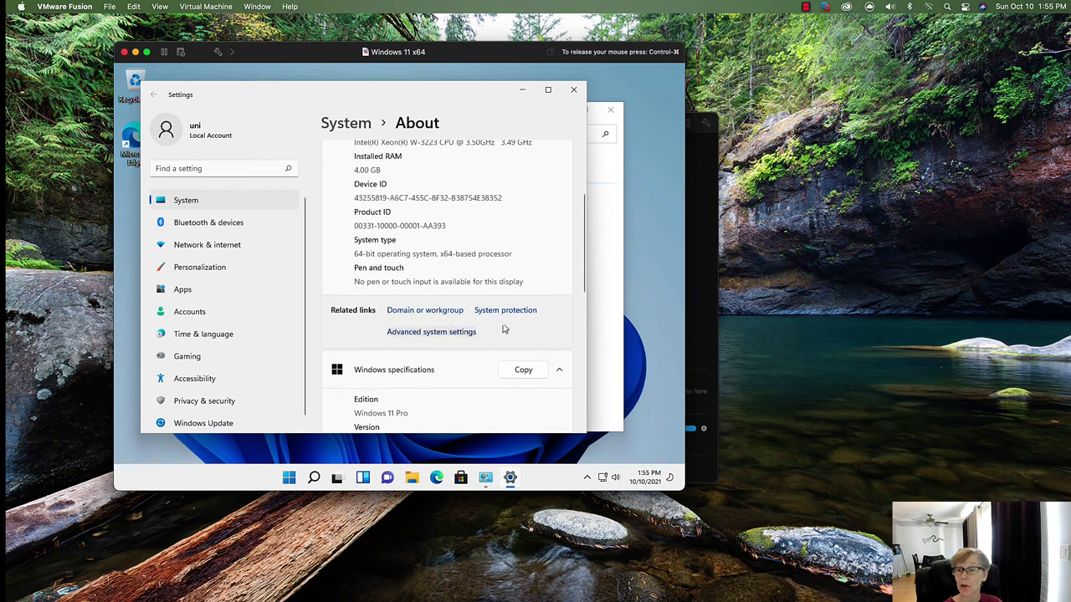
pyautogui.click(424, 332)
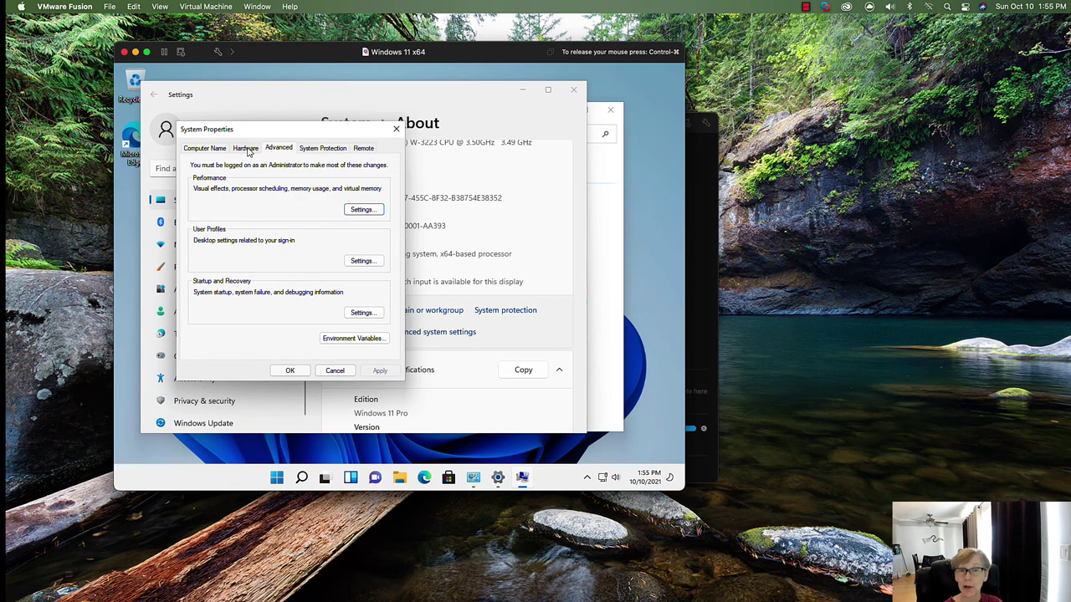
pyautogui.click(248, 151)
pyautogui.click(215, 151)
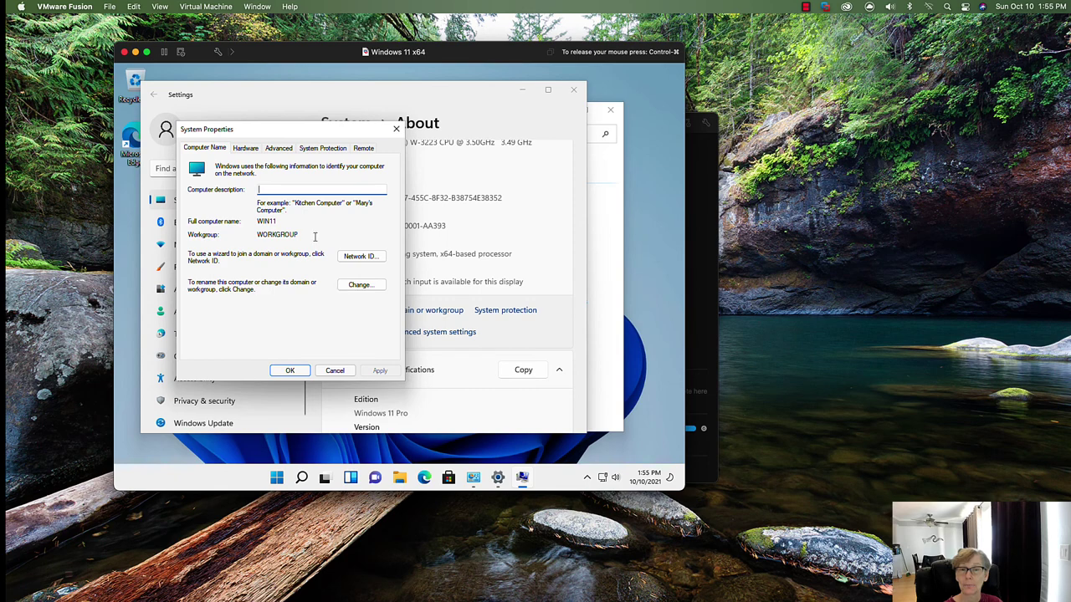
pyautogui.click(247, 150)
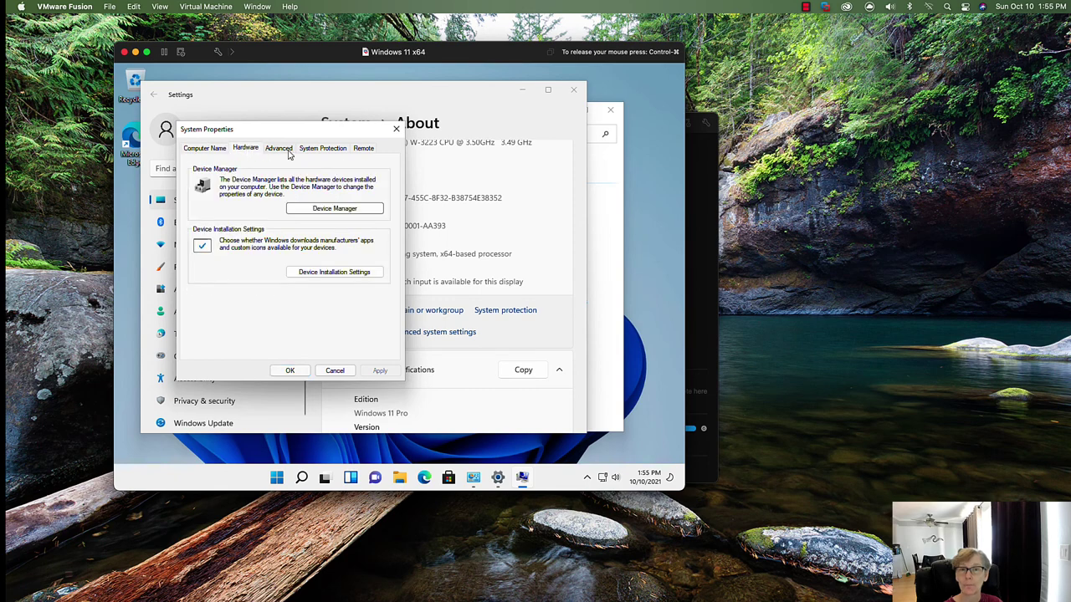
pyautogui.click(289, 152)
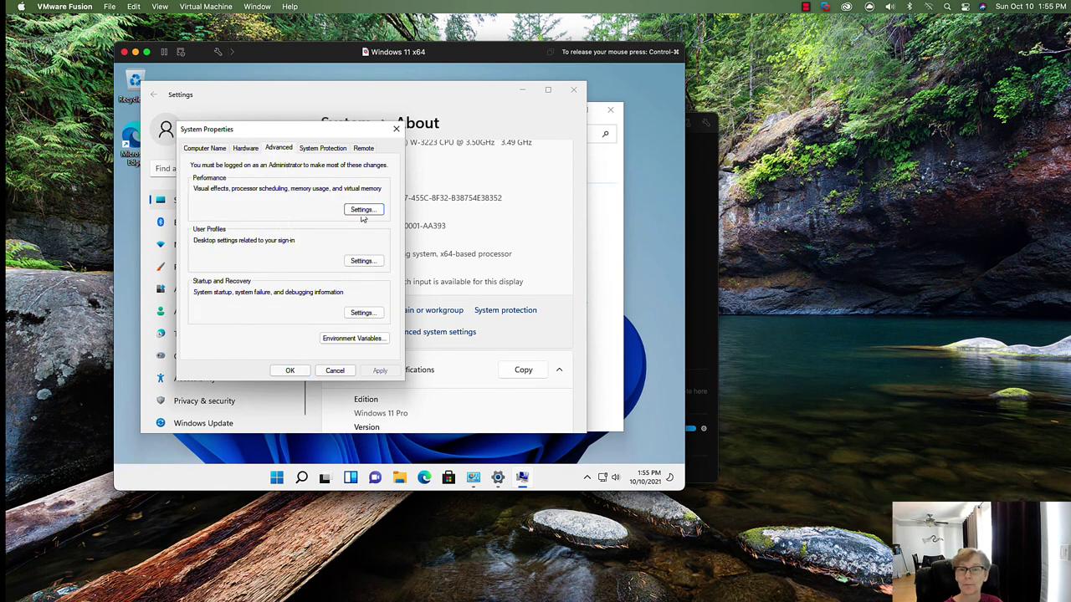
pyautogui.click(326, 151)
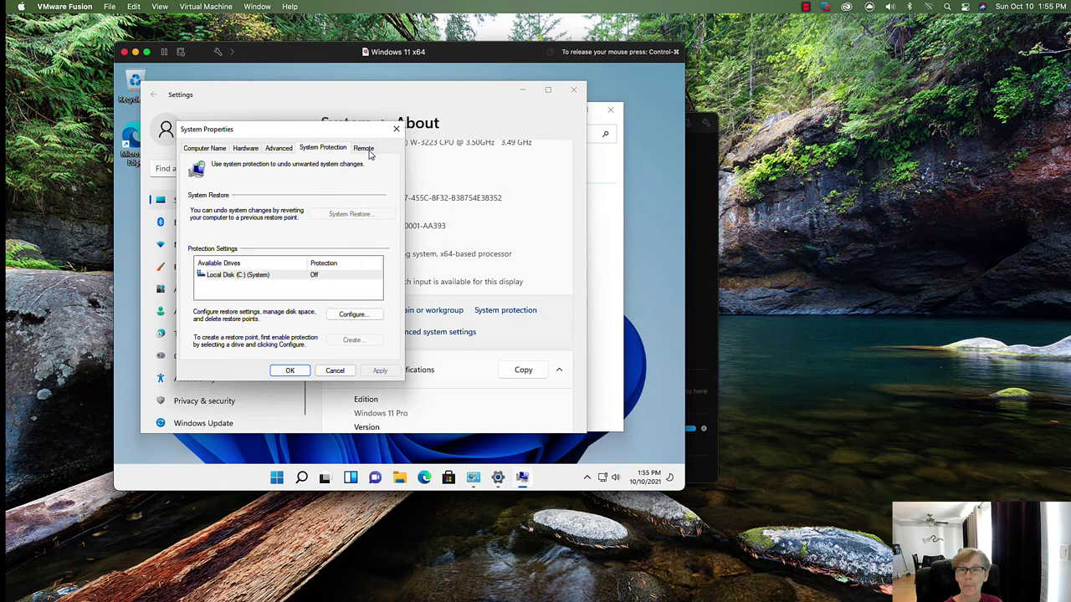
pyautogui.click(366, 150)
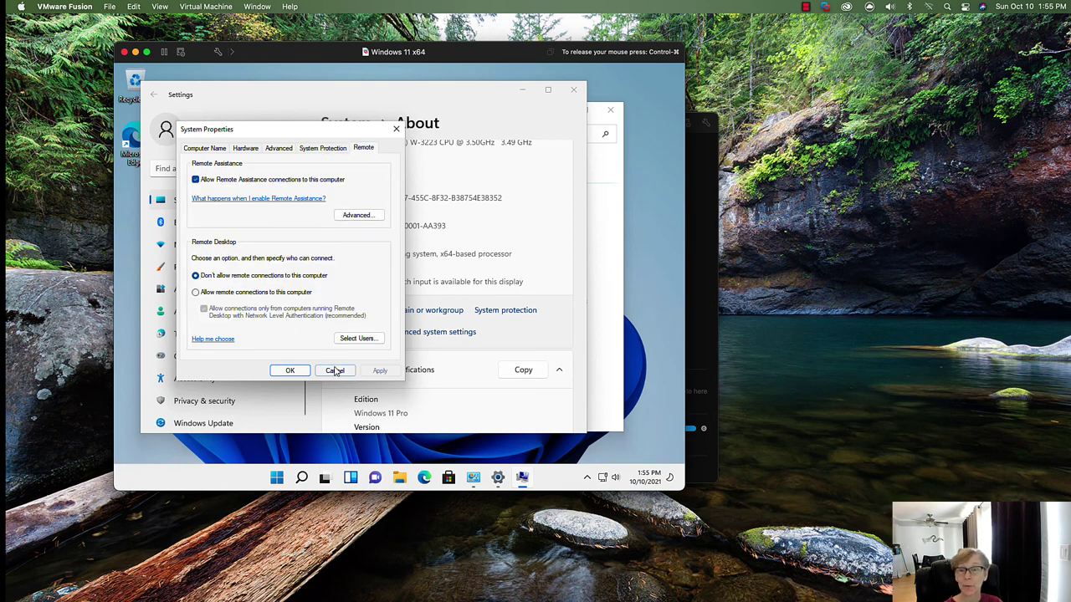
pyautogui.click(264, 294)
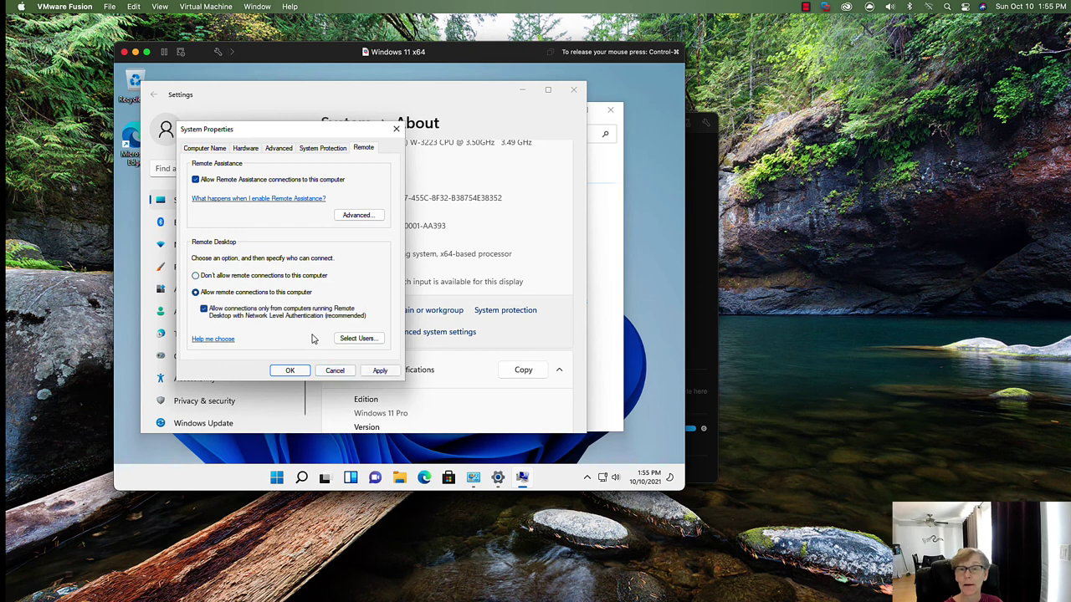
pyautogui.click(358, 338)
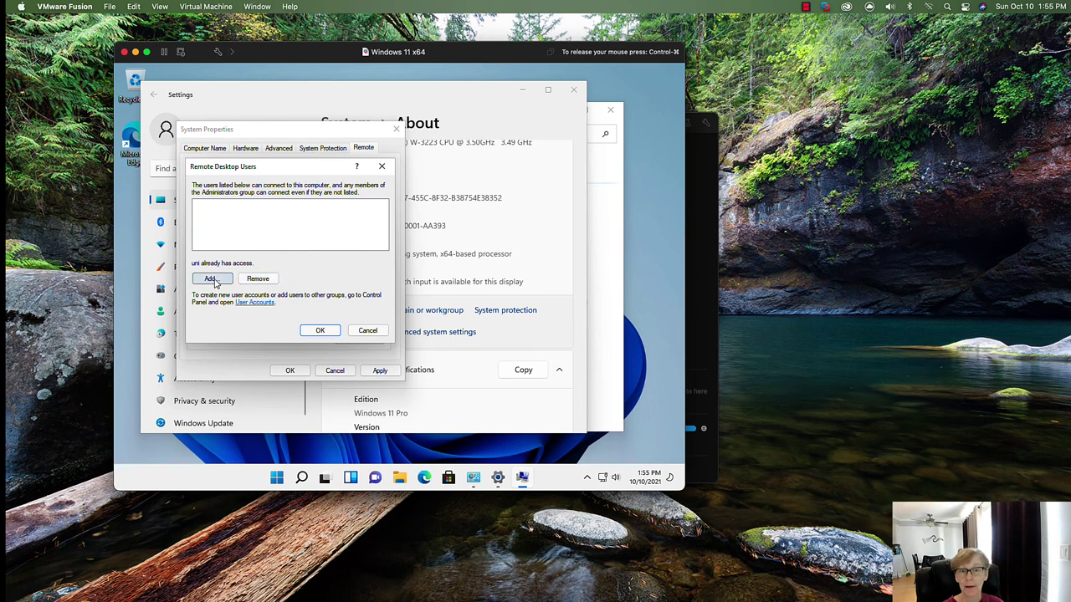
pyautogui.click(367, 330)
# Step: Discard System Properties changes, close Settings and Control Panel, and bring up the Start menu
pyautogui.click(335, 371)
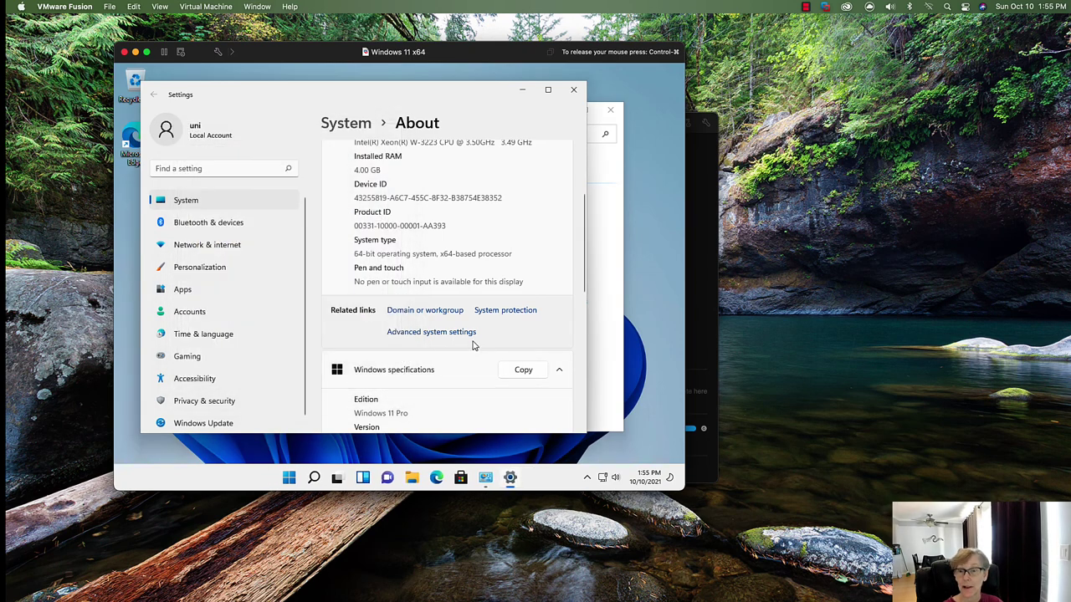
pyautogui.scroll(3, 493, 347)
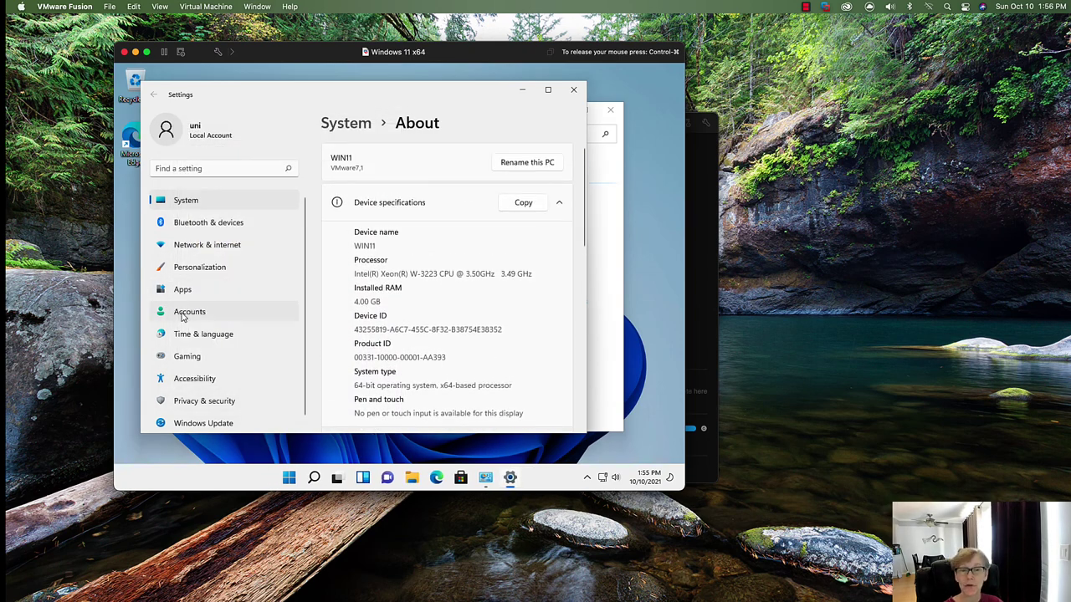
pyautogui.click(574, 89)
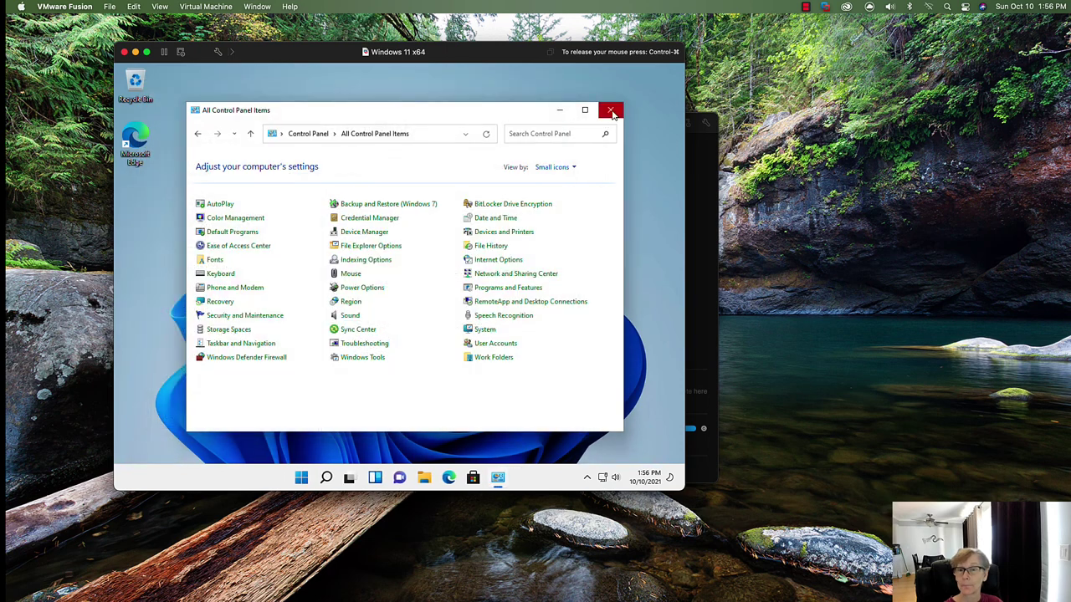
pyautogui.click(611, 112)
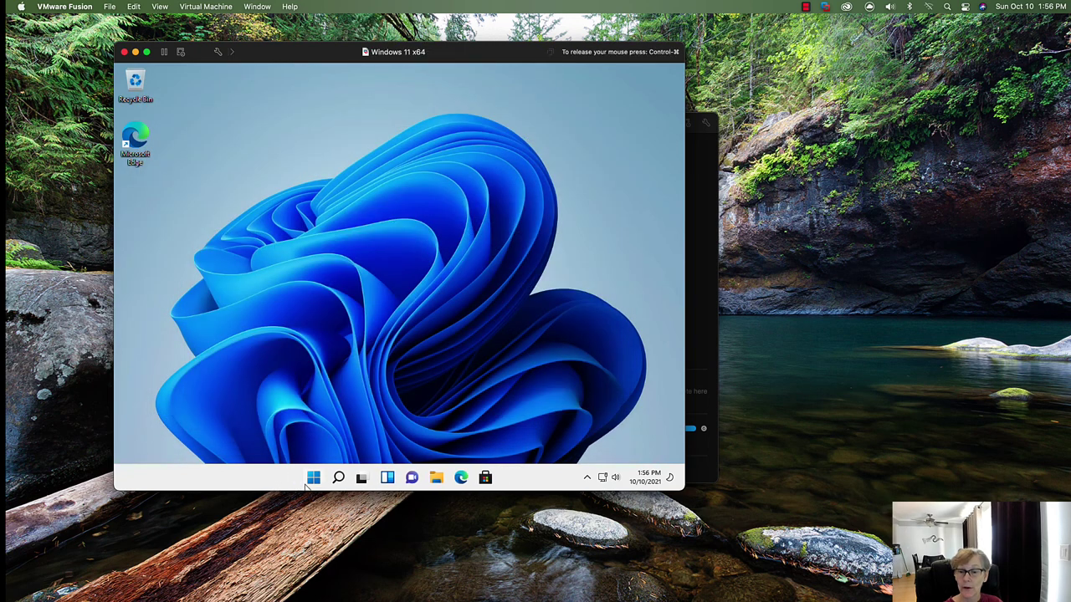
pyautogui.click(312, 478)
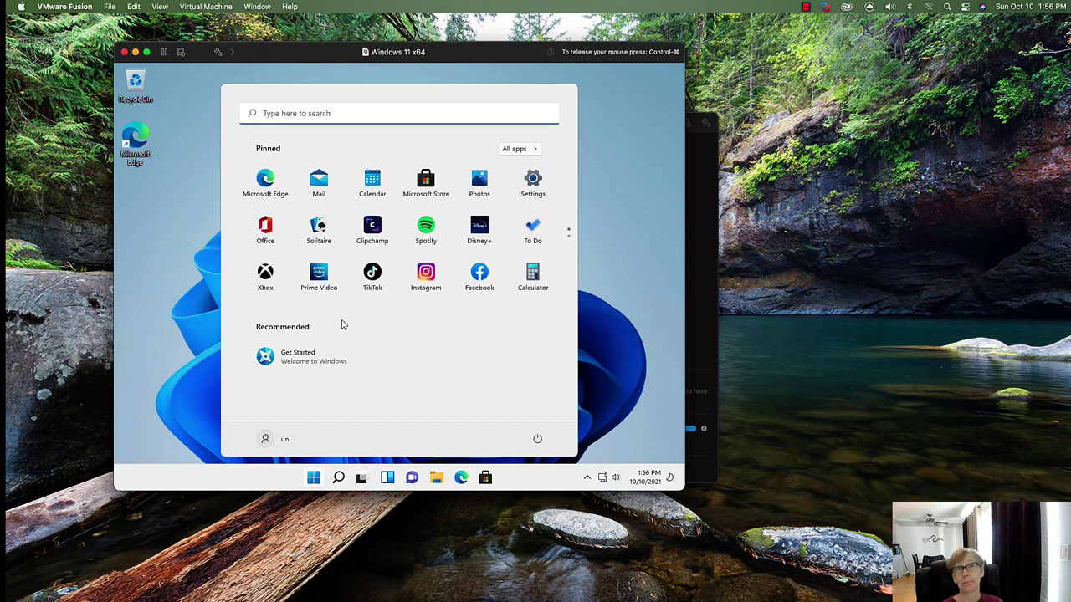